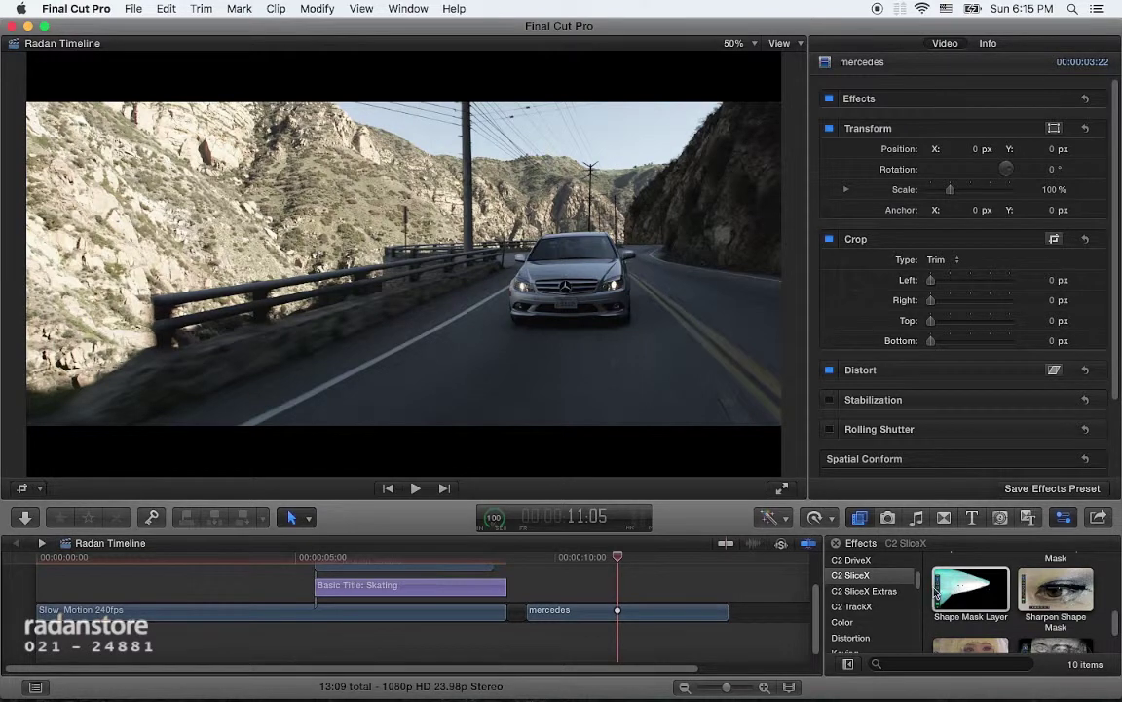
- Option-drag a connected copy of the mercedes clip above the original and drop Shape Mask Layer onto it
scroll(975, 609, "down", 2)
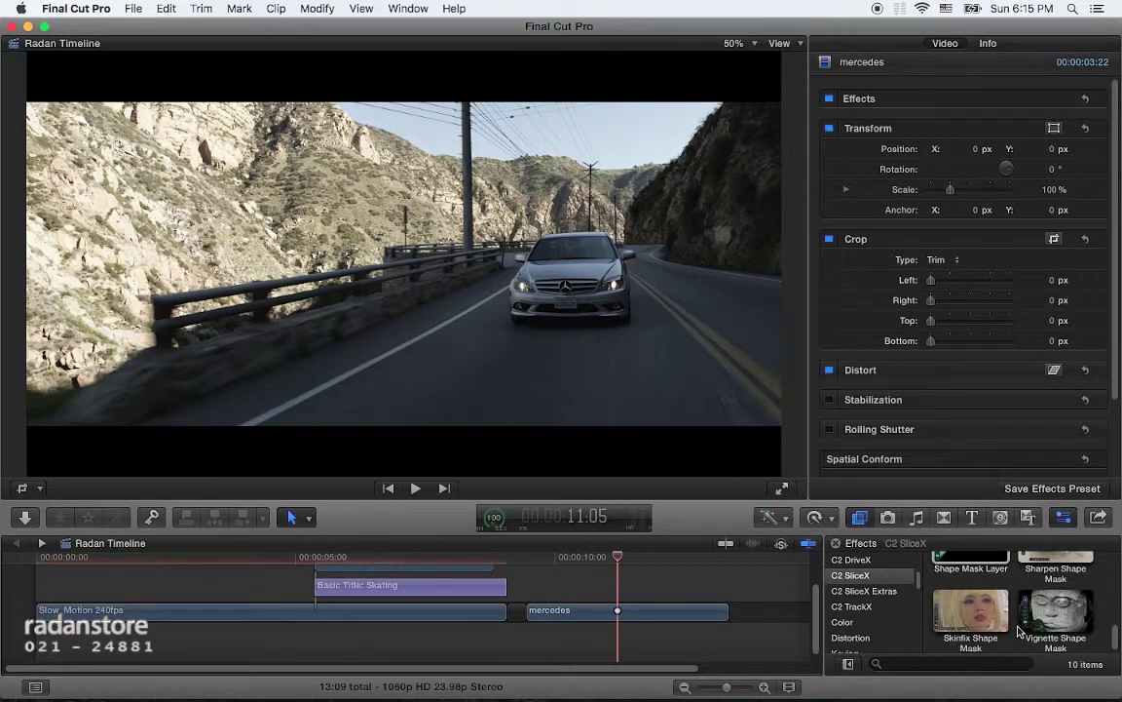
scroll(1023, 631, "down", 3)
scroll(1023, 632, "up", 2)
scroll(1023, 631, "down", 5)
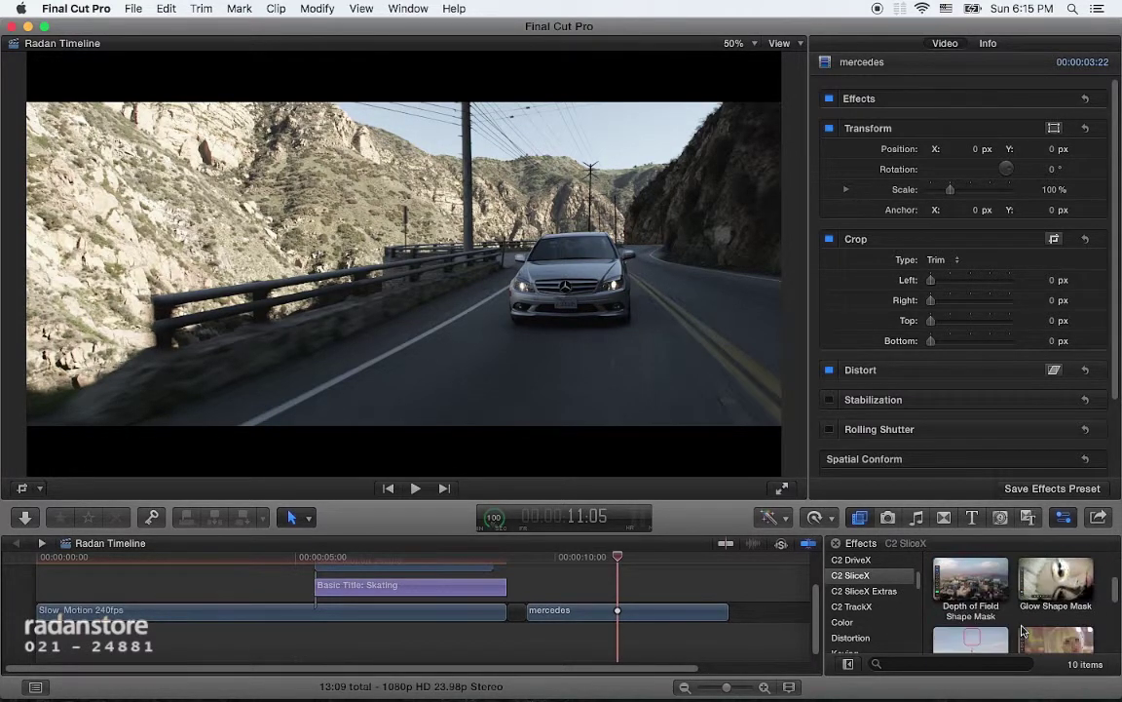
scroll(1023, 631, "up", 2)
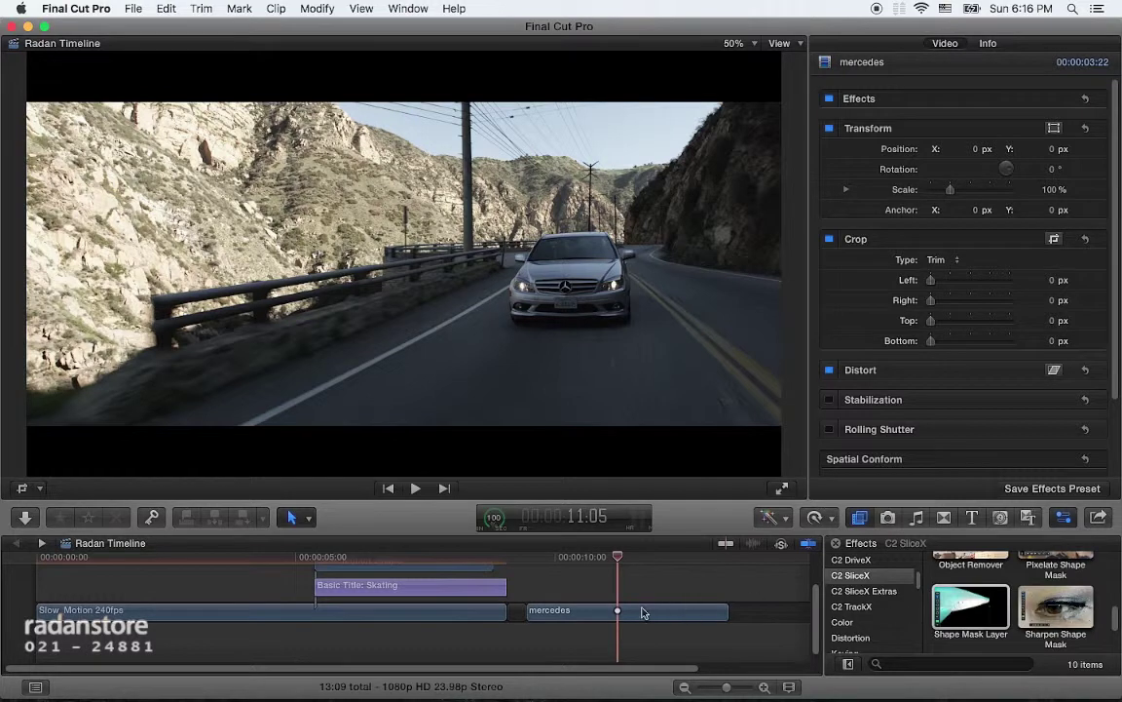
left_click_drag(628, 611, 629, 594)
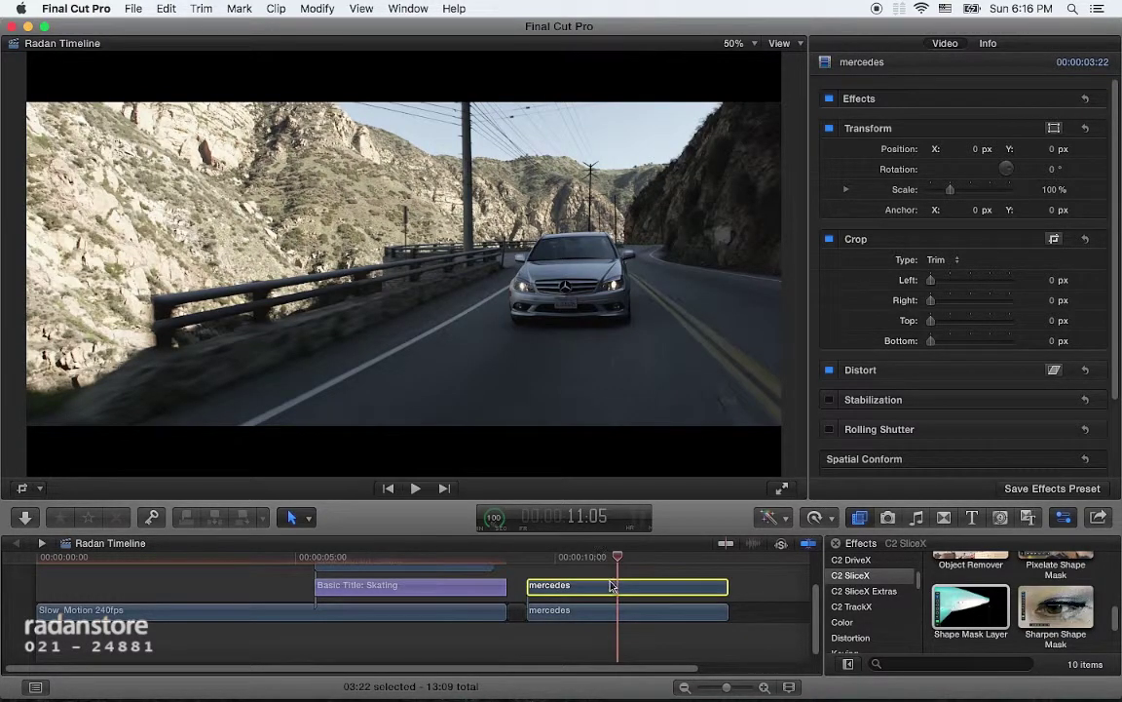
scroll(584, 594, "right", 2)
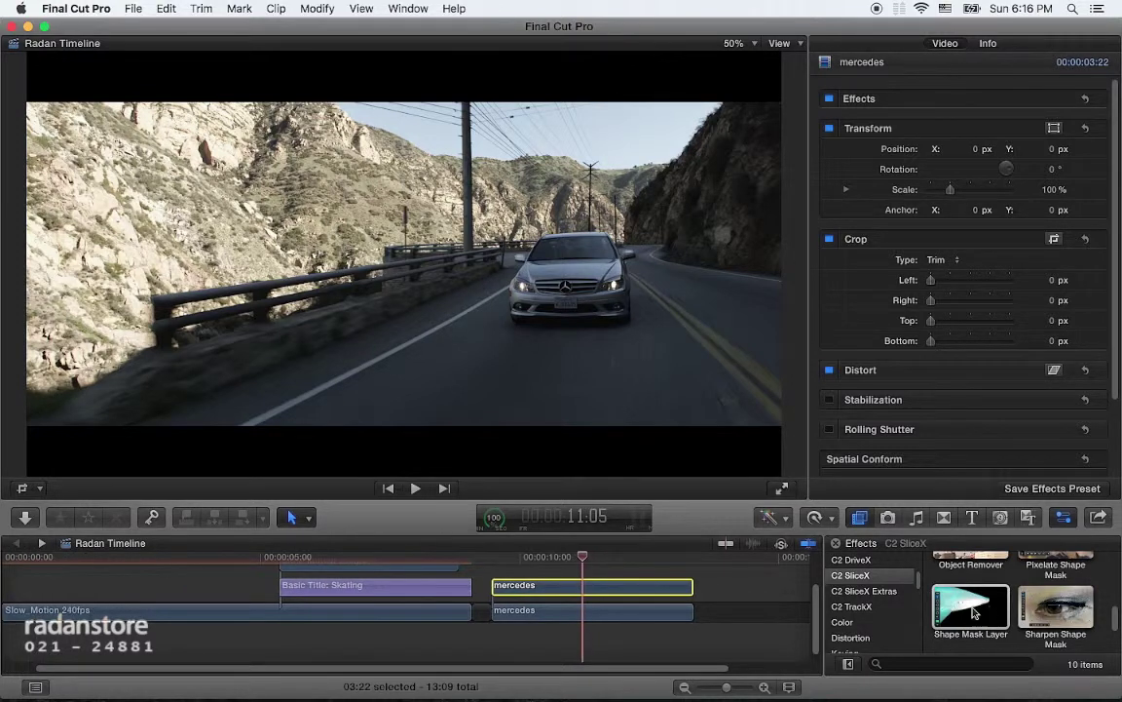
left_click_drag(971, 606, 573, 589)
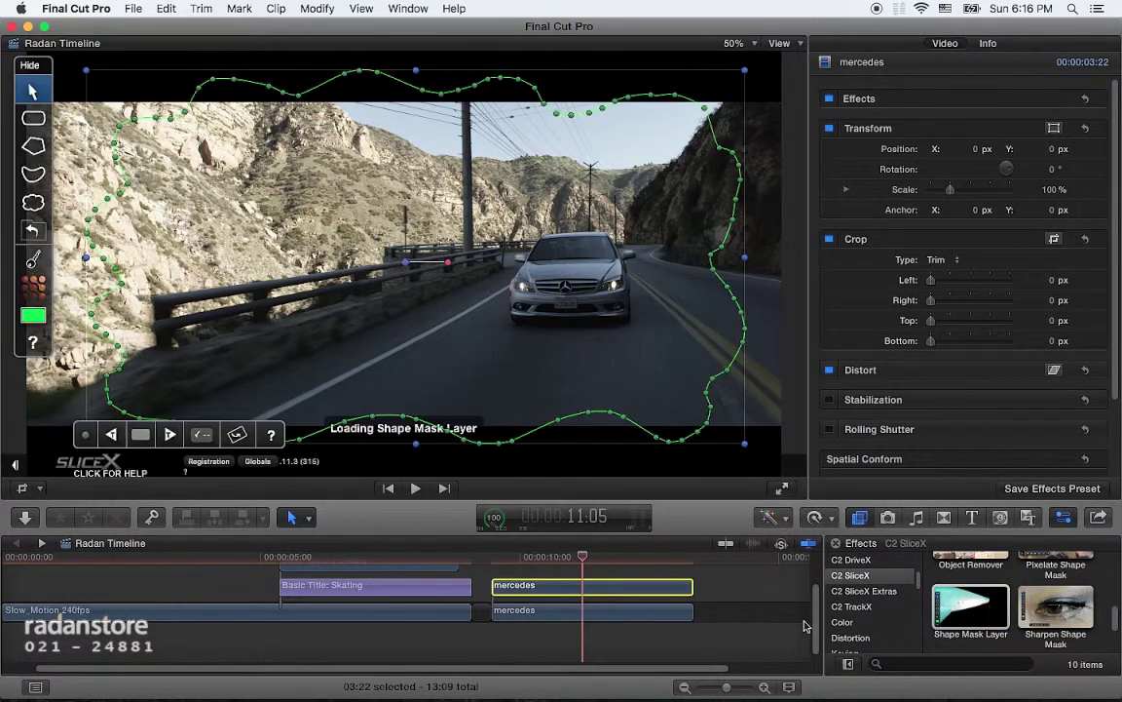
- Draw a six-point Bezier mask around the car's front, from roof to bumper, then select the lower clip
left_click(539, 241)
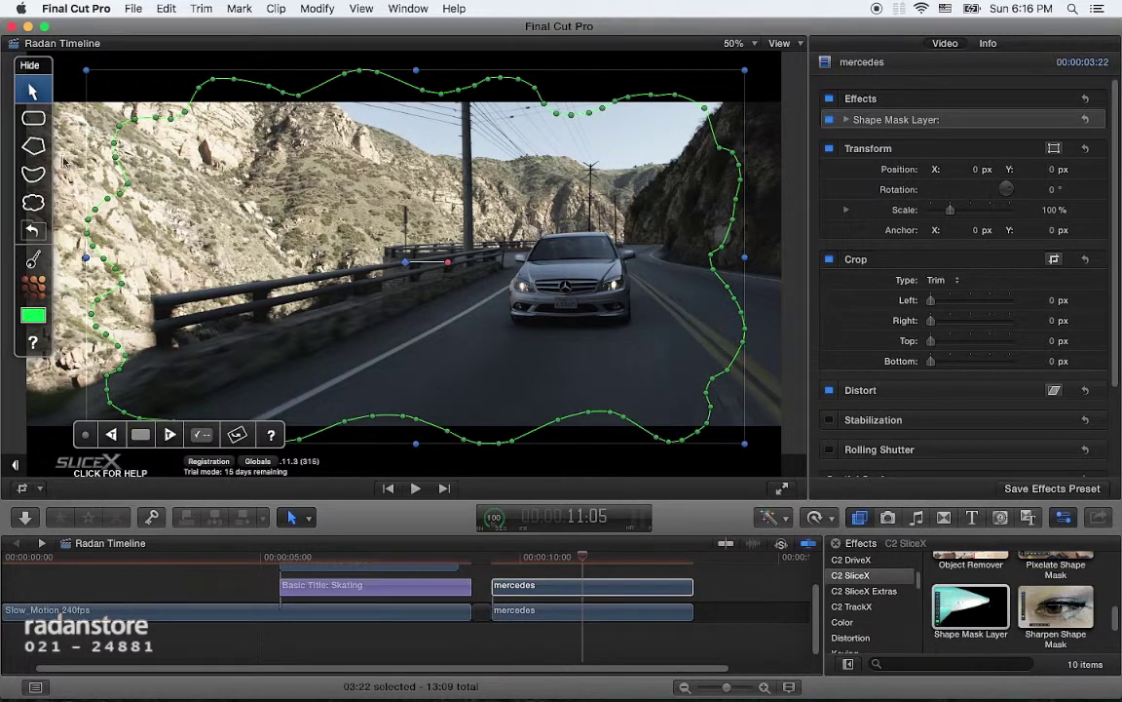
left_click(34, 173)
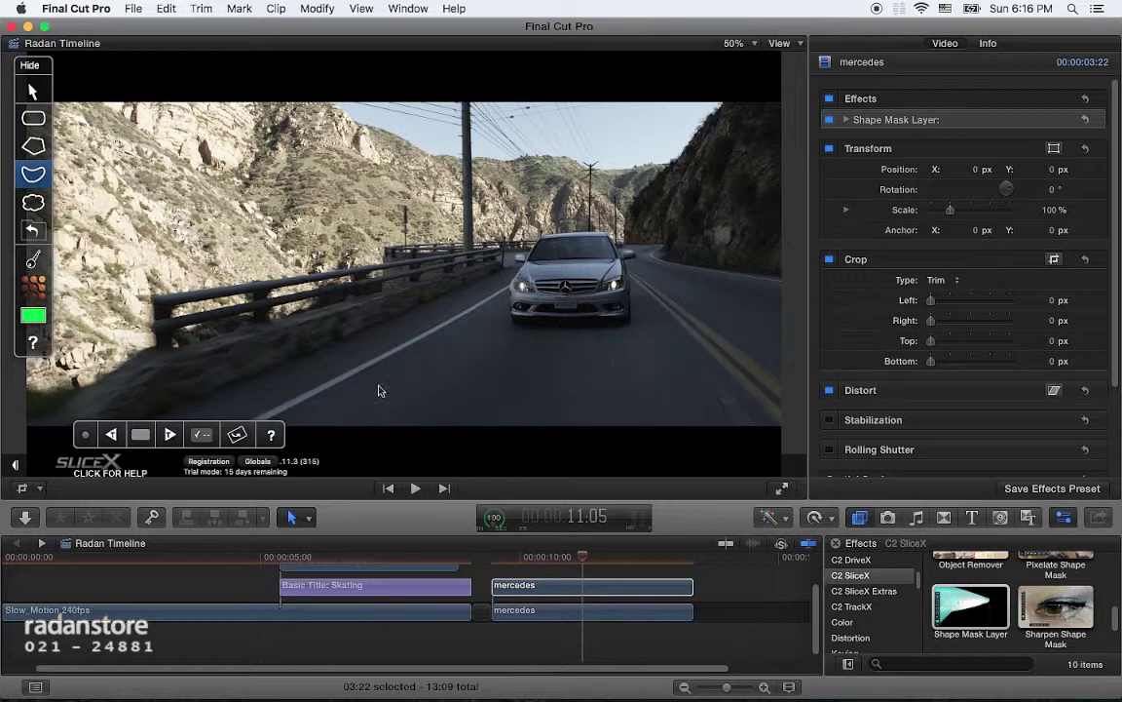
left_click(541, 237)
left_click(523, 265)
left_click(535, 295)
left_click(596, 297)
left_click(619, 259)
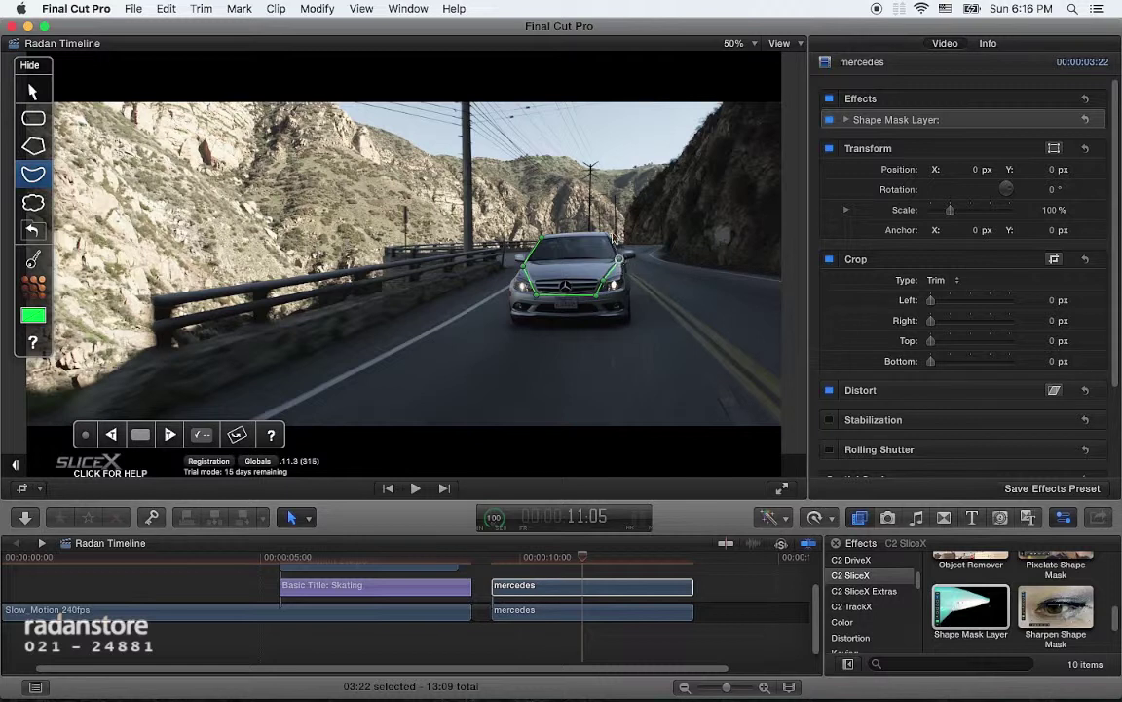
left_click(603, 234)
left_click(586, 614)
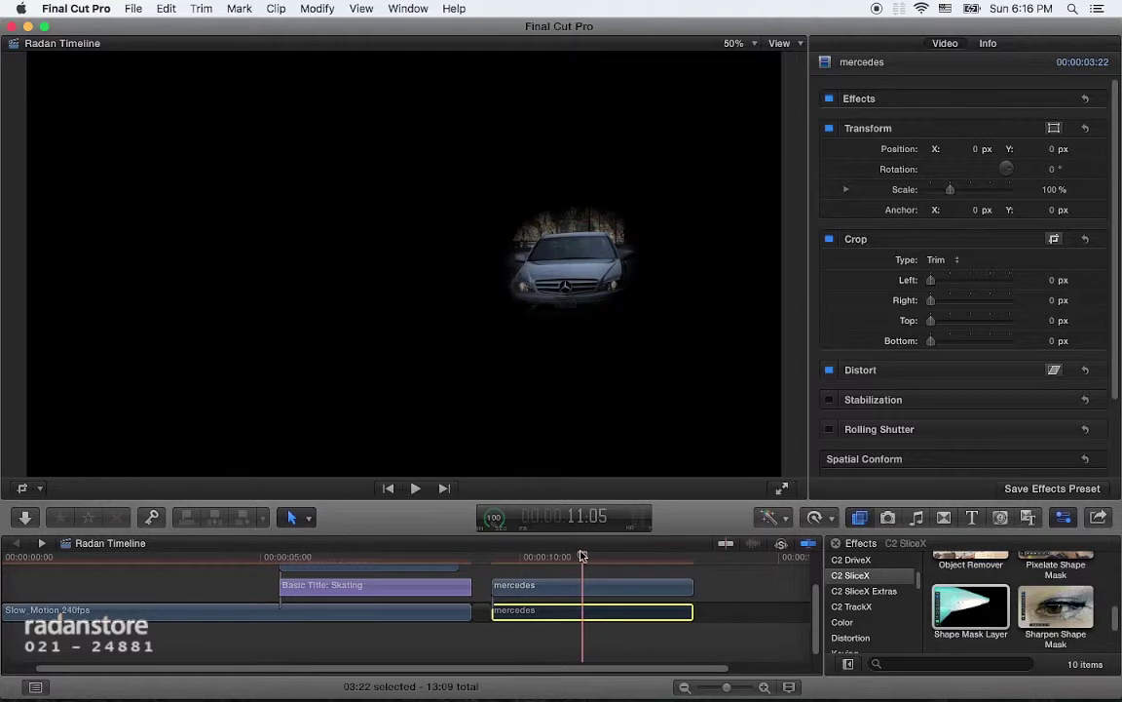
- Scale the car mask to about 89% height and pull its lower points down under the bumper
left_click(585, 587)
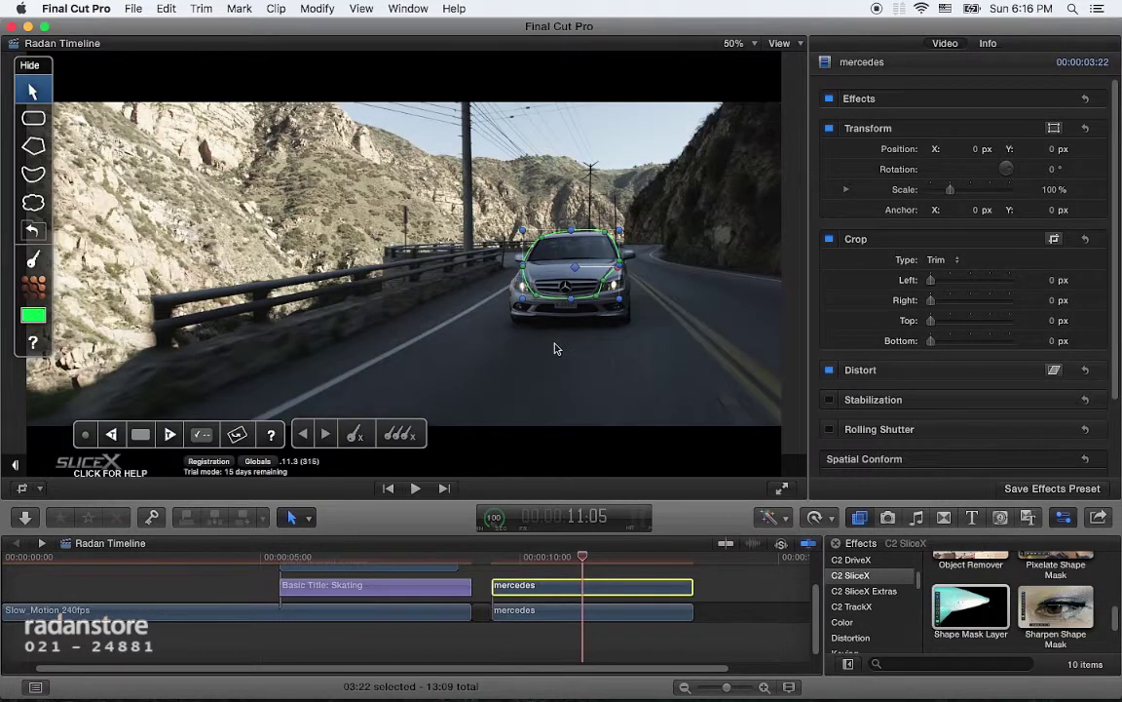
left_click_drag(574, 231, 576, 238)
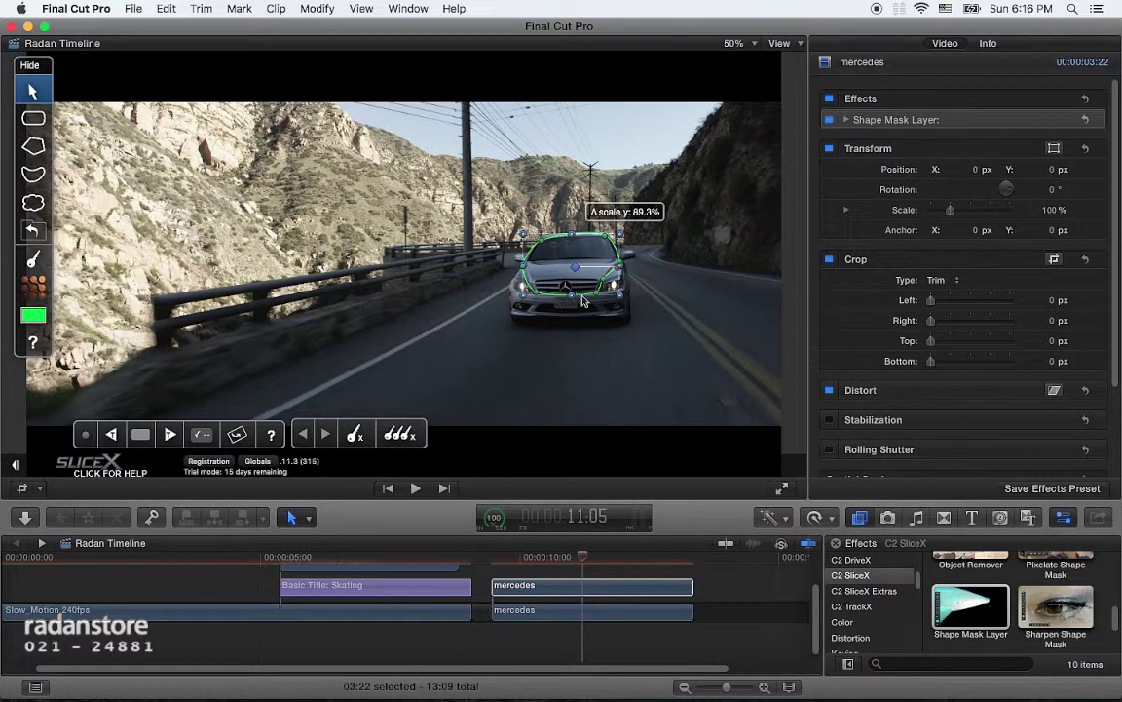
left_click_drag(583, 302, 523, 273)
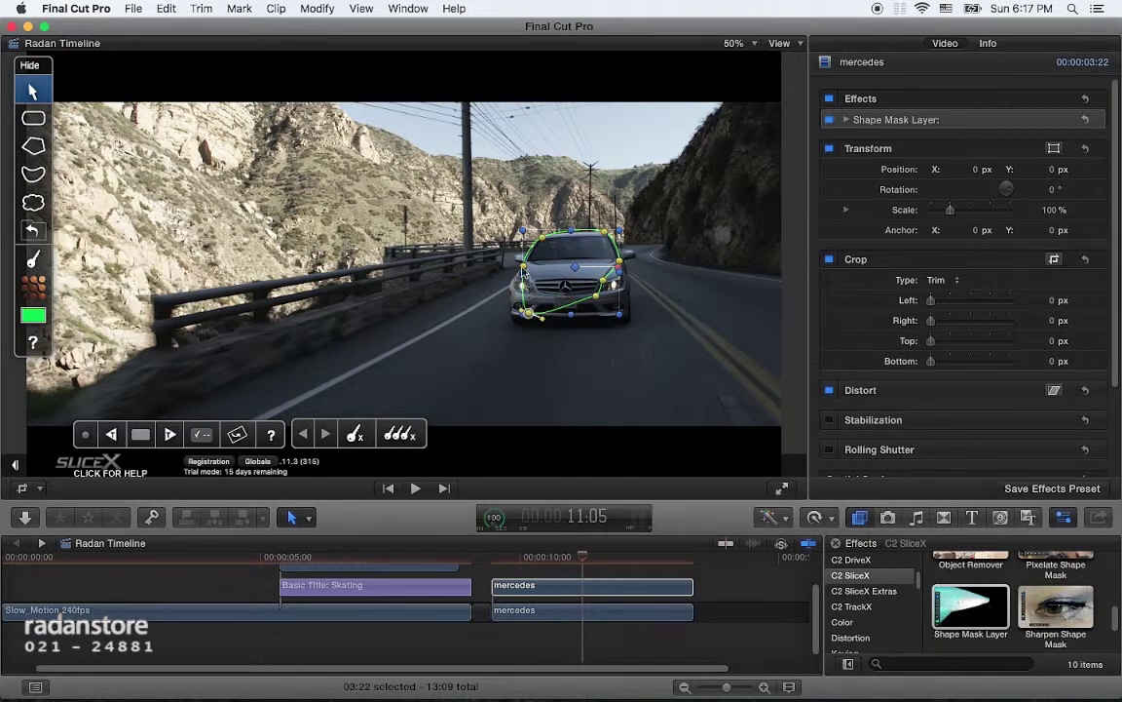
mouse_move(597, 298)
left_mouse_down()
mouse_move(592, 314)
mouse_move(613, 310)
left_mouse_up()
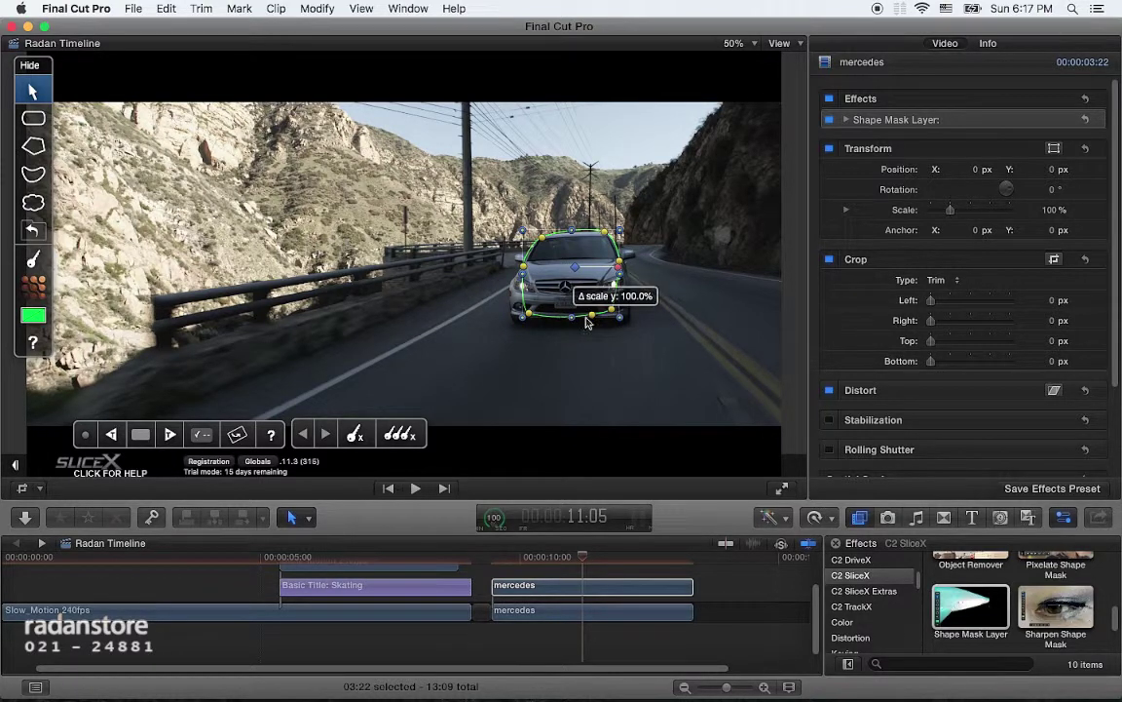
left_click_drag(579, 322, 553, 327)
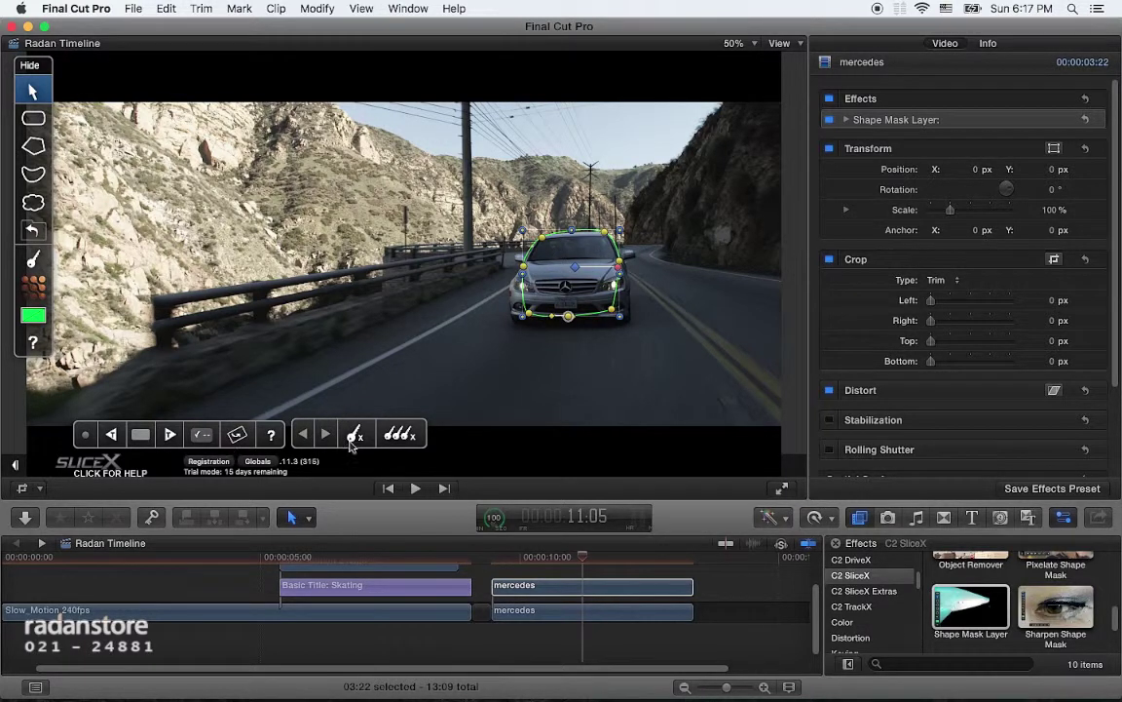
- Track the mask forward, return to the drawing frame, then track backward and forward again
left_click(175, 441)
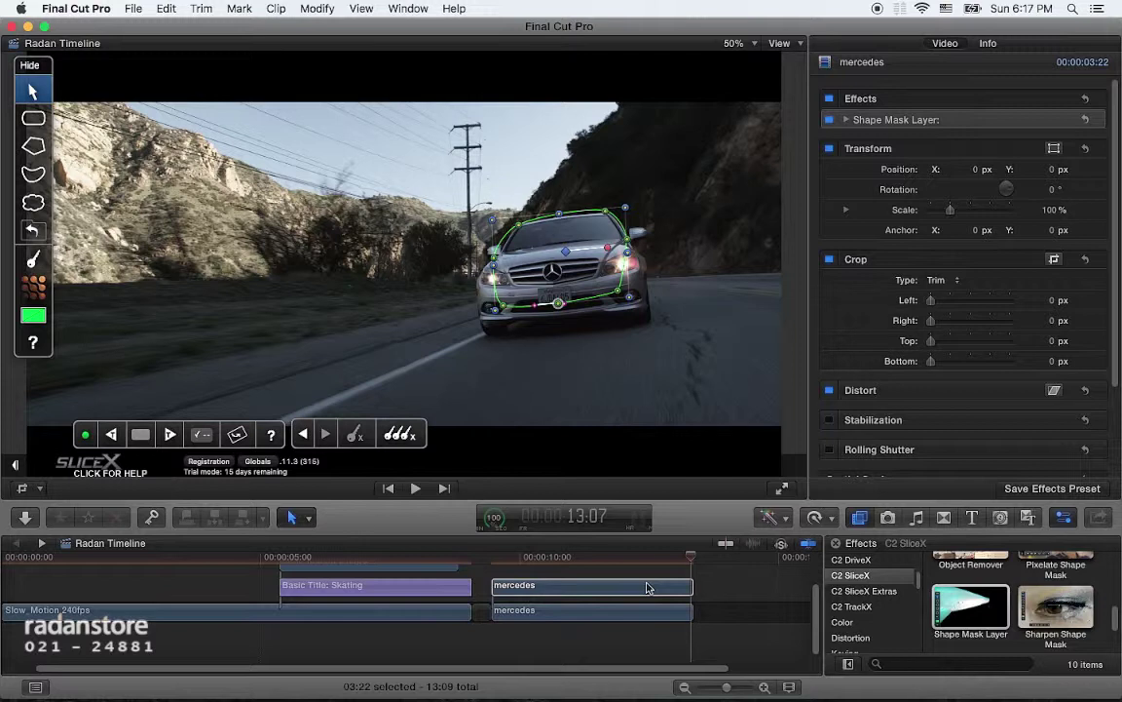
left_click(302, 435)
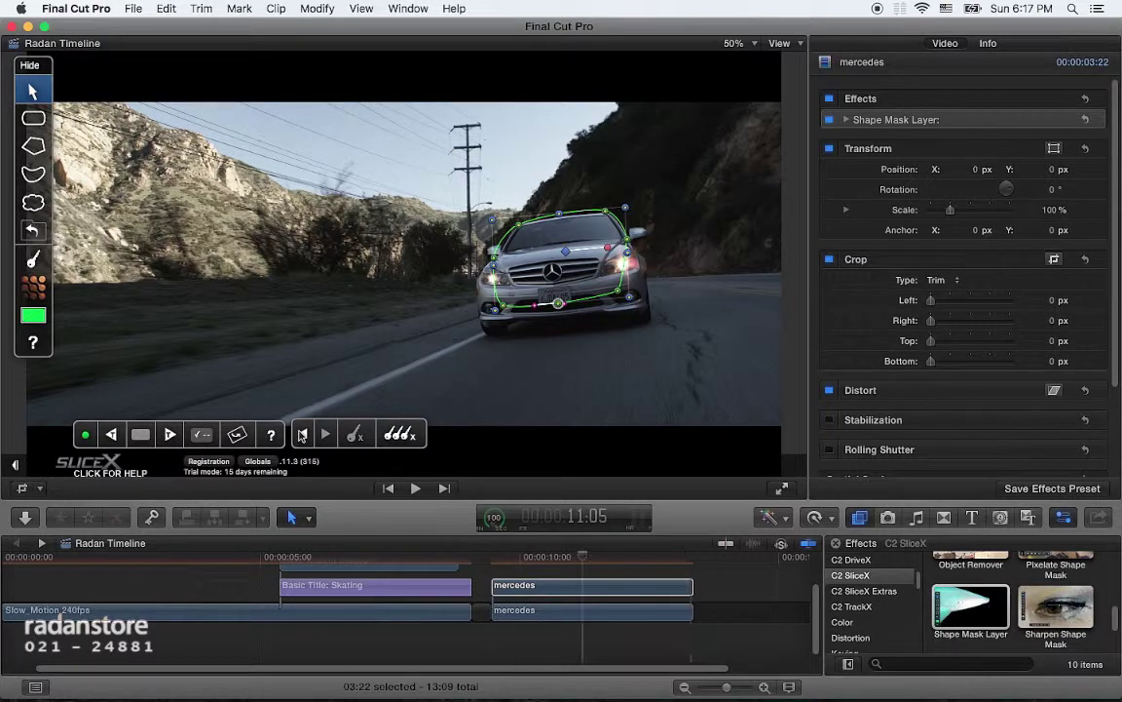
left_click(113, 435)
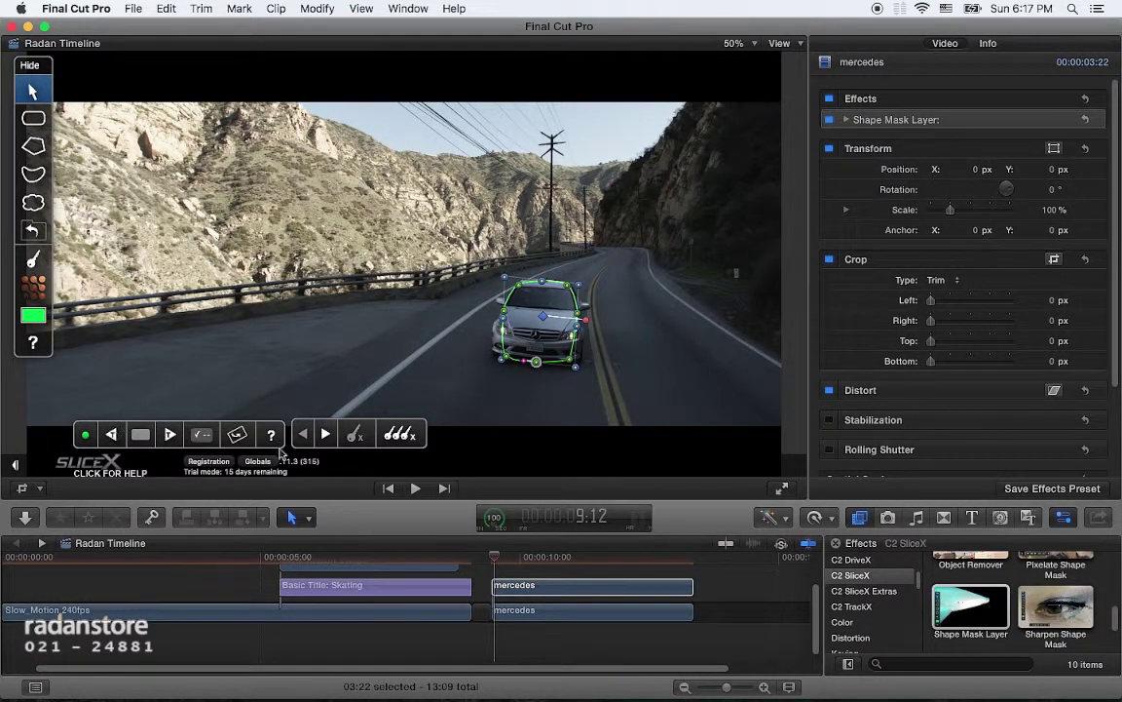
left_click(327, 435)
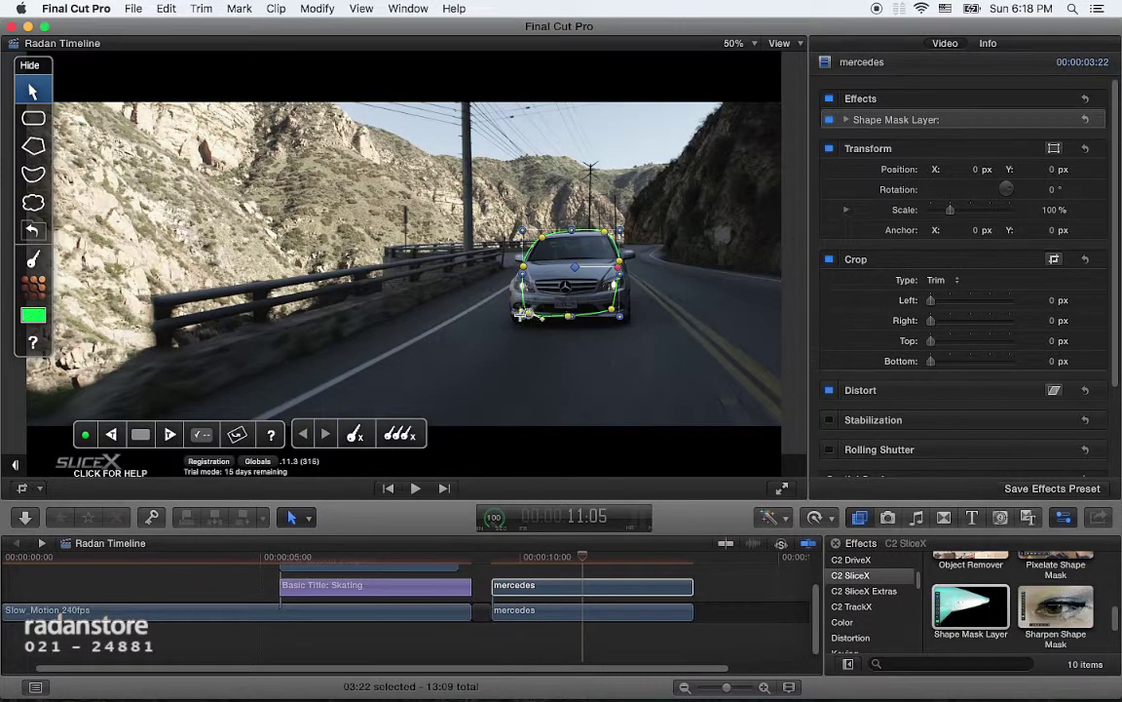
- At 11:05, lower and round the mask's bottom edge beneath the car
left_click_drag(521, 316, 490, 325)
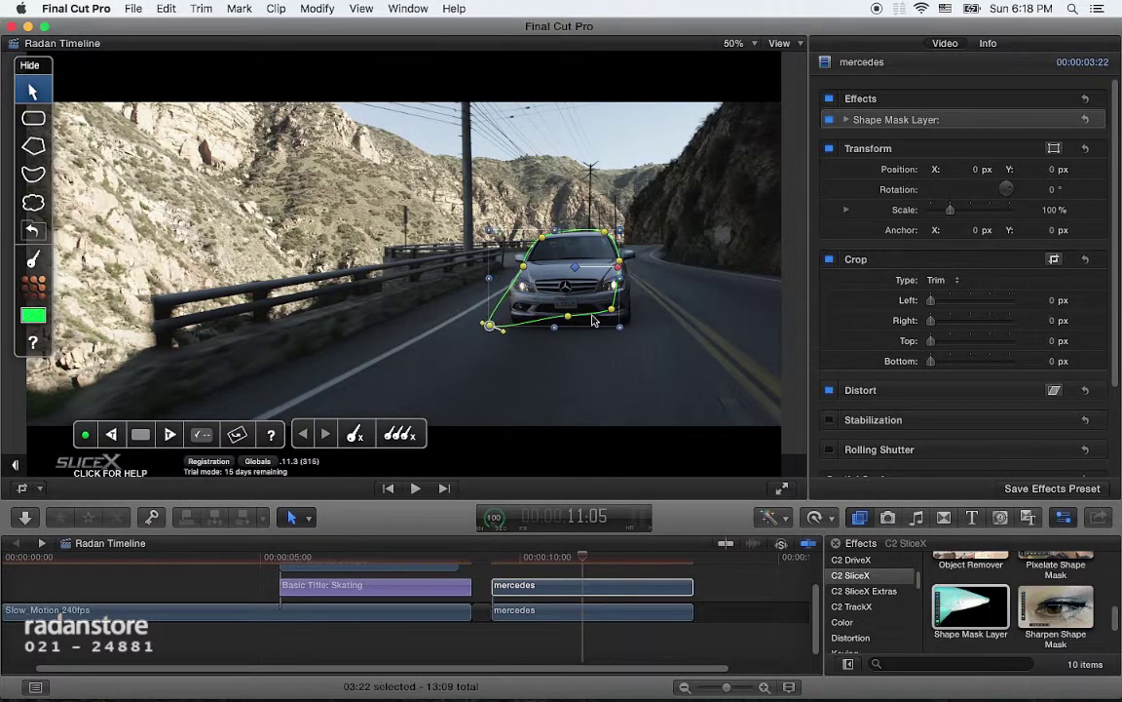
mouse_move(568, 317)
left_mouse_down()
mouse_move(577, 334)
mouse_move(653, 332)
left_mouse_up()
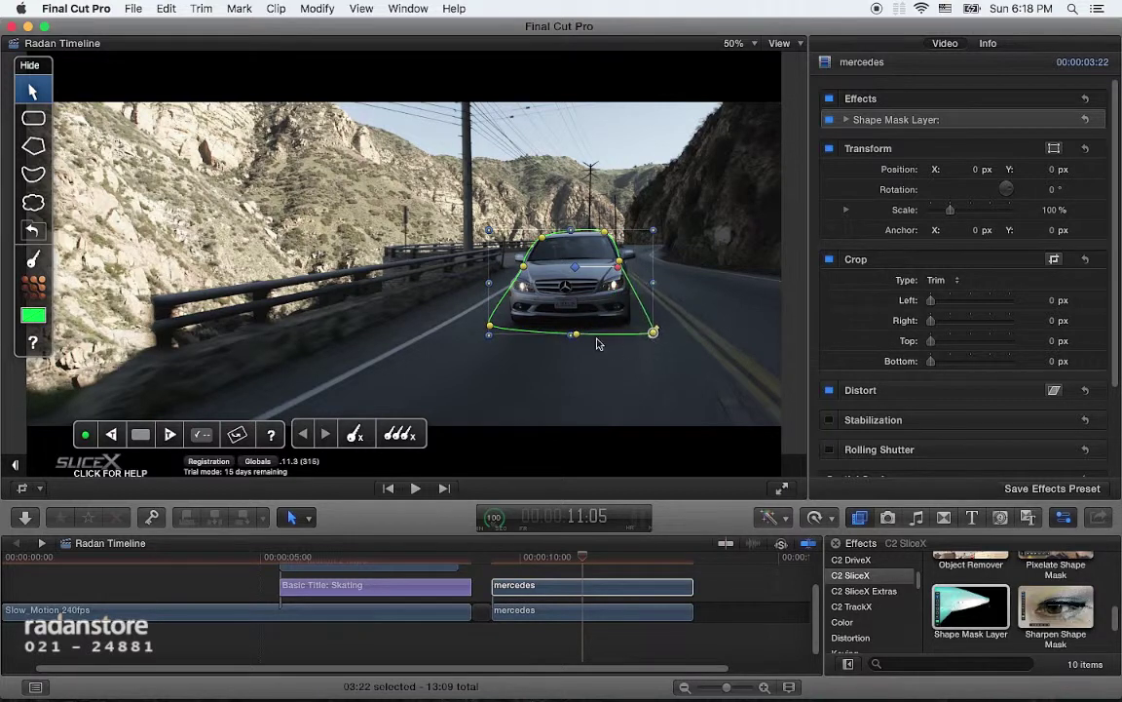
left_click_drag(575, 335, 569, 350)
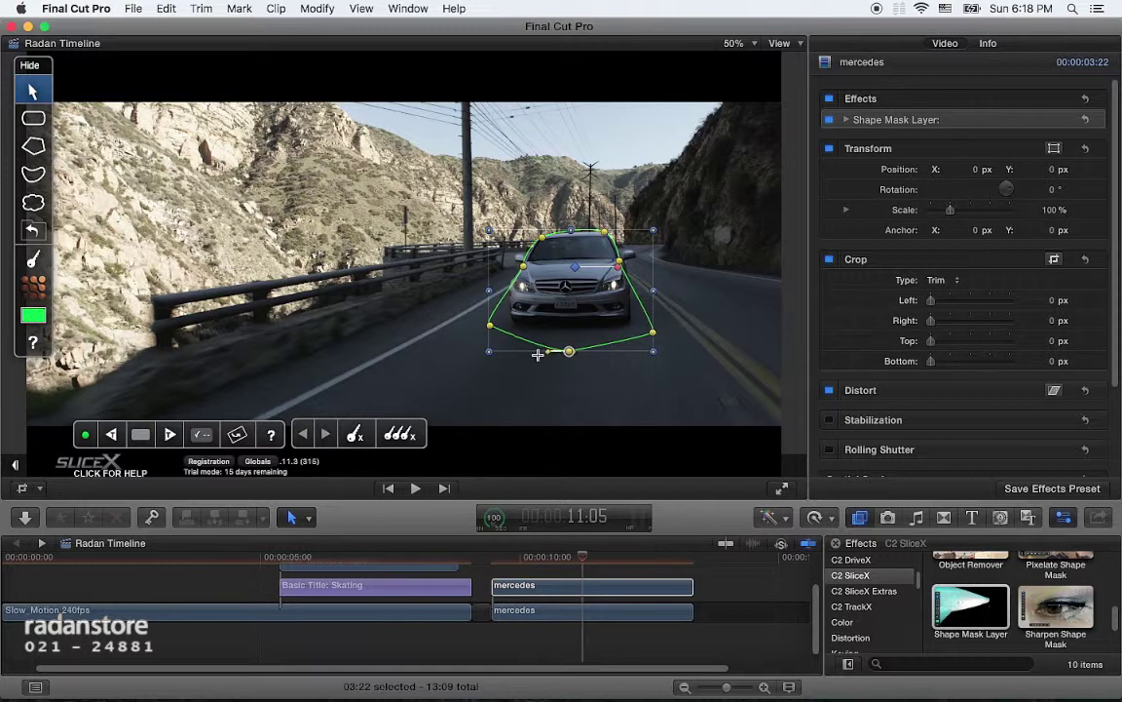
left_click_drag(583, 352, 598, 350)
left_click(653, 333)
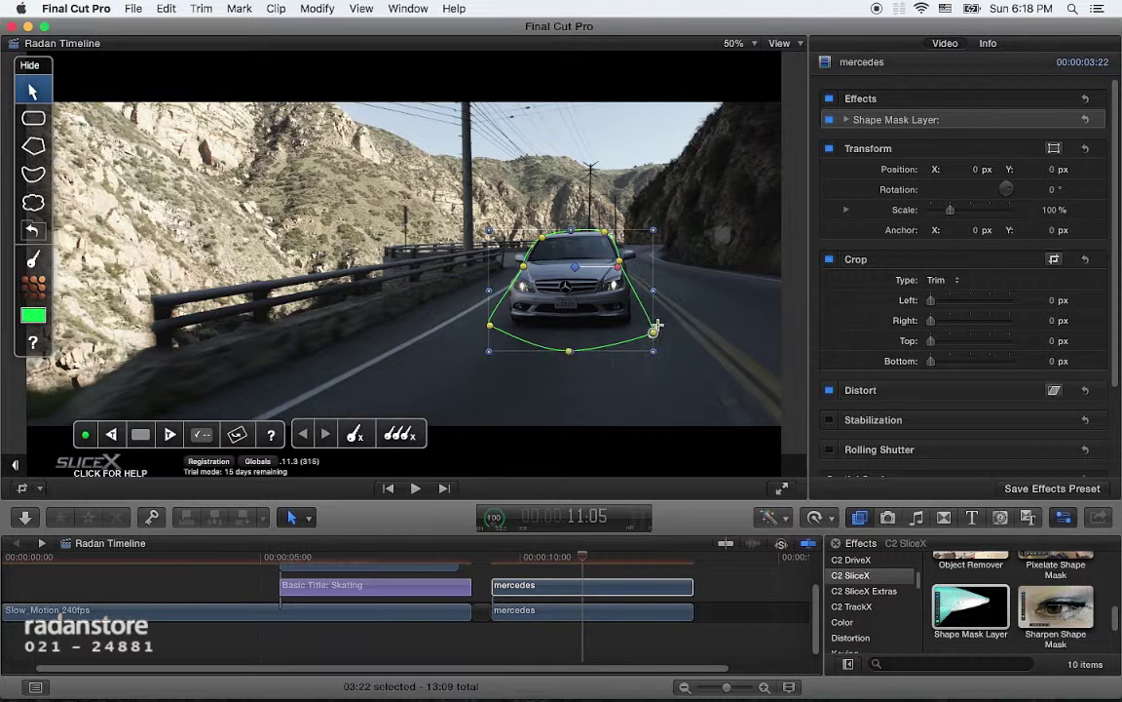
mouse_move(658, 328)
left_mouse_down()
mouse_move(661, 286)
mouse_move(662, 324)
left_mouse_up()
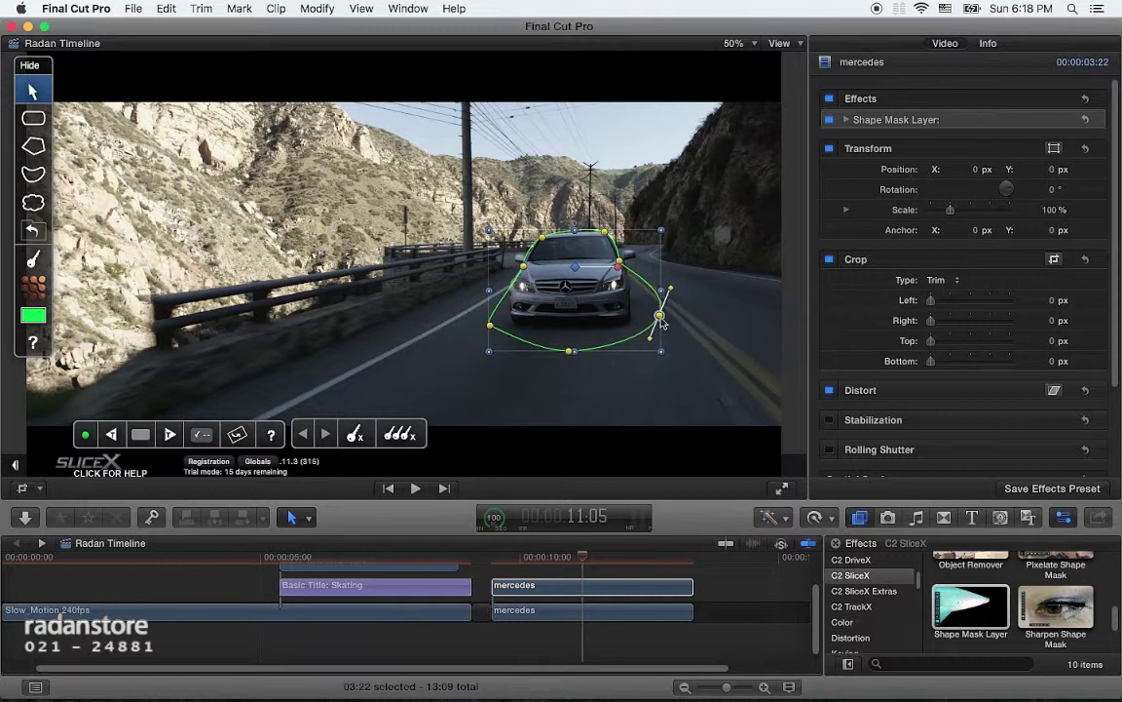
- Refine the mask's right, top and left curves, scale it to 102% height, then scrub to 13:02
left_click(634, 265)
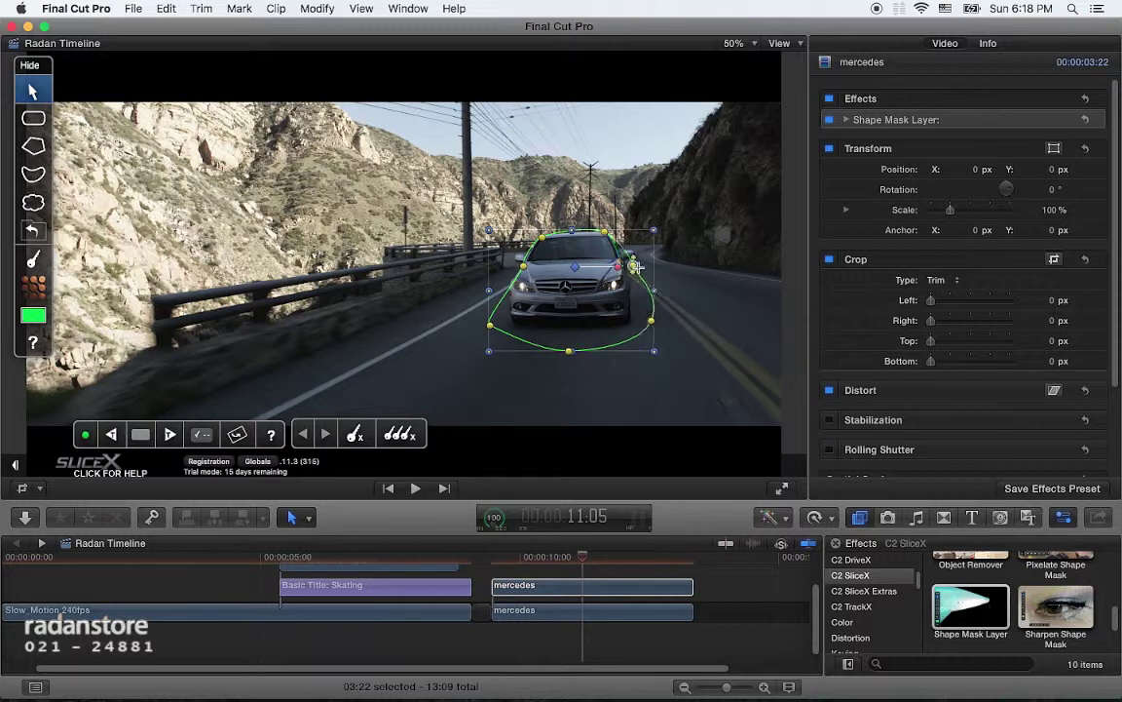
left_click_drag(634, 266, 641, 270)
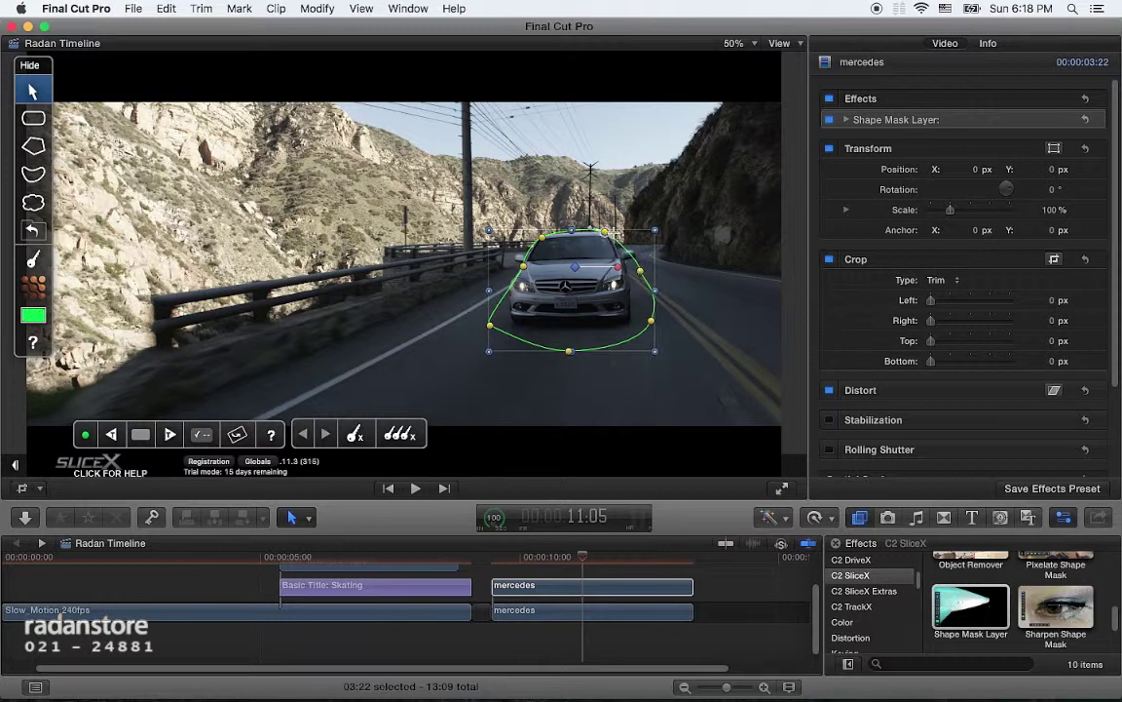
left_click_drag(605, 232, 617, 233)
left_click(597, 233)
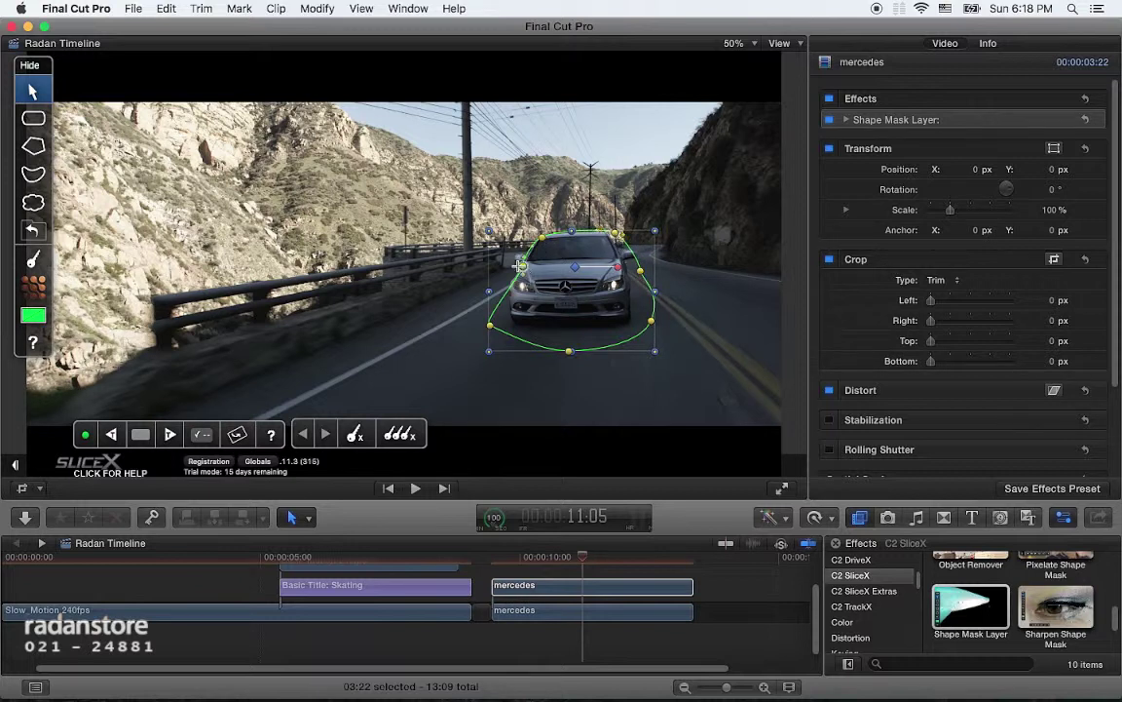
left_click_drag(523, 265, 513, 264)
left_click(491, 326)
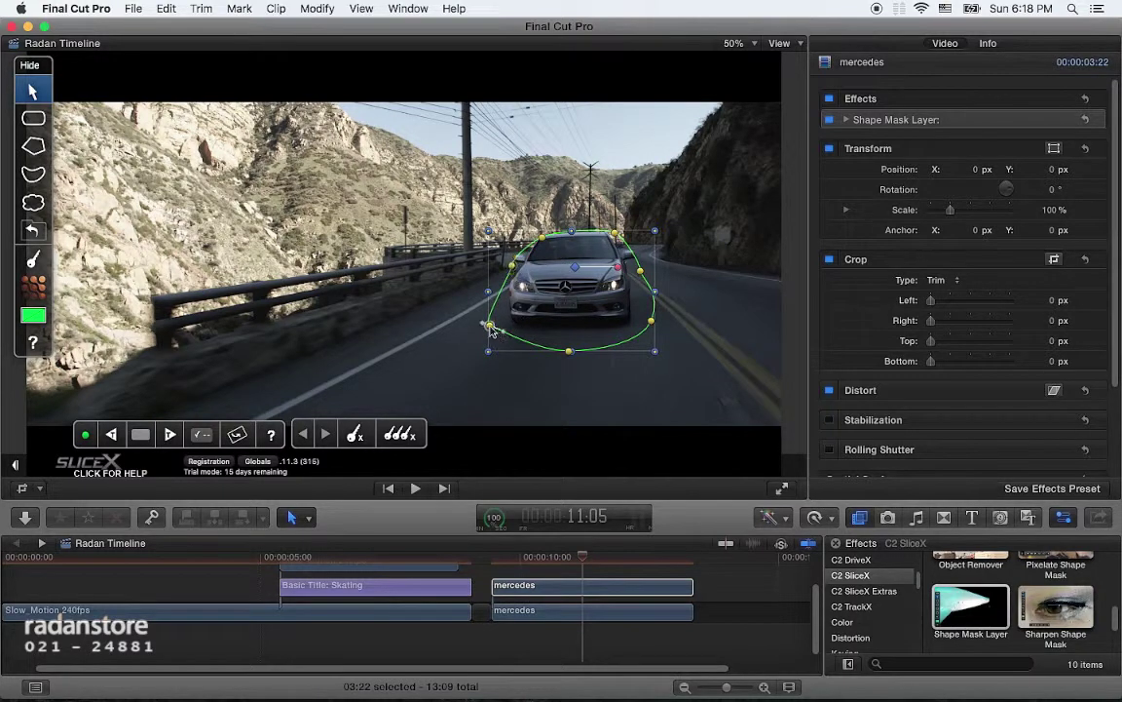
mouse_move(485, 326)
left_mouse_down()
mouse_move(493, 332)
mouse_move(461, 323)
mouse_move(463, 289)
left_mouse_up()
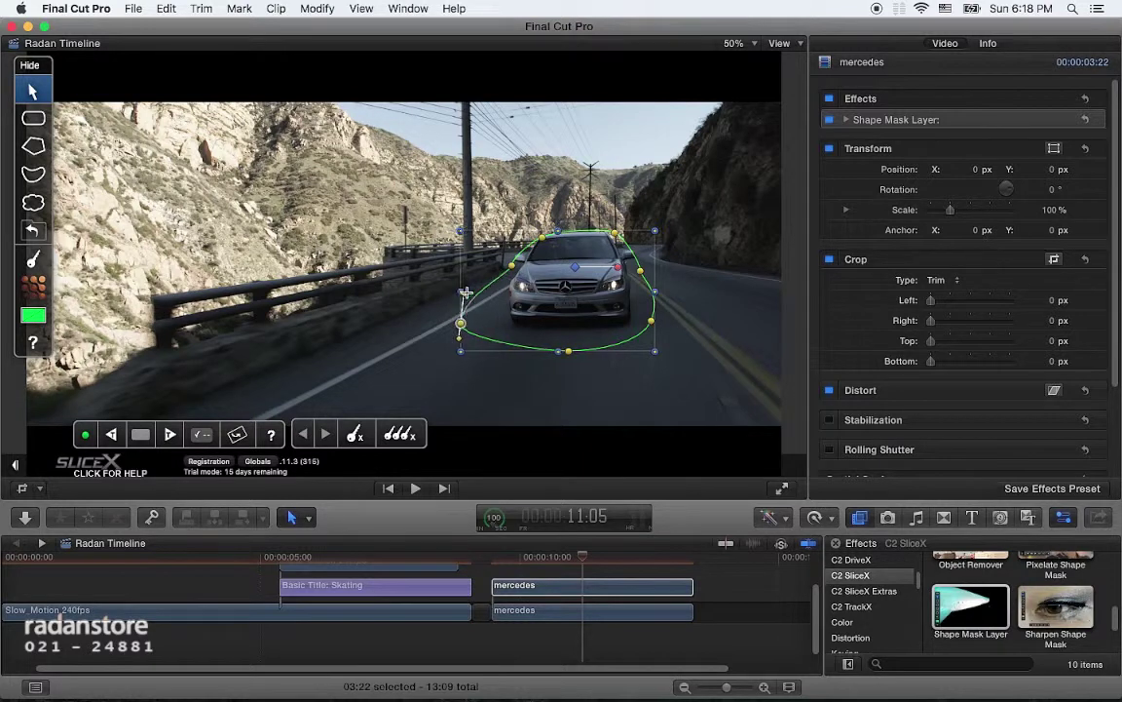
left_click(511, 265)
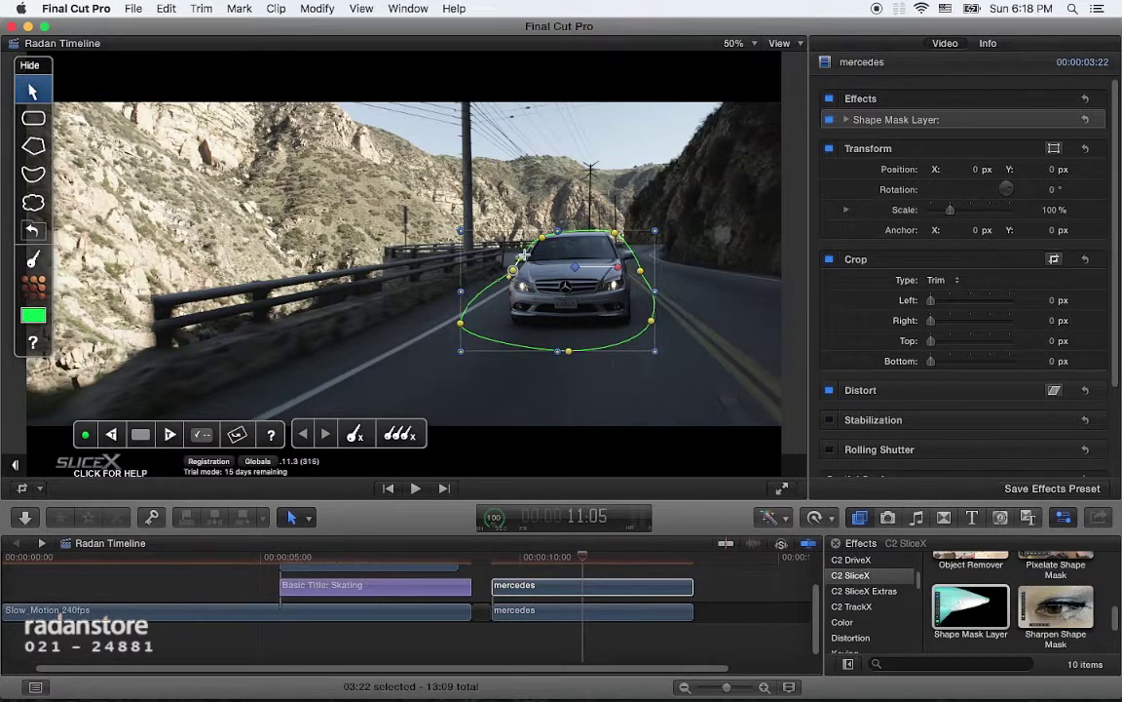
left_click_drag(557, 232, 553, 235)
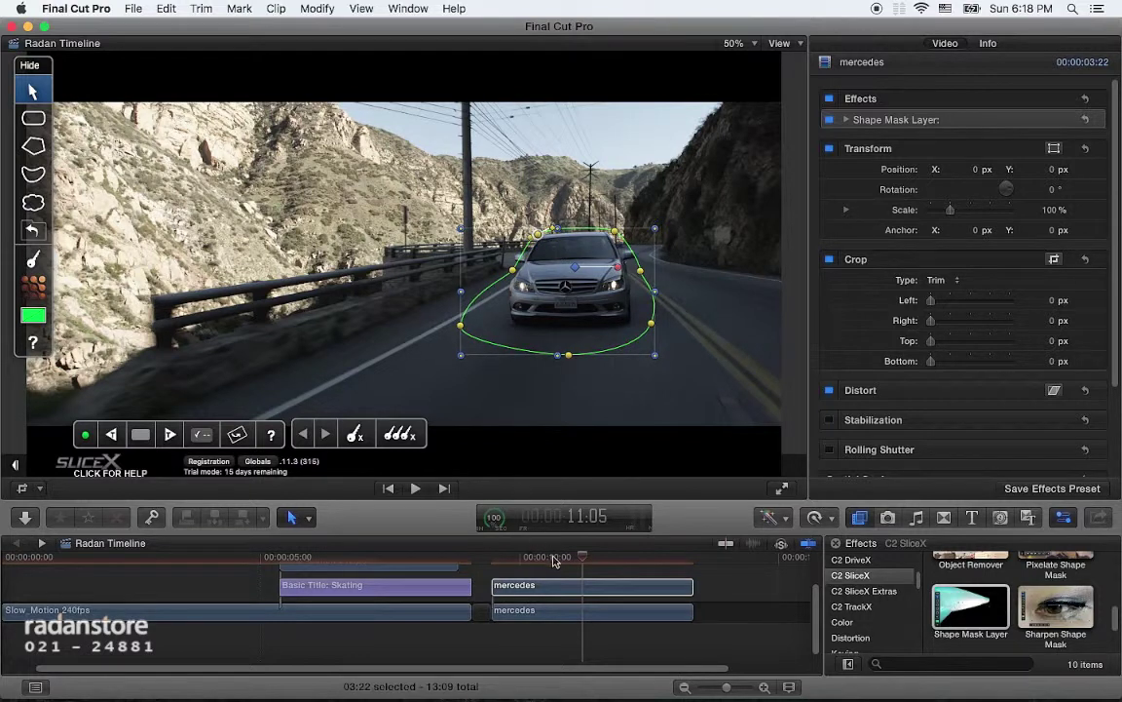
left_click(591, 559)
left_click_drag(590, 562, 681, 565)
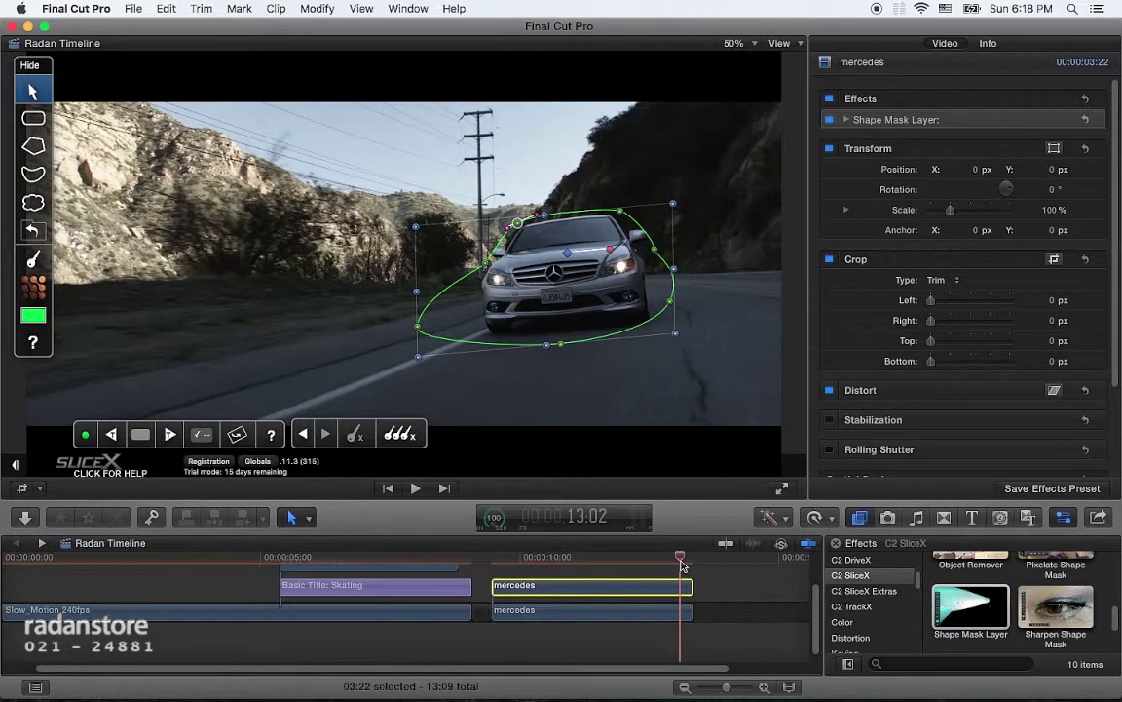
- At 13:02, extend the mask's bottom and refit its right and left points to the car
left_click_drag(562, 353, 572, 368)
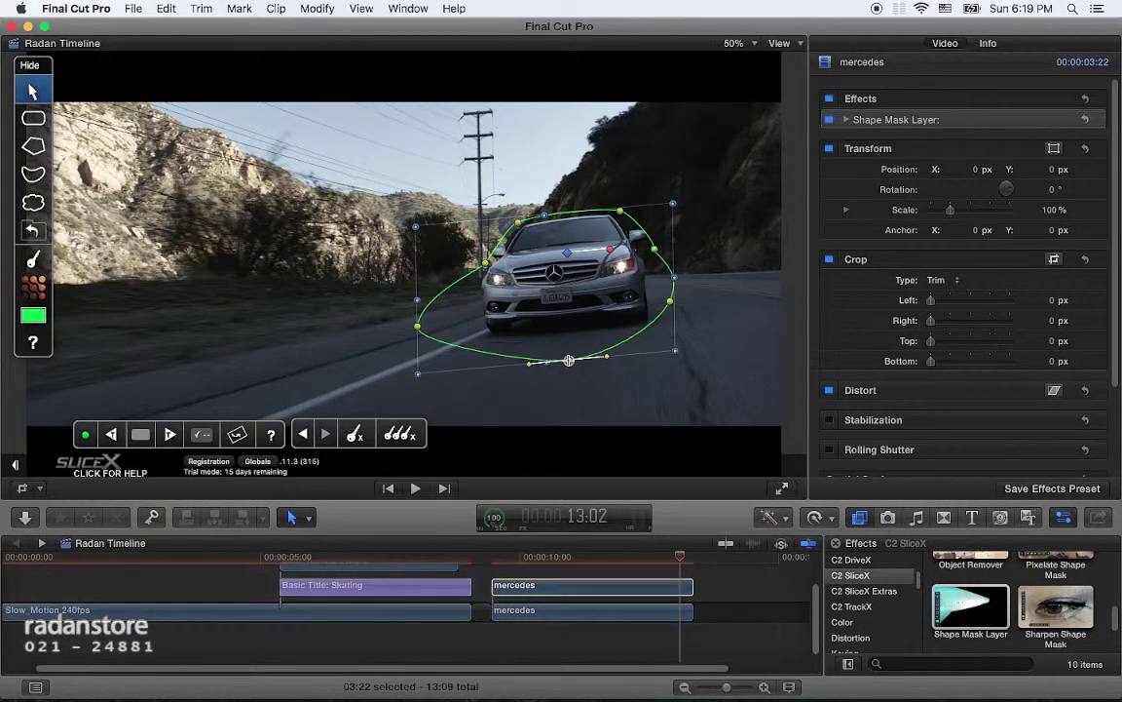
left_click_drag(671, 304, 667, 333)
left_click_drag(418, 328, 442, 340)
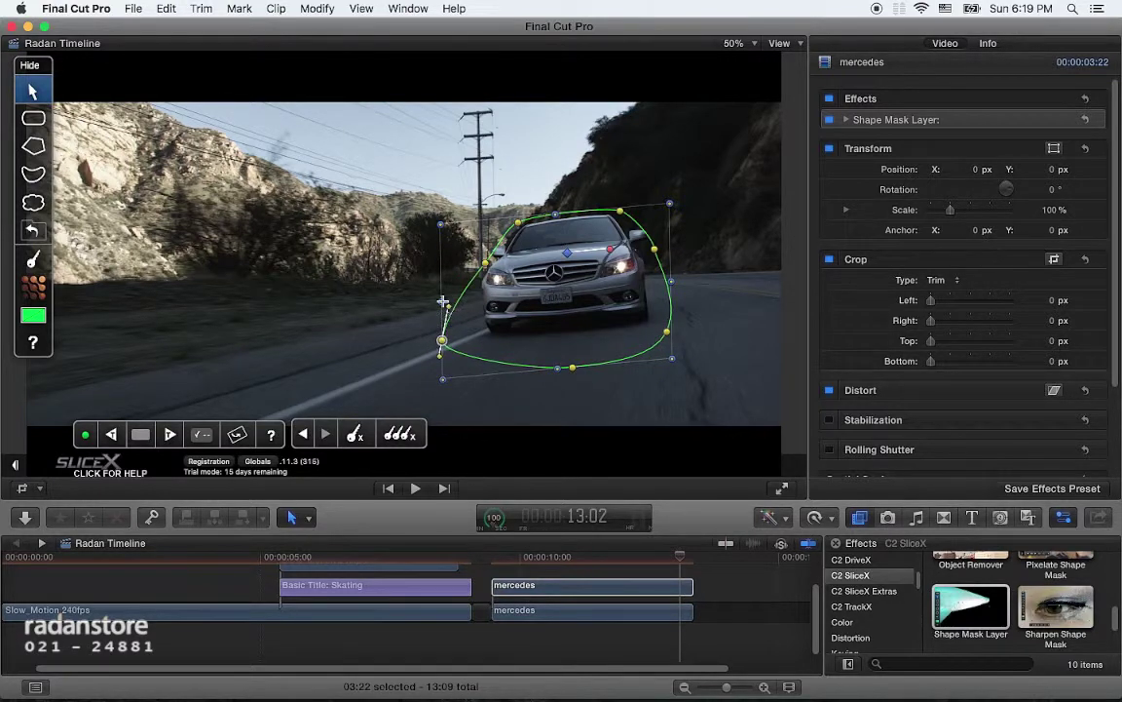
mouse_move(443, 303)
left_mouse_down()
mouse_move(443, 364)
mouse_move(453, 346)
left_mouse_up()
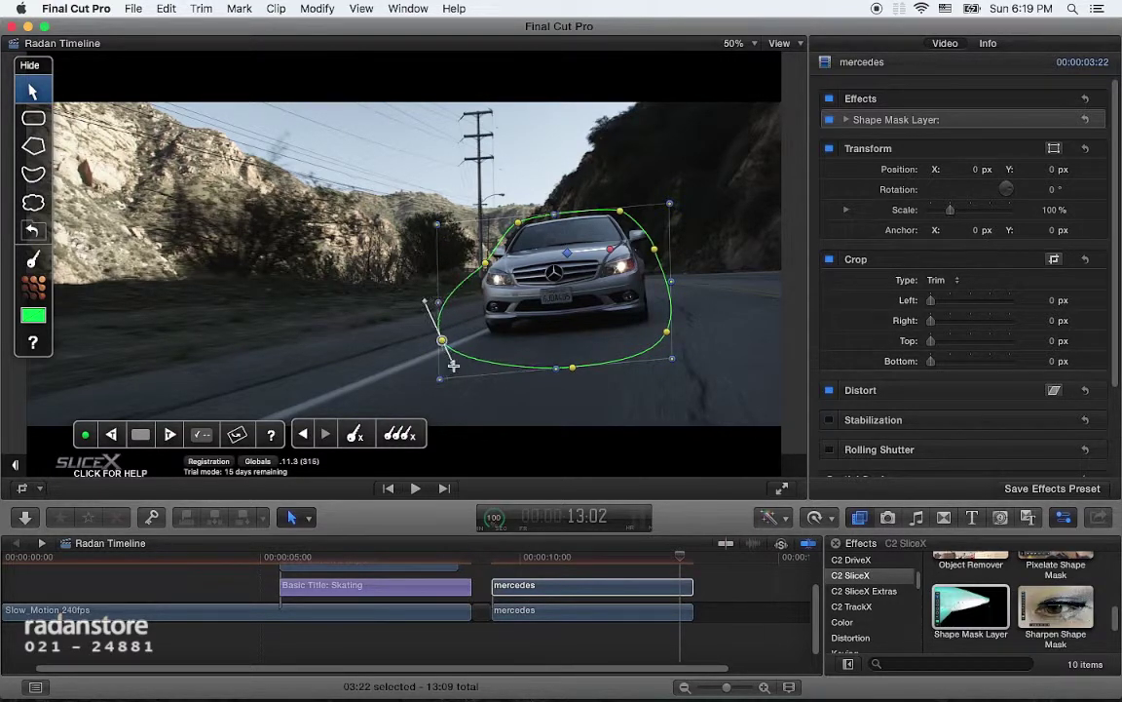
left_click(485, 265)
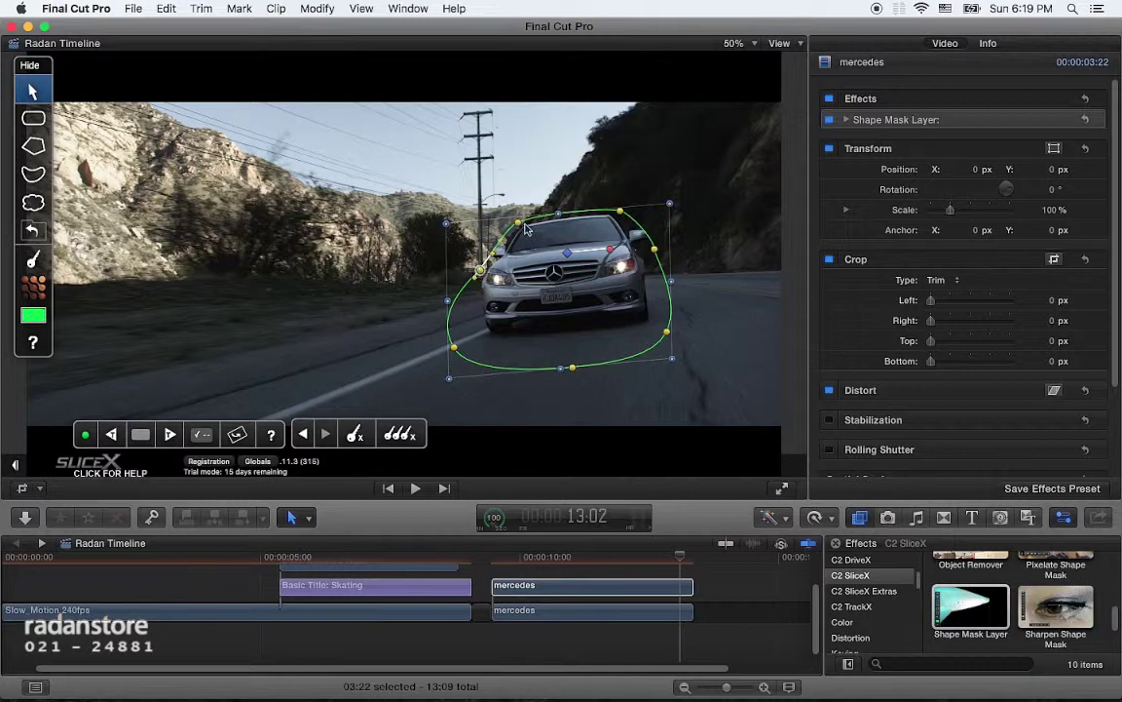
- At 10:06, shift the mask onto the car and add points on its lower curve and right edge
left_click(644, 557)
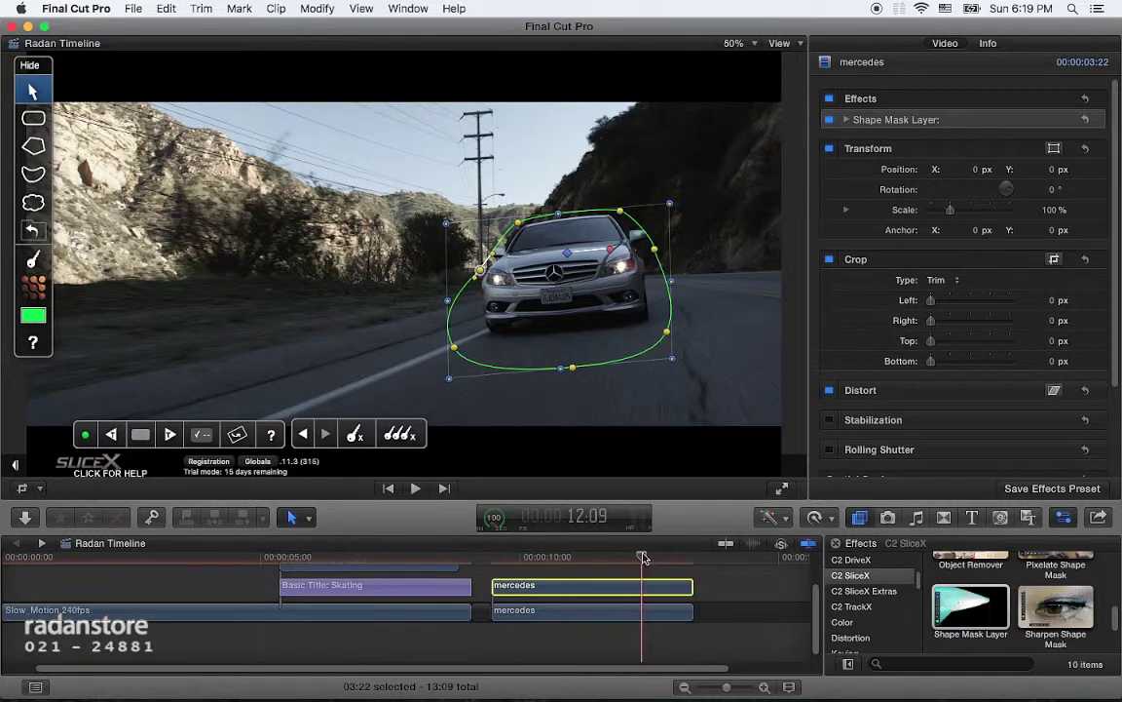
mouse_move(643, 557)
left_mouse_down()
mouse_move(502, 559)
mouse_move(535, 563)
left_mouse_up()
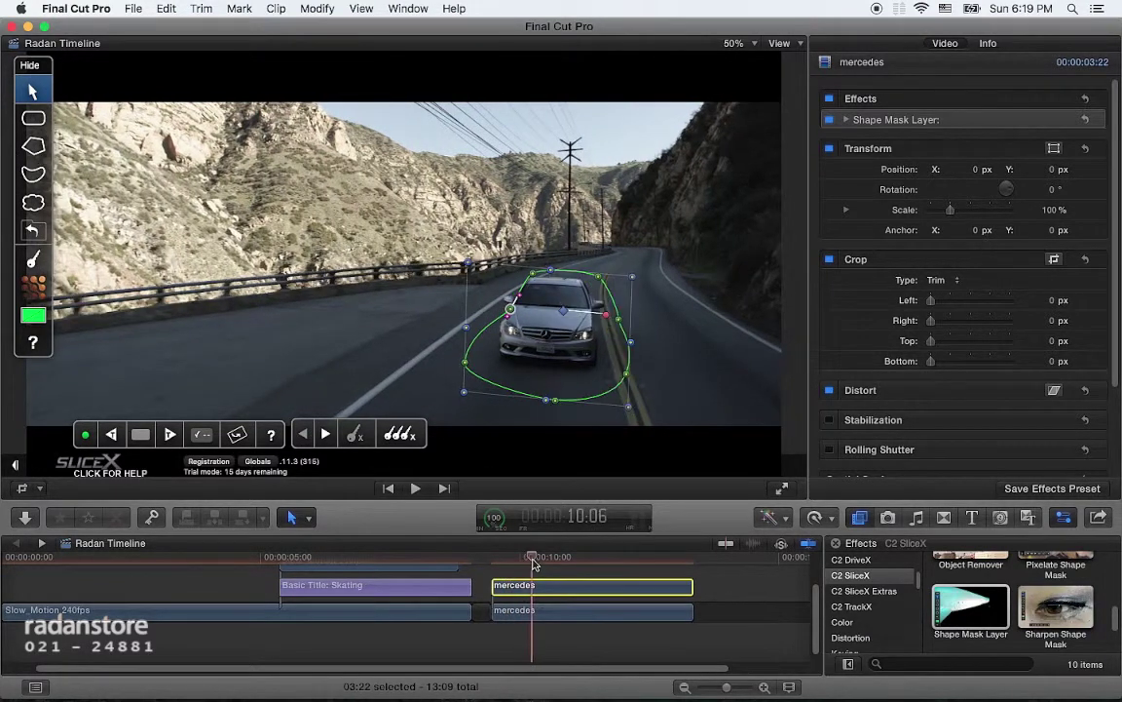
mouse_move(508, 293)
left_mouse_down()
mouse_move(504, 305)
mouse_move(509, 283)
left_mouse_up()
left_click(506, 298)
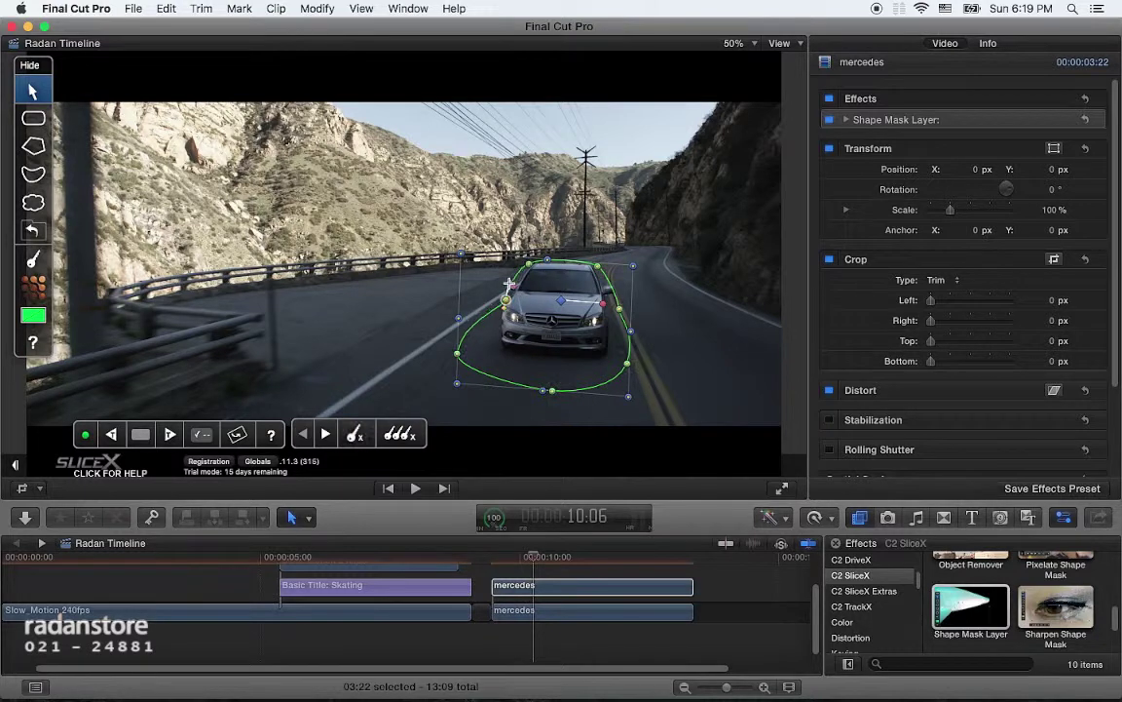
left_click(620, 308)
left_click_drag(459, 355, 462, 354)
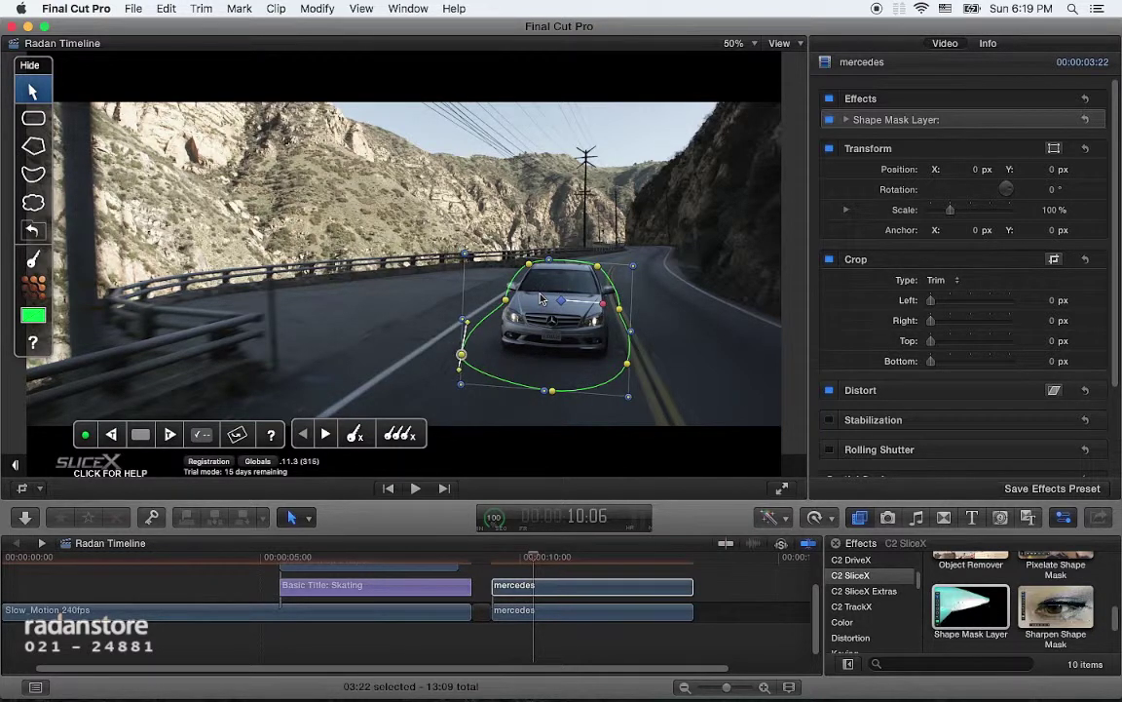
- Reselect the lower mercedes clip and scrub to 11:15 to preview the masked car
left_click(567, 614)
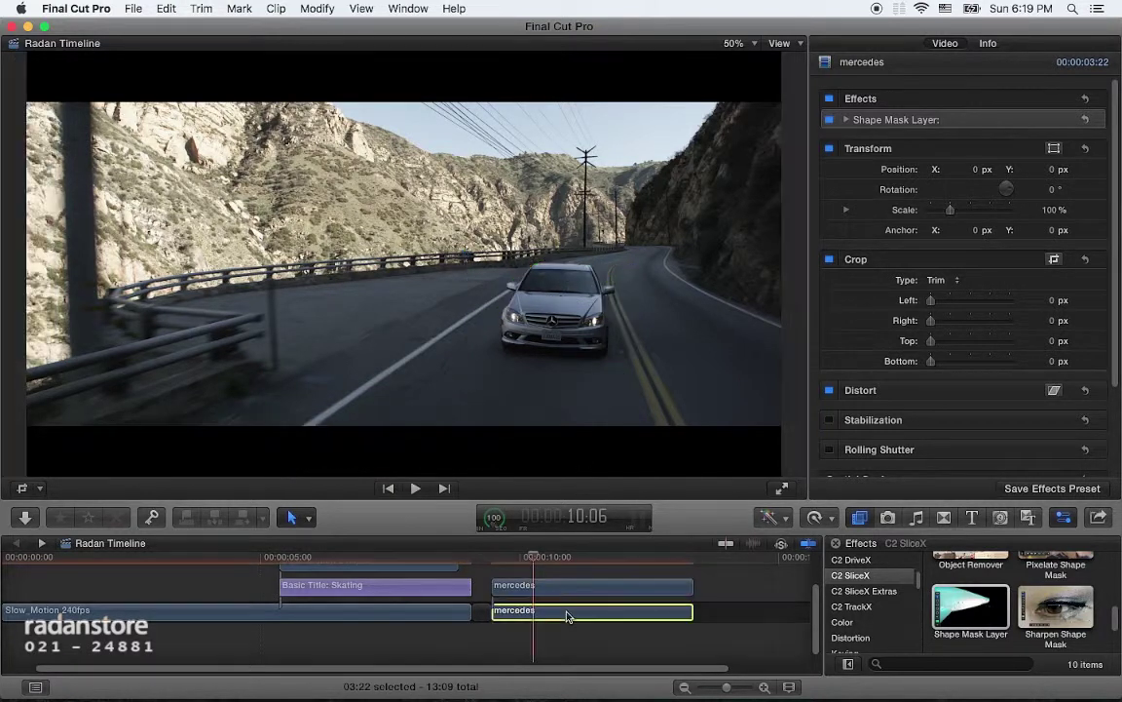
left_click(567, 588)
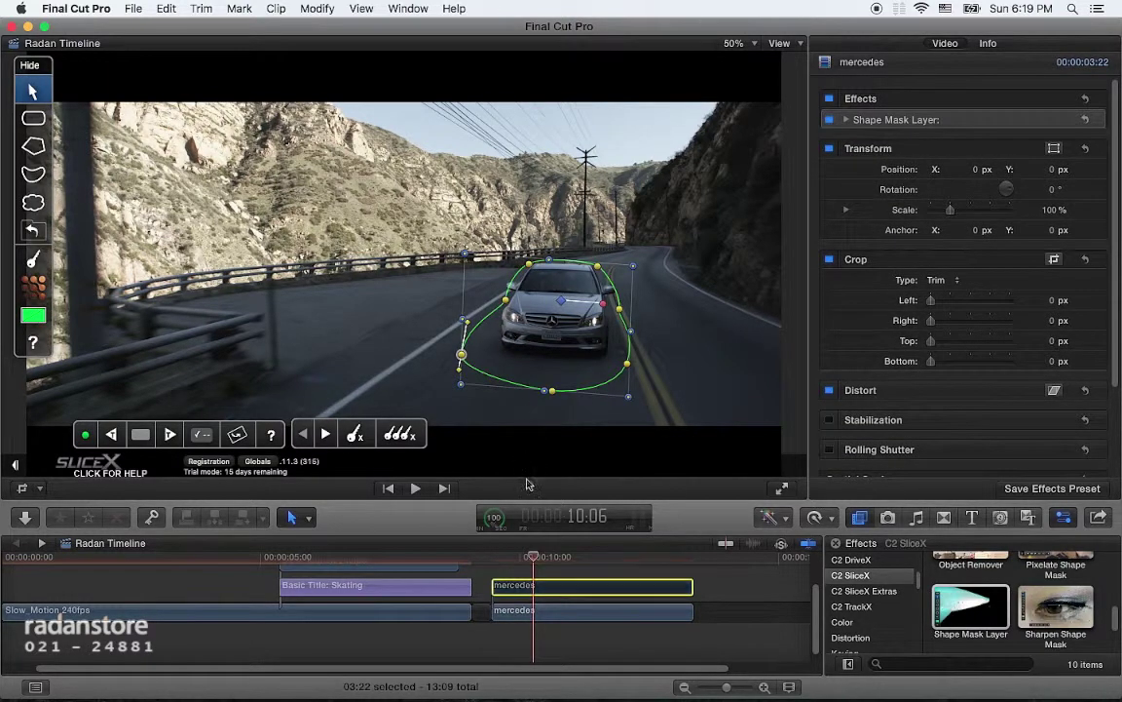
left_click(543, 614)
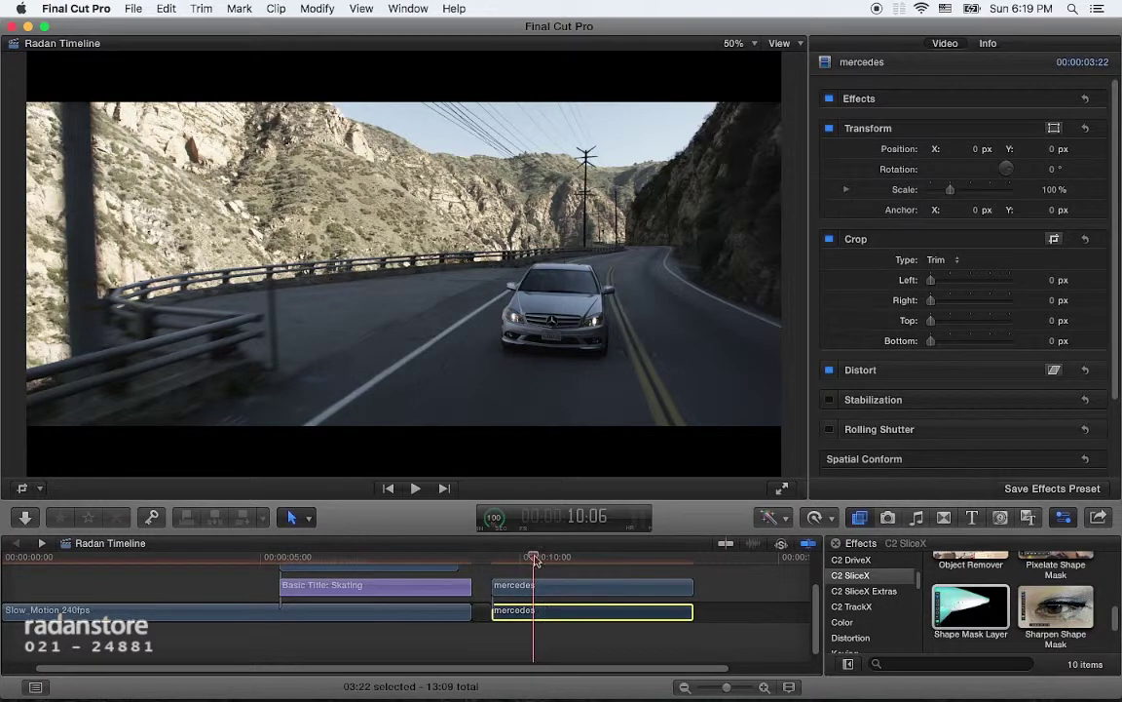
mouse_move(534, 559)
left_mouse_down()
mouse_move(519, 559)
mouse_move(606, 582)
mouse_move(687, 584)
mouse_move(609, 571)
left_mouse_up()
- Track the mask forward from 11:17 to 13:02 and refit its left and top-left points to the roofline
left_click(551, 585)
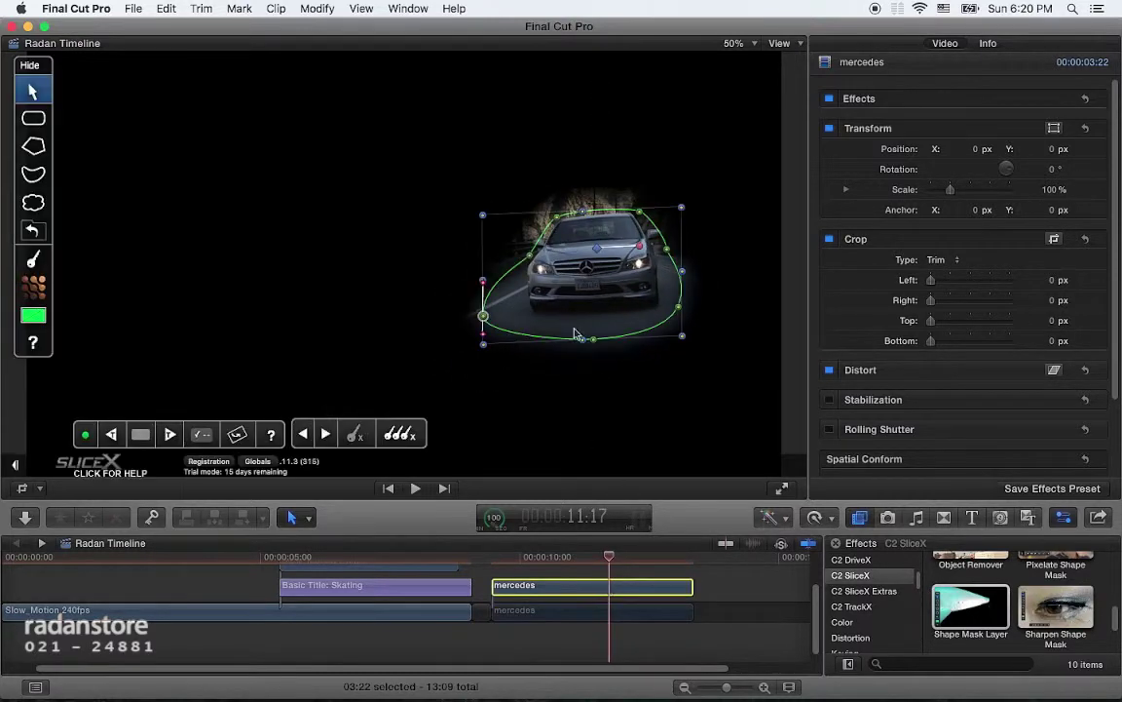
left_click(558, 223)
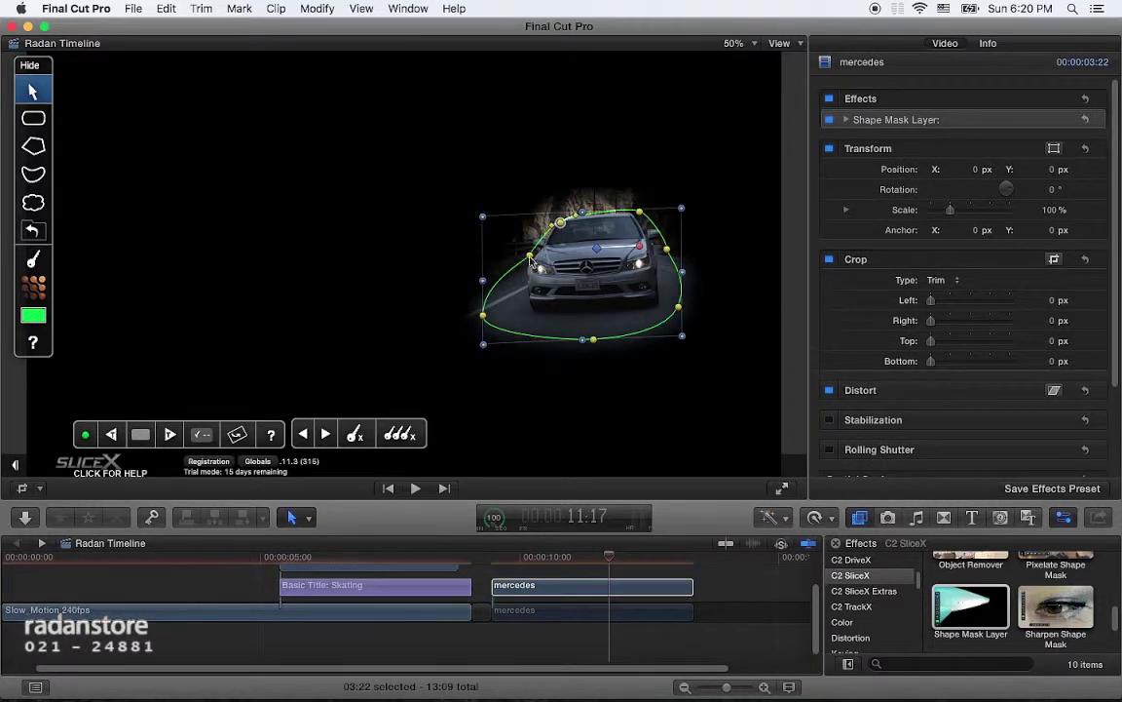
left_click(531, 260)
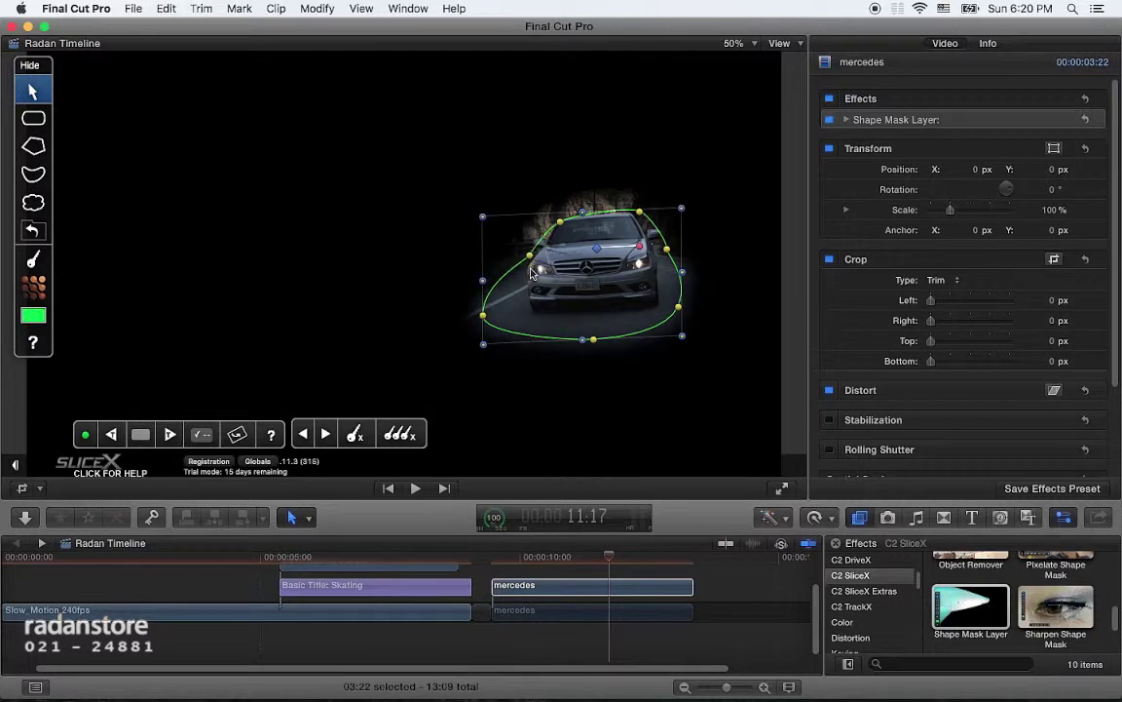
left_click(327, 433)
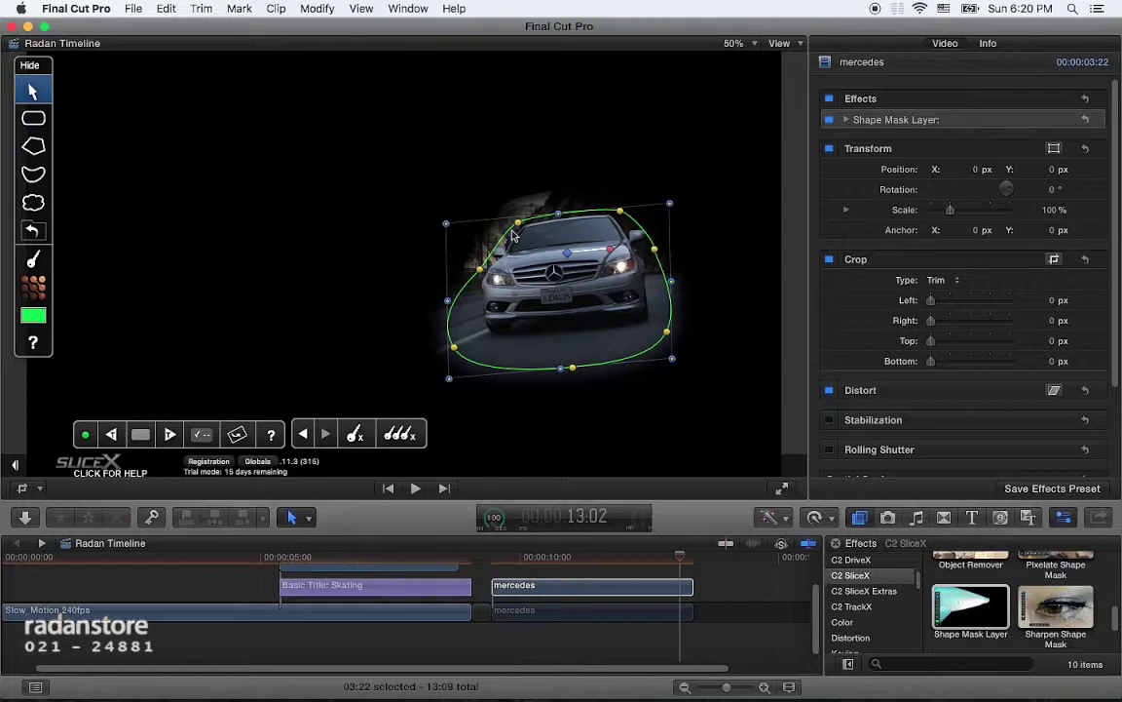
left_click_drag(480, 269, 483, 275)
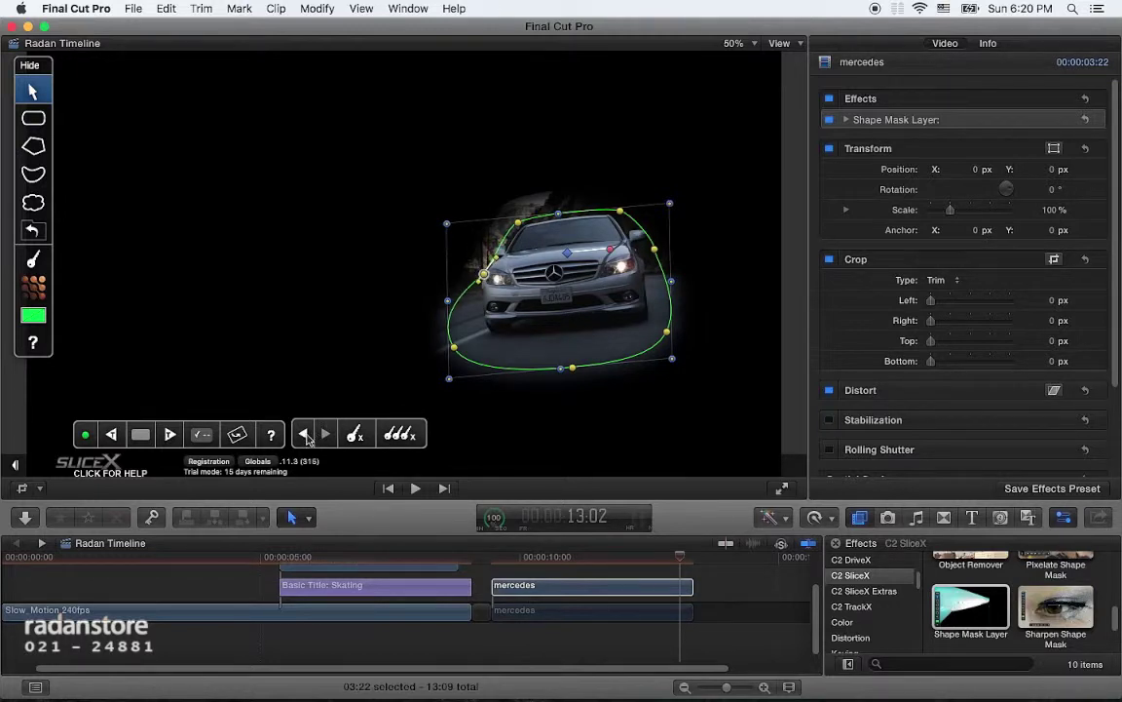
left_click_drag(519, 227, 522, 228)
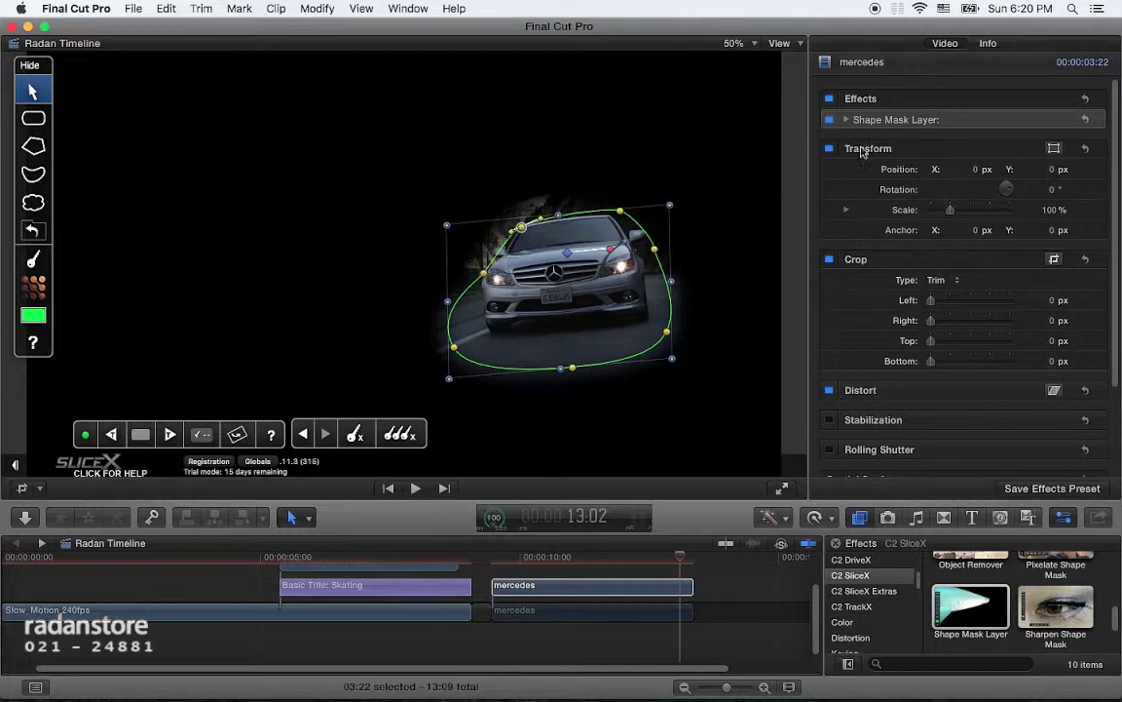
- Show the mask's softness settings and reshape its roof and left edge around the car
left_click(846, 119)
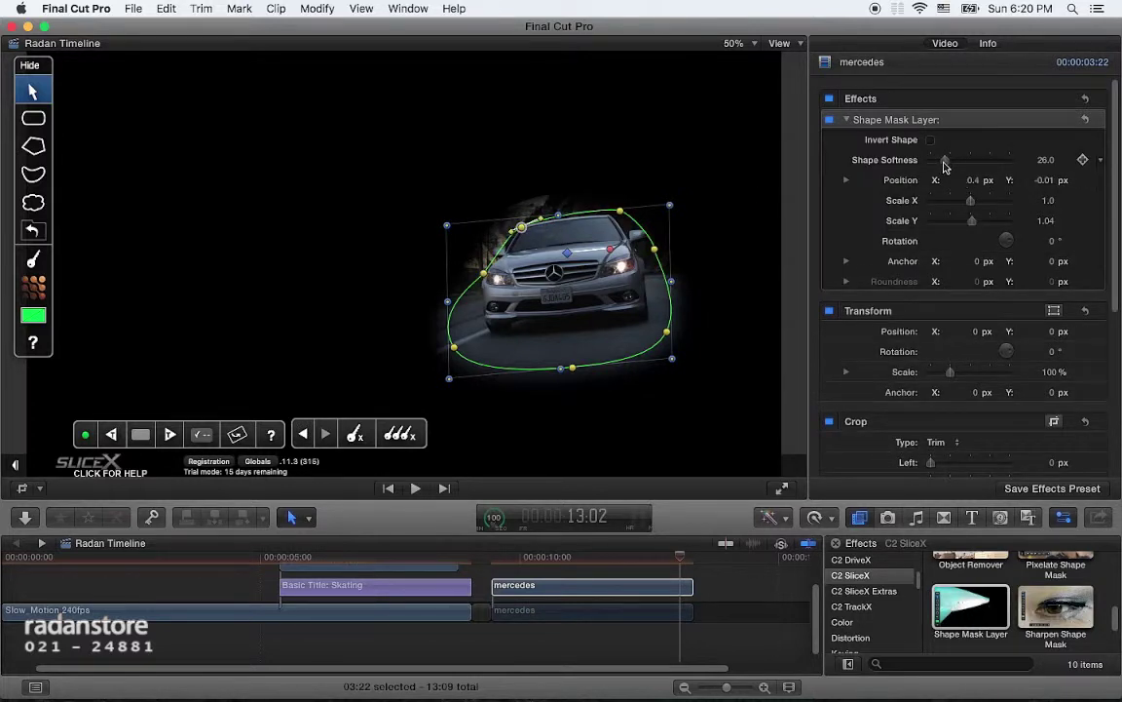
left_click_drag(940, 163, 936, 164)
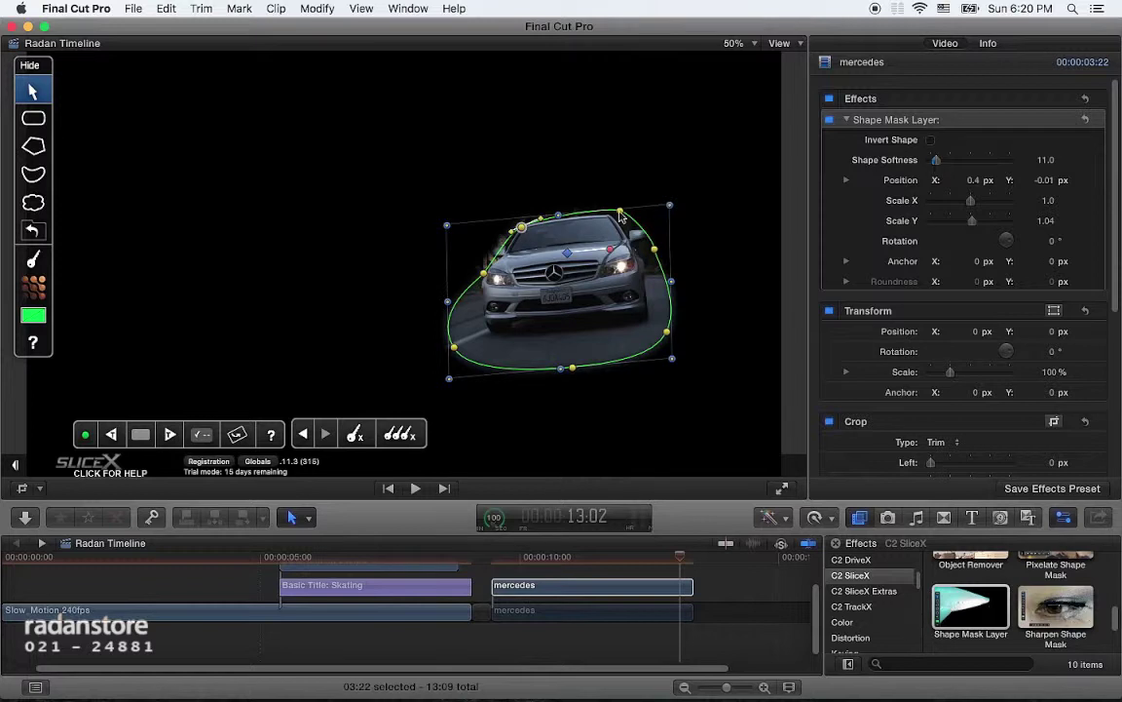
left_click_drag(620, 213, 613, 217)
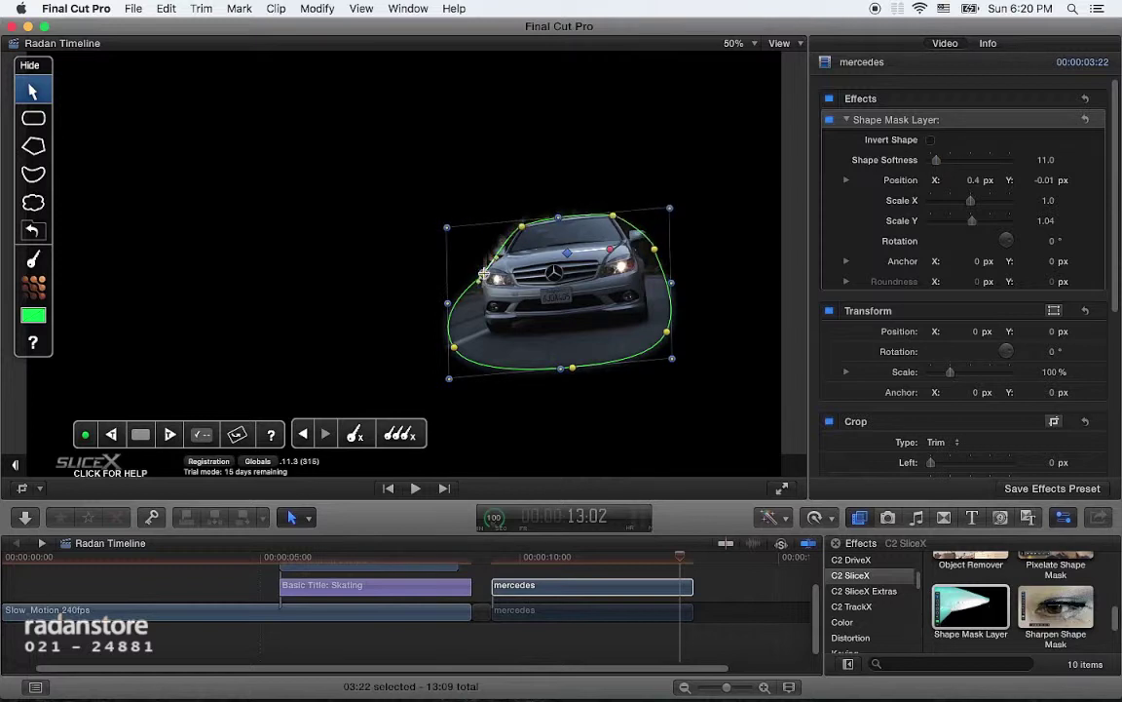
left_click_drag(485, 271, 498, 261)
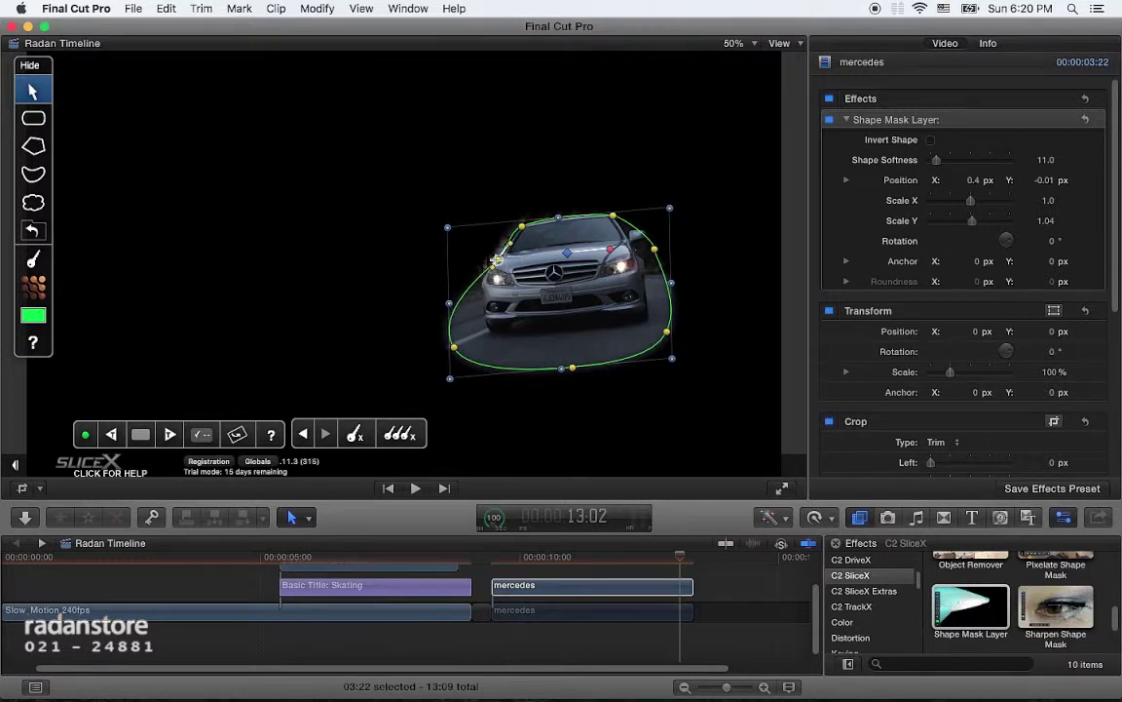
- Step back through earlier mask keyframes, pulling the right edge and top point onto the car
key("alt+semicolon")
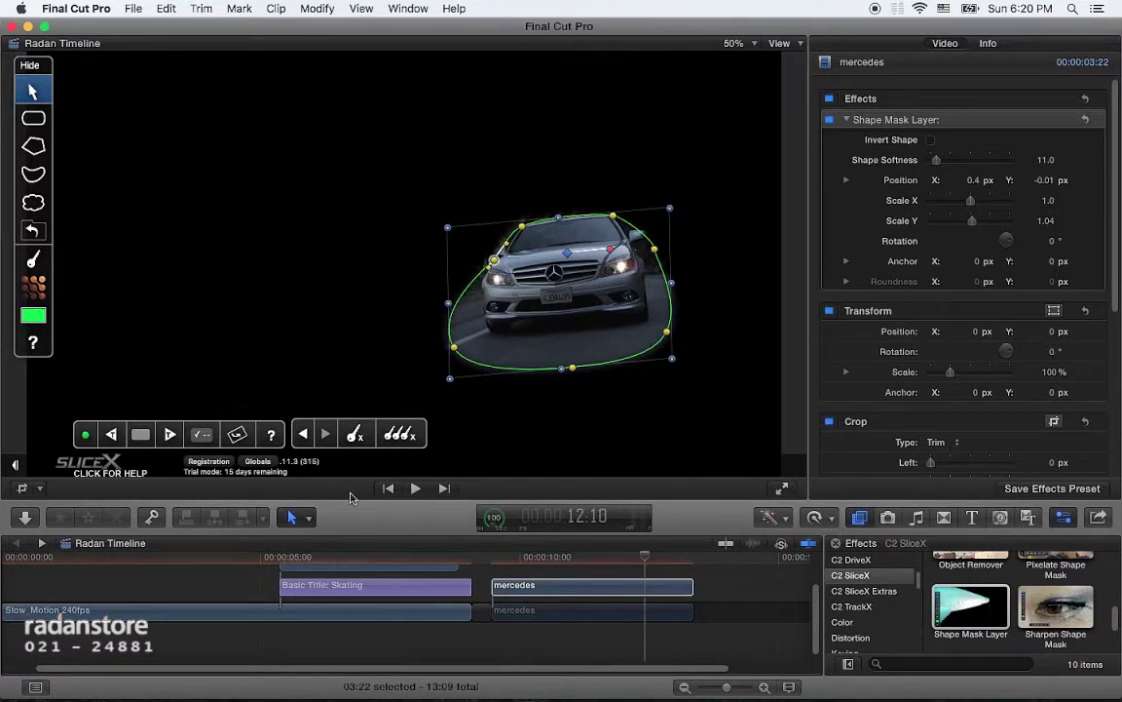
left_click(305, 434)
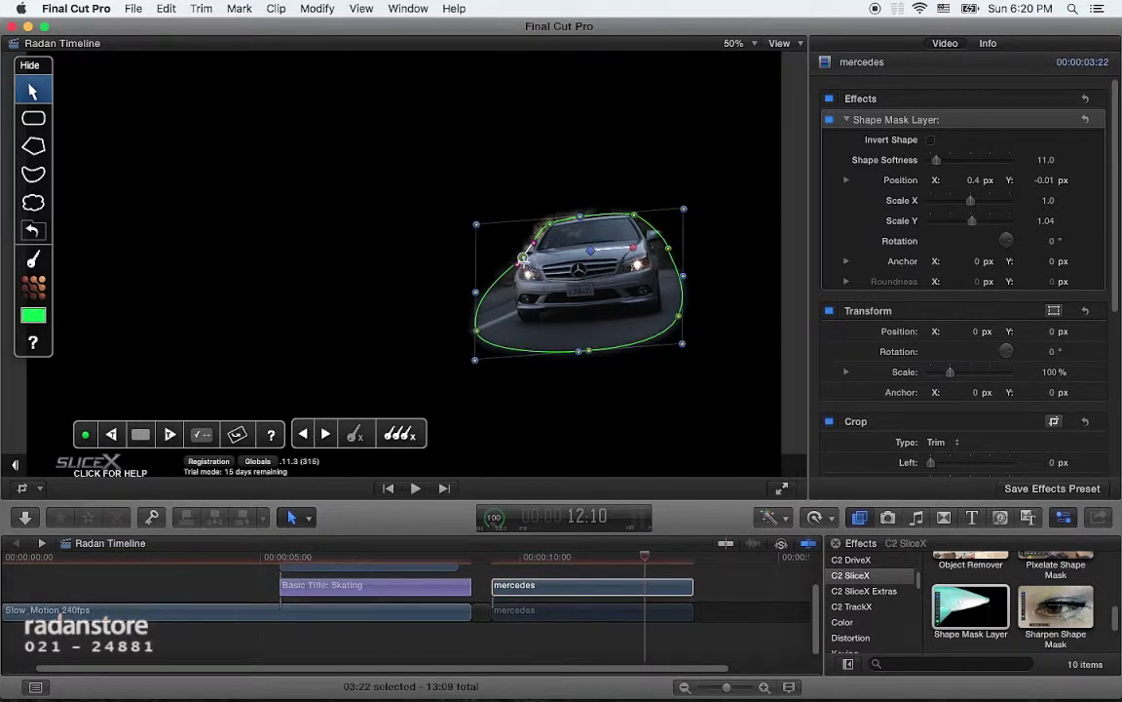
left_click(670, 252)
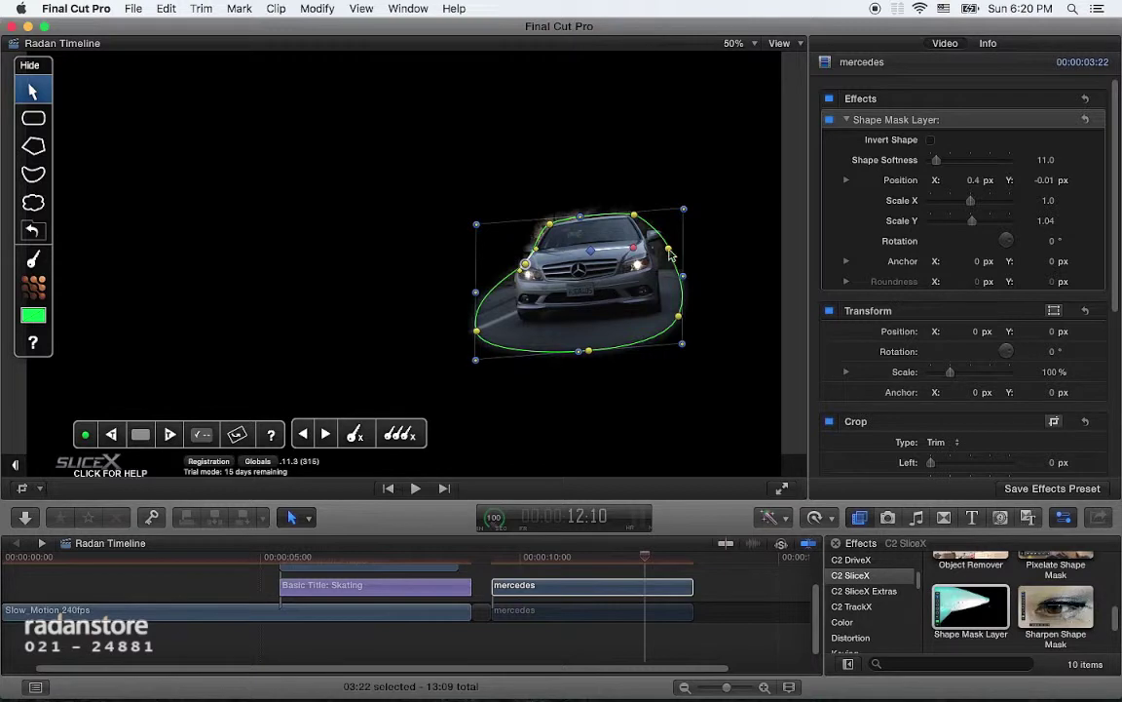
left_click_drag(665, 253, 650, 252)
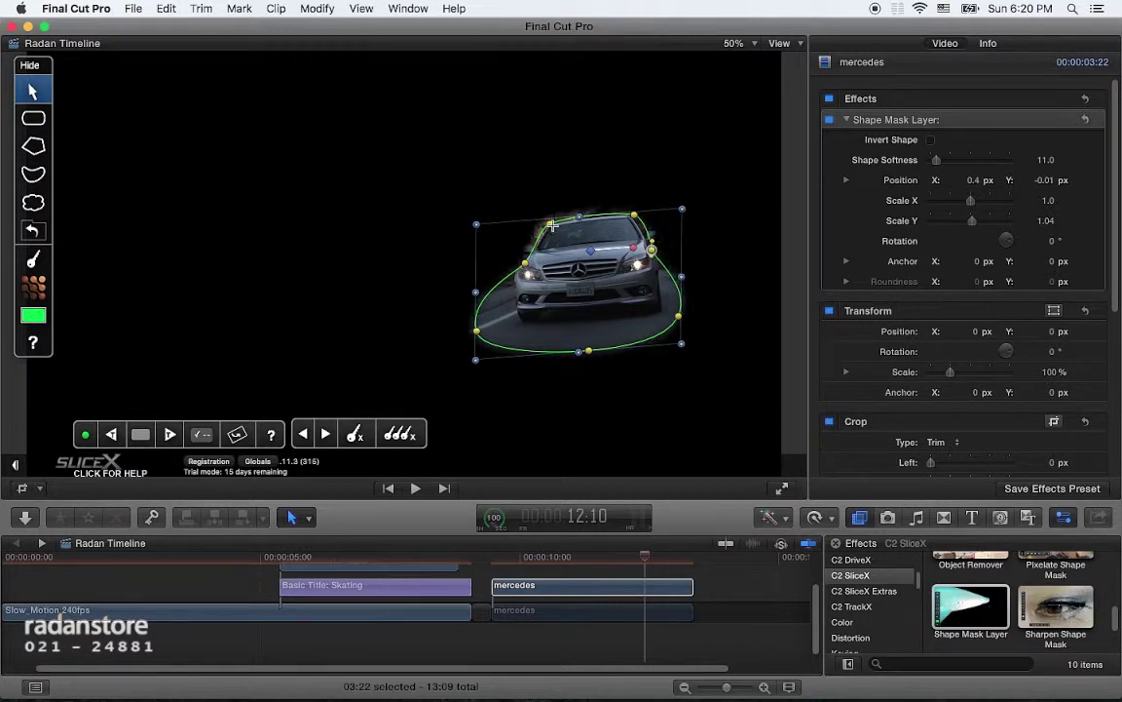
left_click_drag(550, 224, 552, 228)
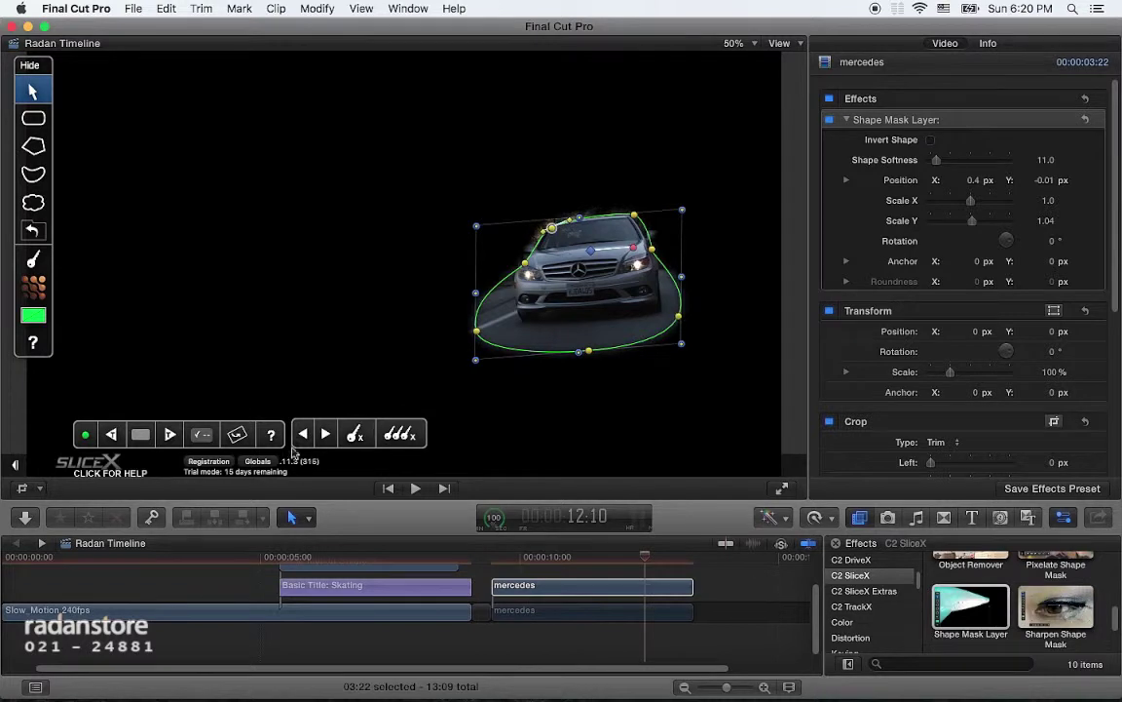
left_click(301, 434)
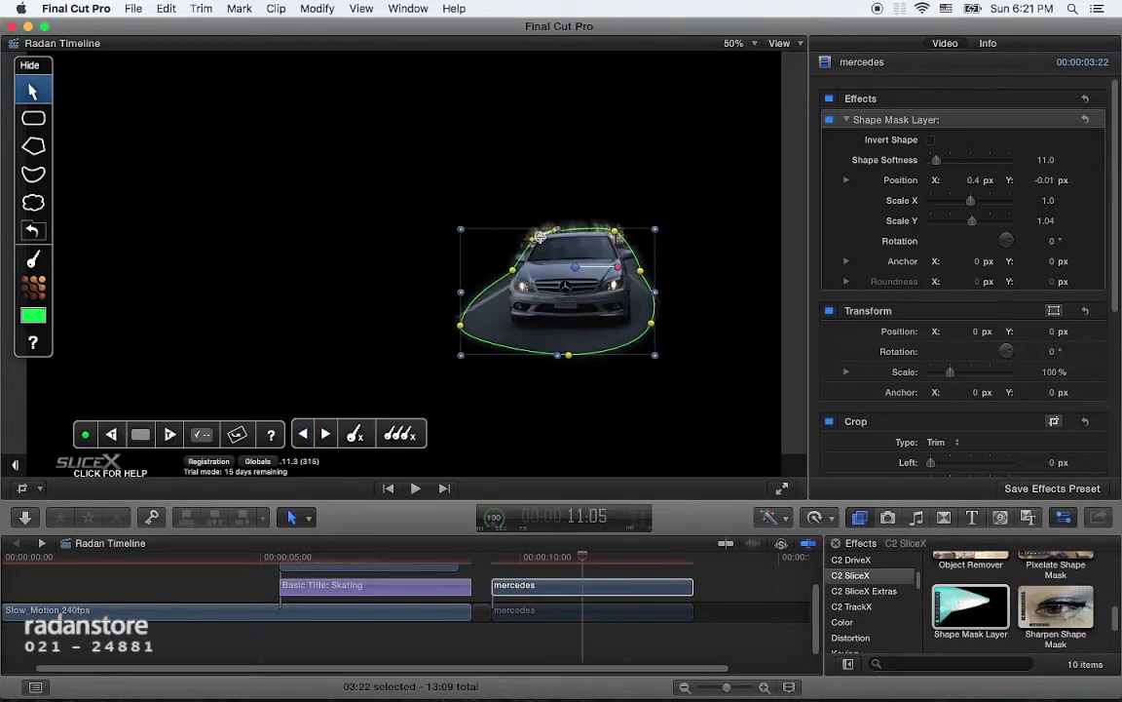
left_click(608, 233)
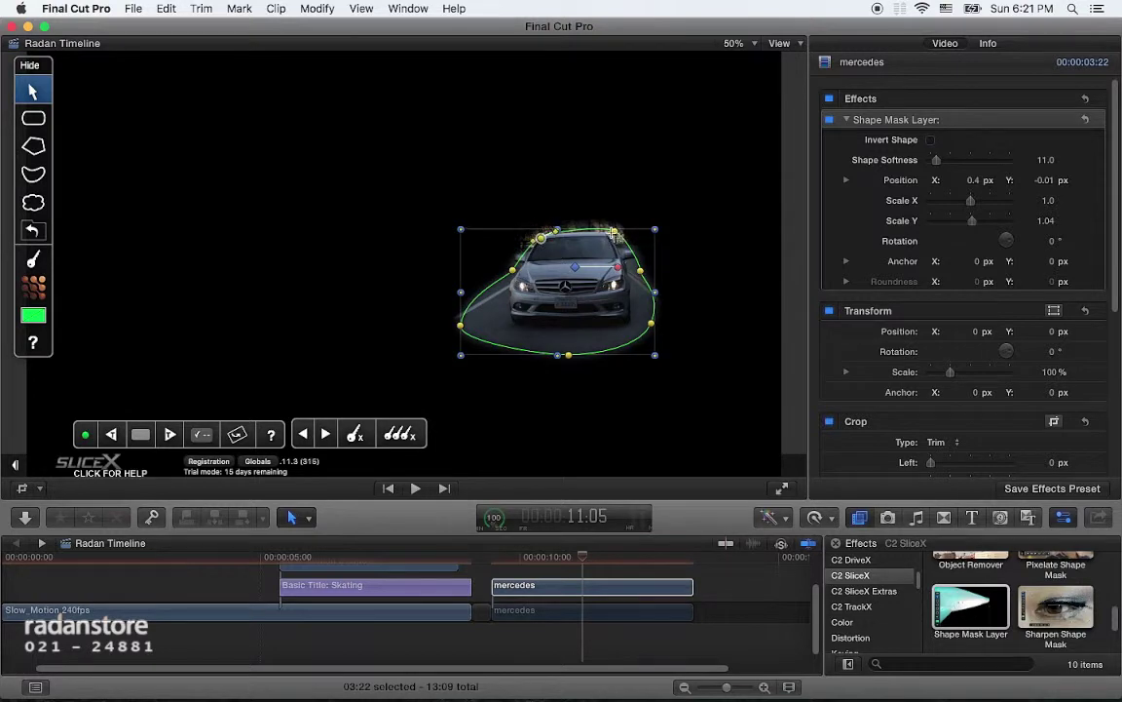
left_click(641, 273)
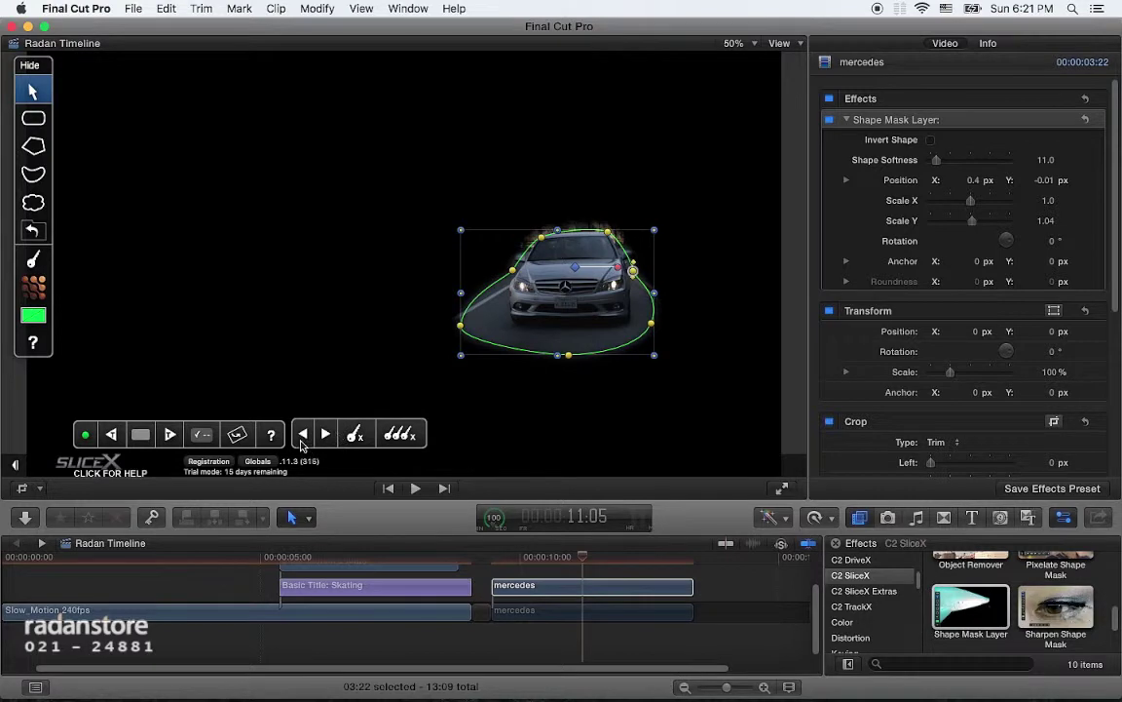
left_click(302, 441)
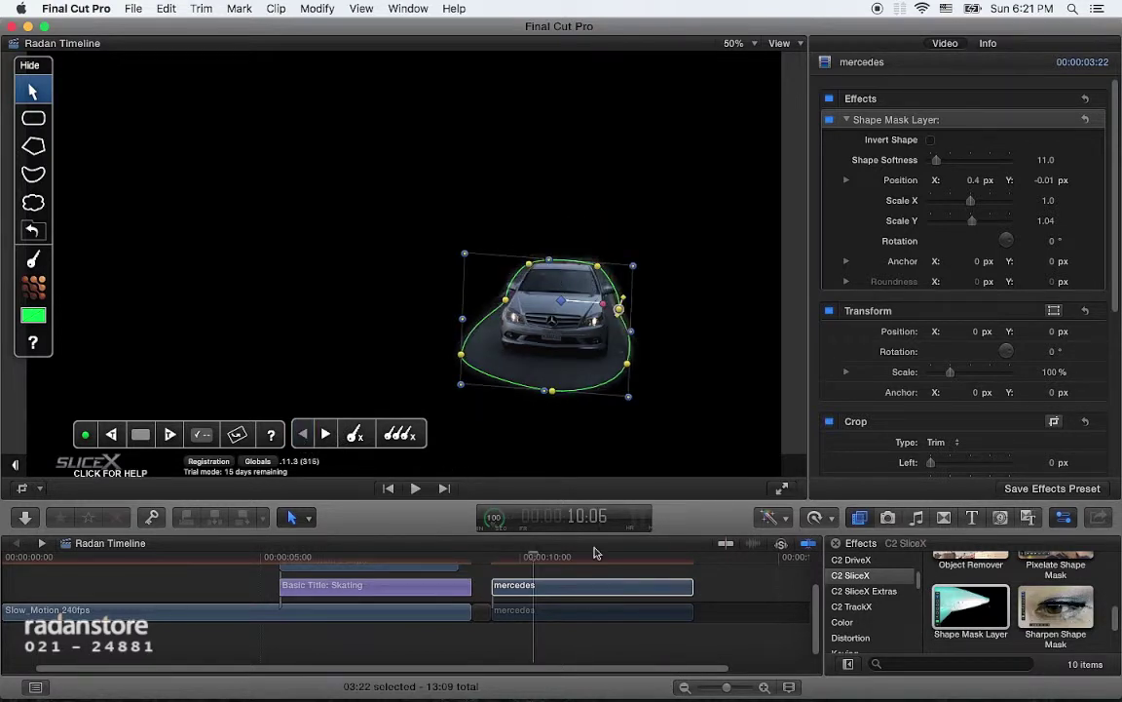
- Set Shape Softness to 14.0 and place the playhead at 10:09
left_click(1047, 163)
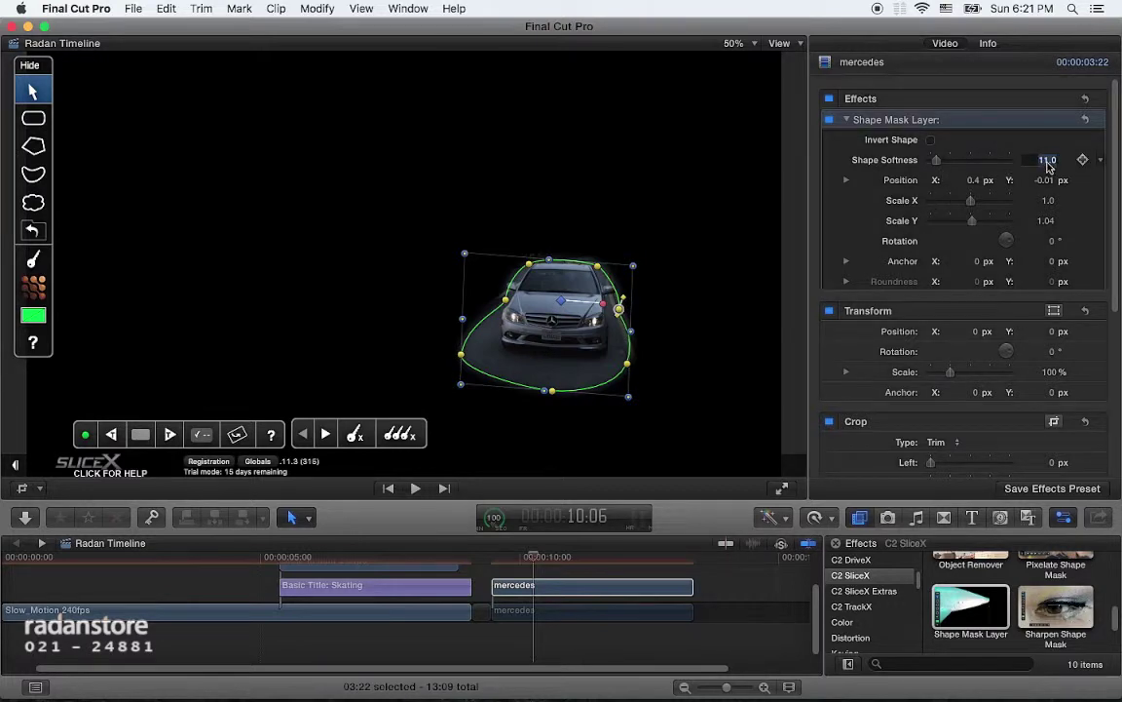
type("14")
key("Return")
left_click(538, 570)
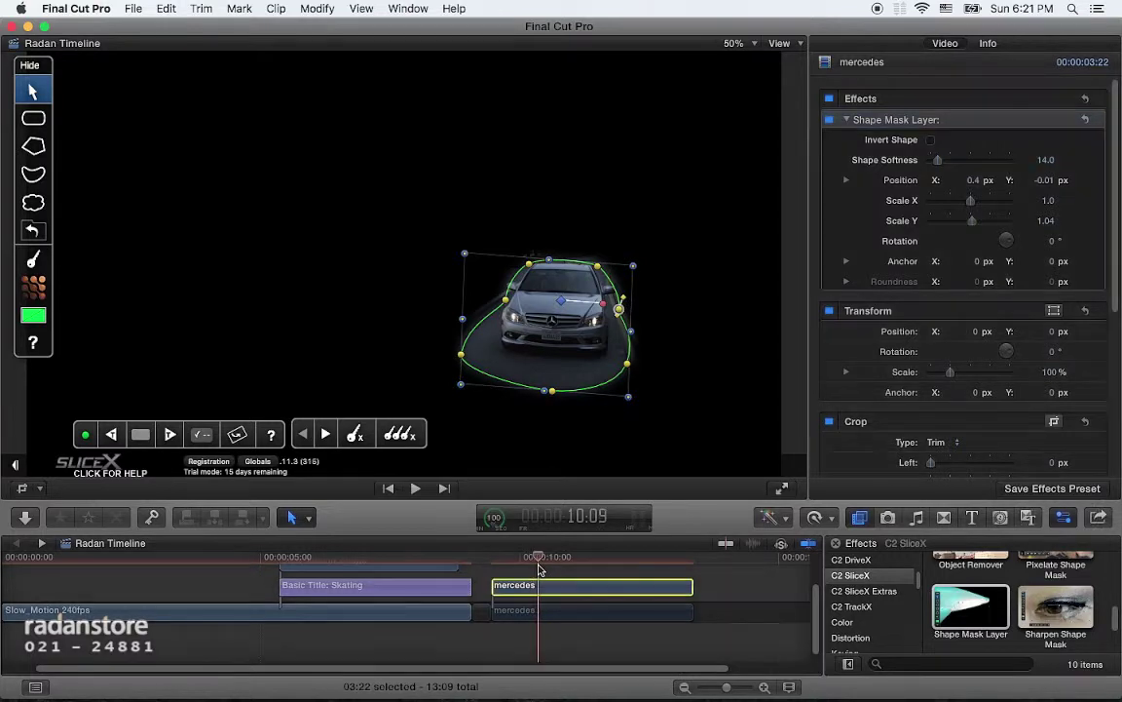
- Select the lower mercedes copy and preview the Cast look from Color > Looks on it
left_click(542, 618)
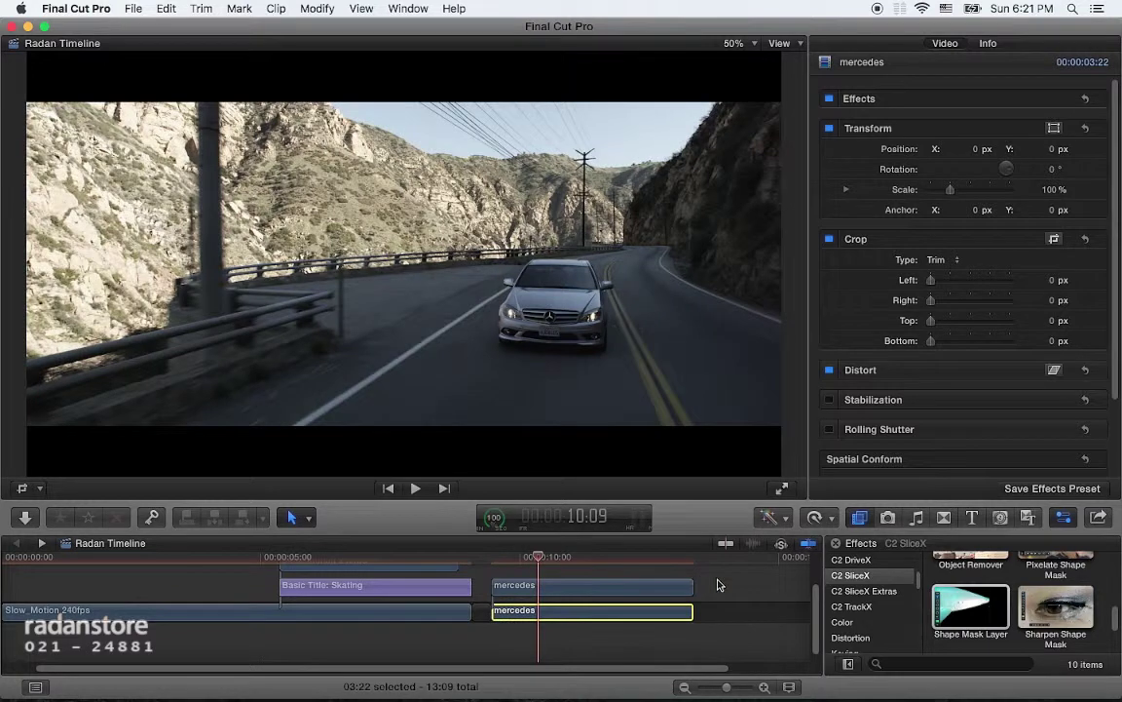
scroll(867, 599, "down", 1)
left_click(882, 616)
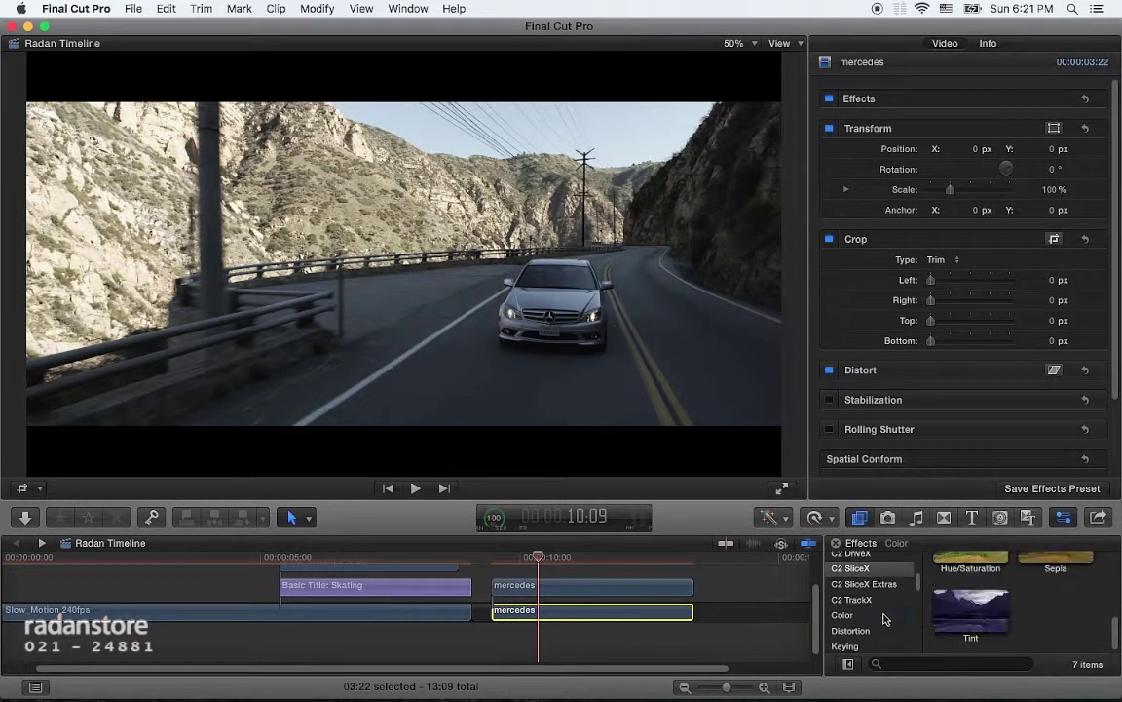
scroll(882, 616, "down", 1)
scroll(1051, 594, "up", 2)
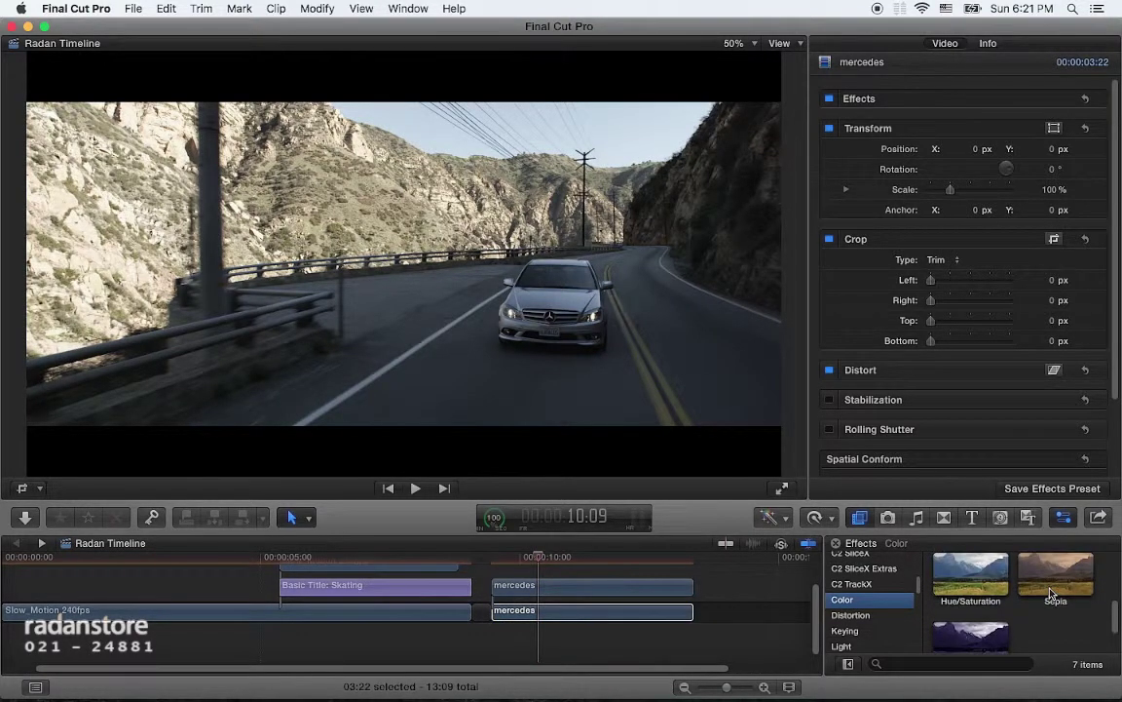
scroll(1052, 593, "up", 3)
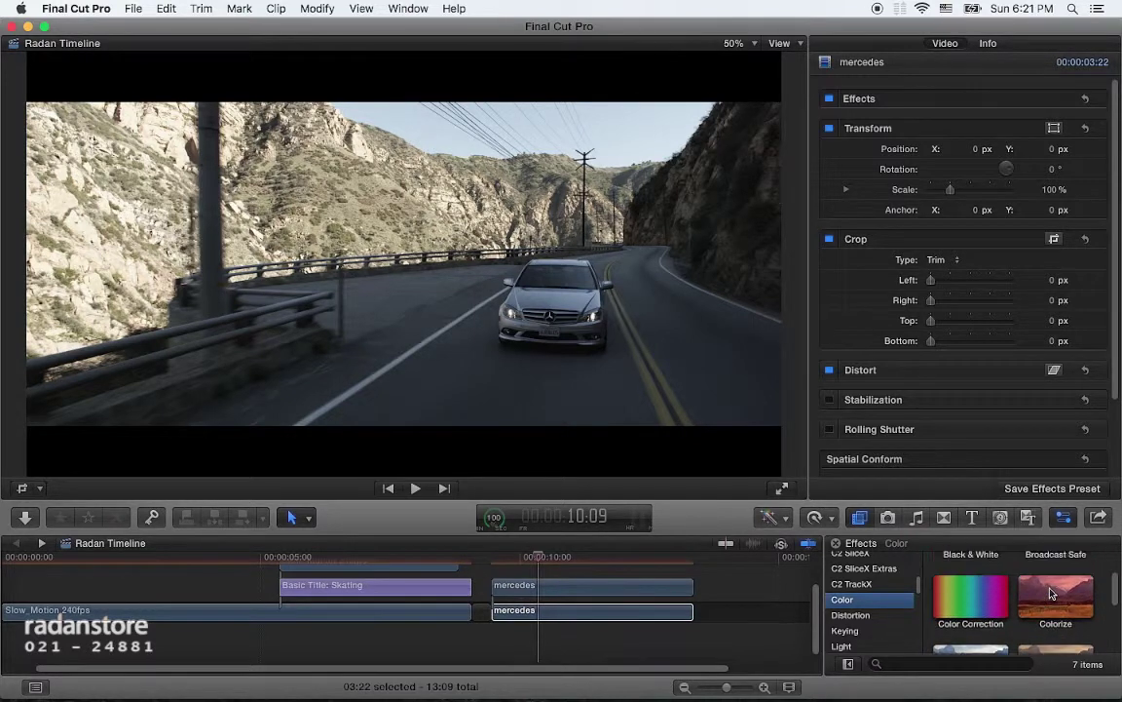
scroll(882, 615, "down", 2)
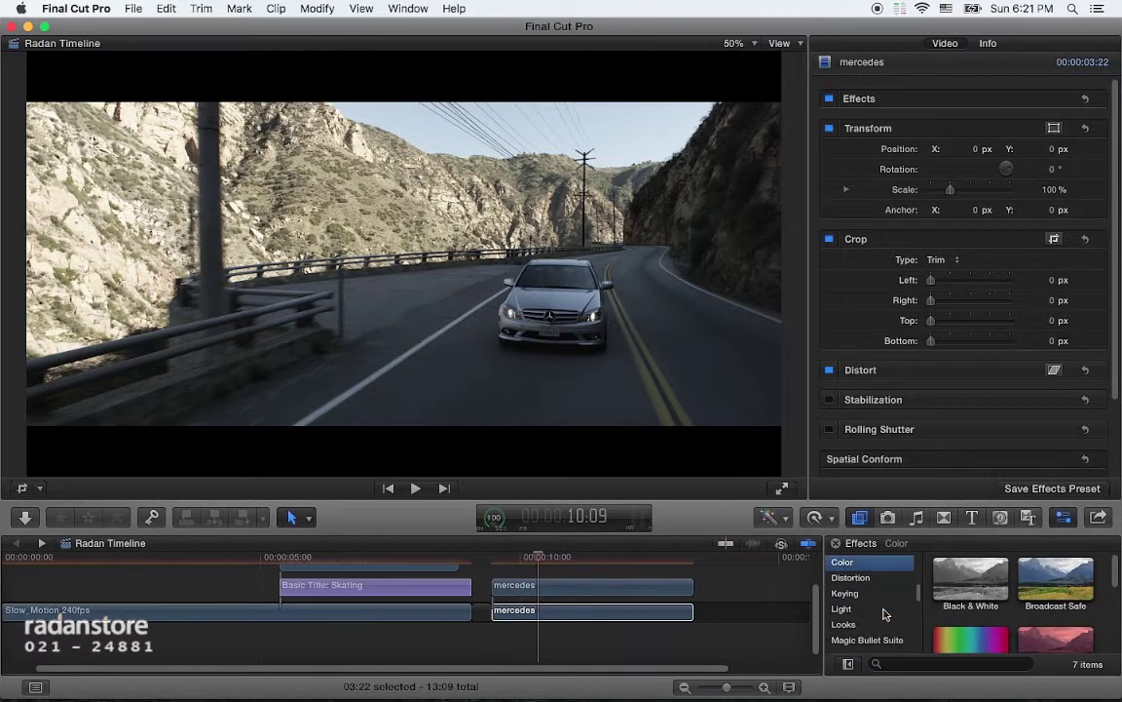
left_click(867, 625)
scroll(975, 614, "down", 1)
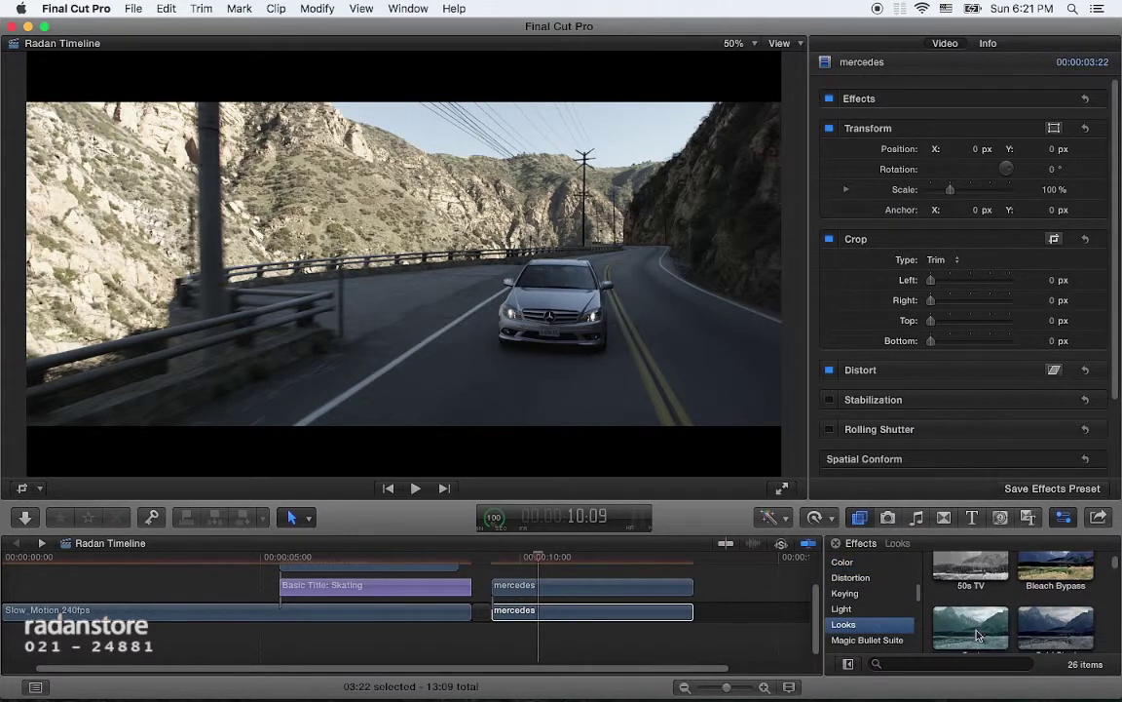
scroll(1014, 623, "down", 1)
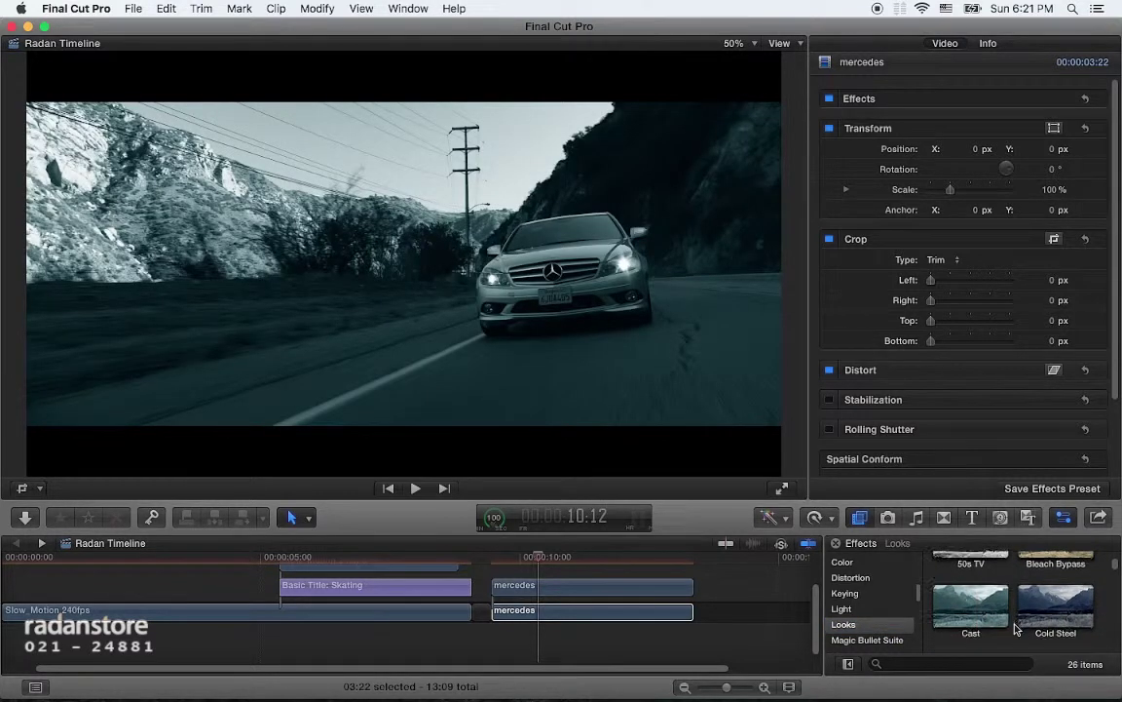
scroll(1003, 624, "down", 1)
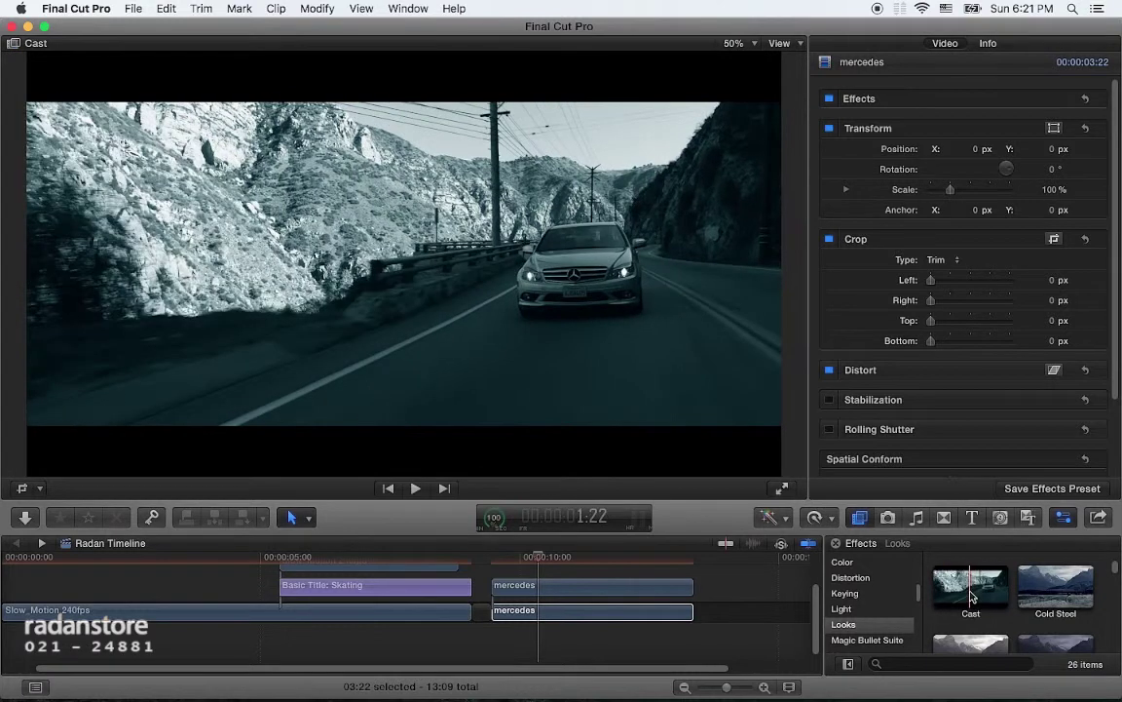
left_click(971, 595)
- Apply the Cast look to the lower mercedes clip and darken its Midtones colour to a deeper teal
left_click_drag(596, 615, 596, 617)
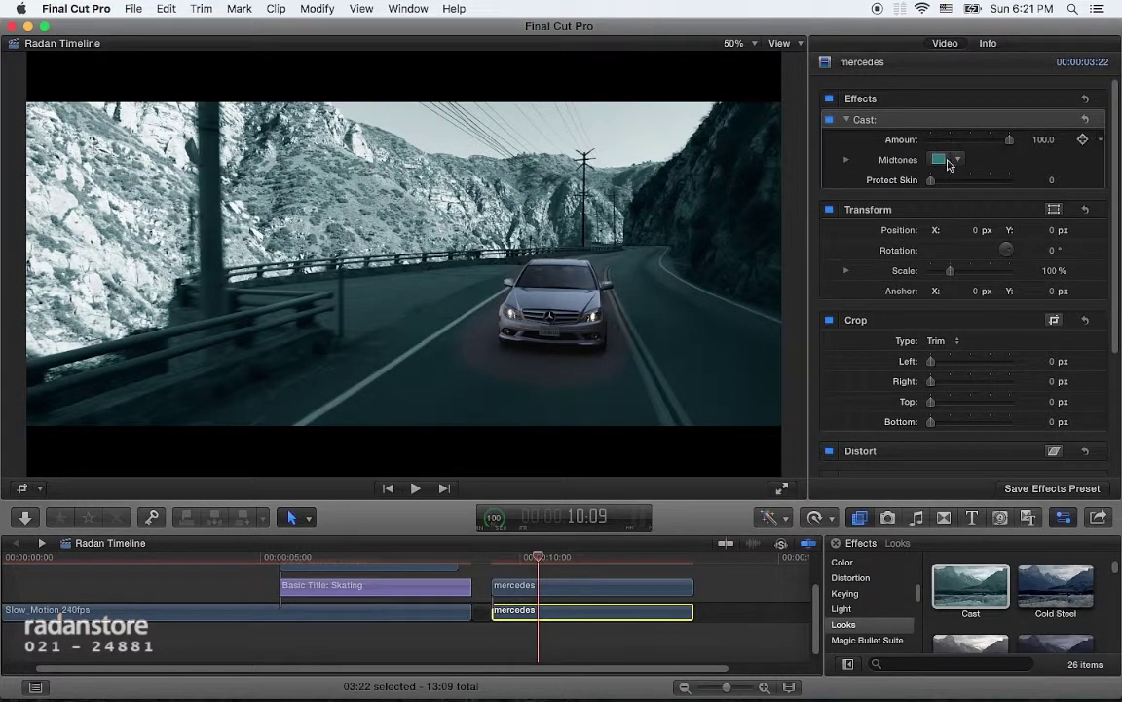
left_click(939, 159)
mouse_move(376, 447)
left_mouse_down()
mouse_move(394, 447)
mouse_move(382, 448)
left_mouse_up()
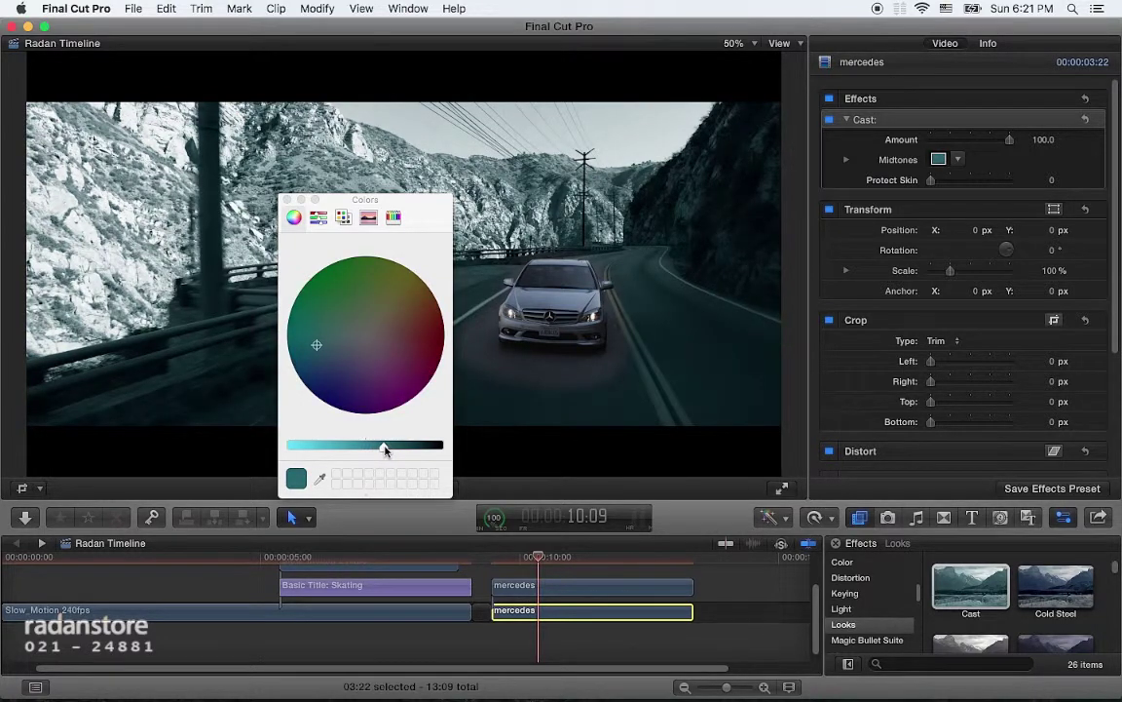
left_click(287, 198)
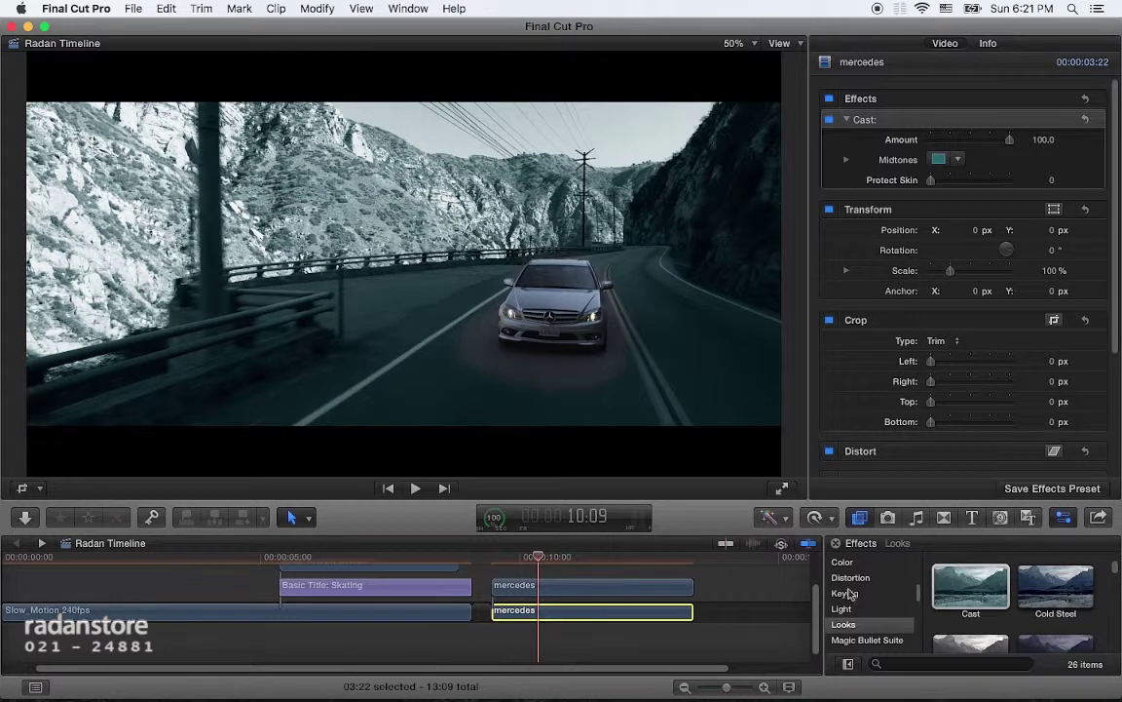
scroll(866, 575, "up", 1)
scroll(867, 575, "up", 3)
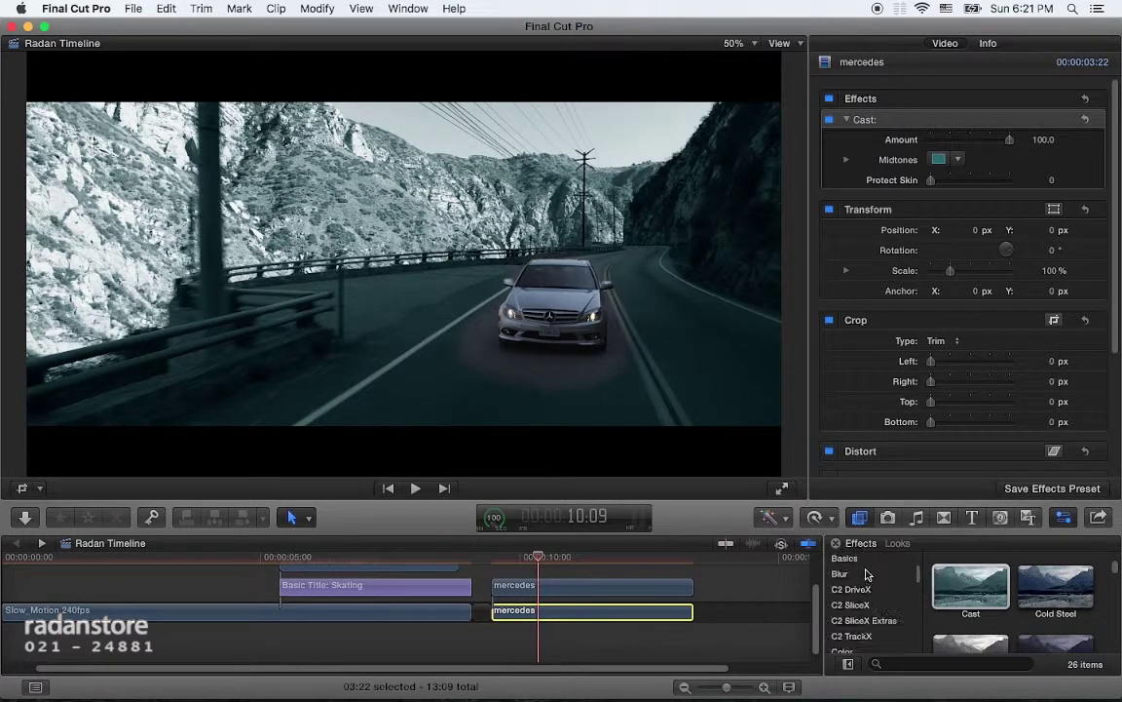
- Add a Gaussian blur to the background copy and raise its Cast Amount to 100
left_click(866, 574)
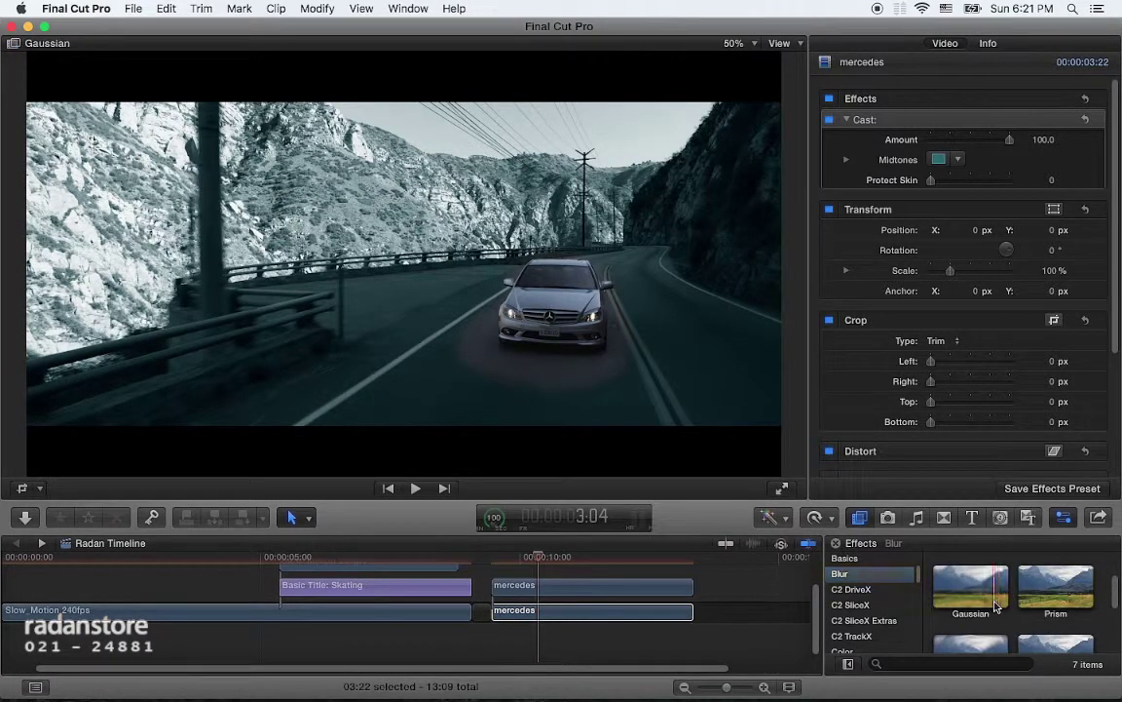
left_click_drag(995, 606, 629, 617)
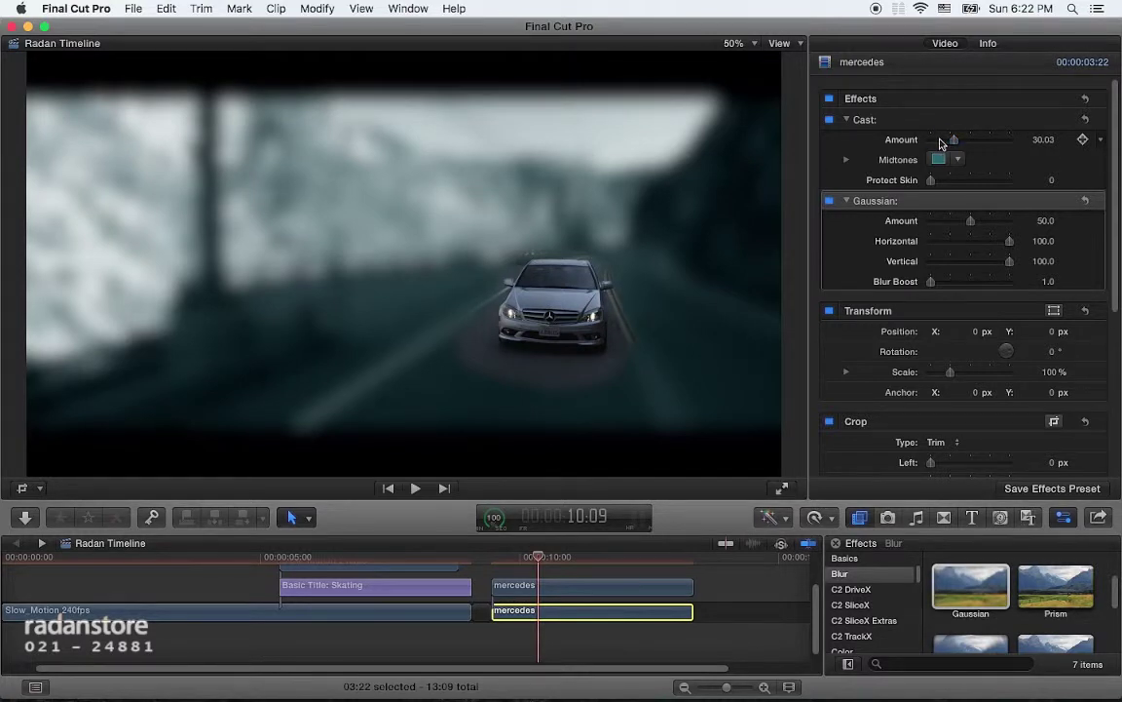
left_click(940, 139)
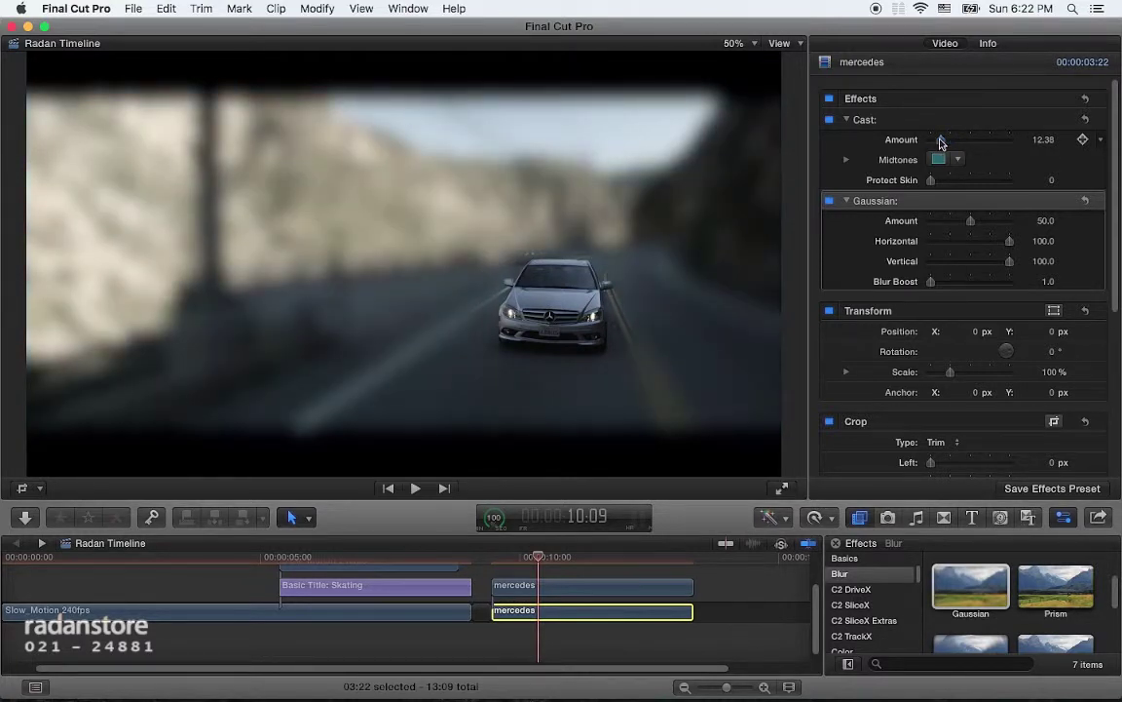
left_click_drag(944, 143, 944, 140)
left_click_drag(943, 139, 1121, 163)
- Set the Gaussian blur Amount to 5
left_click(934, 222)
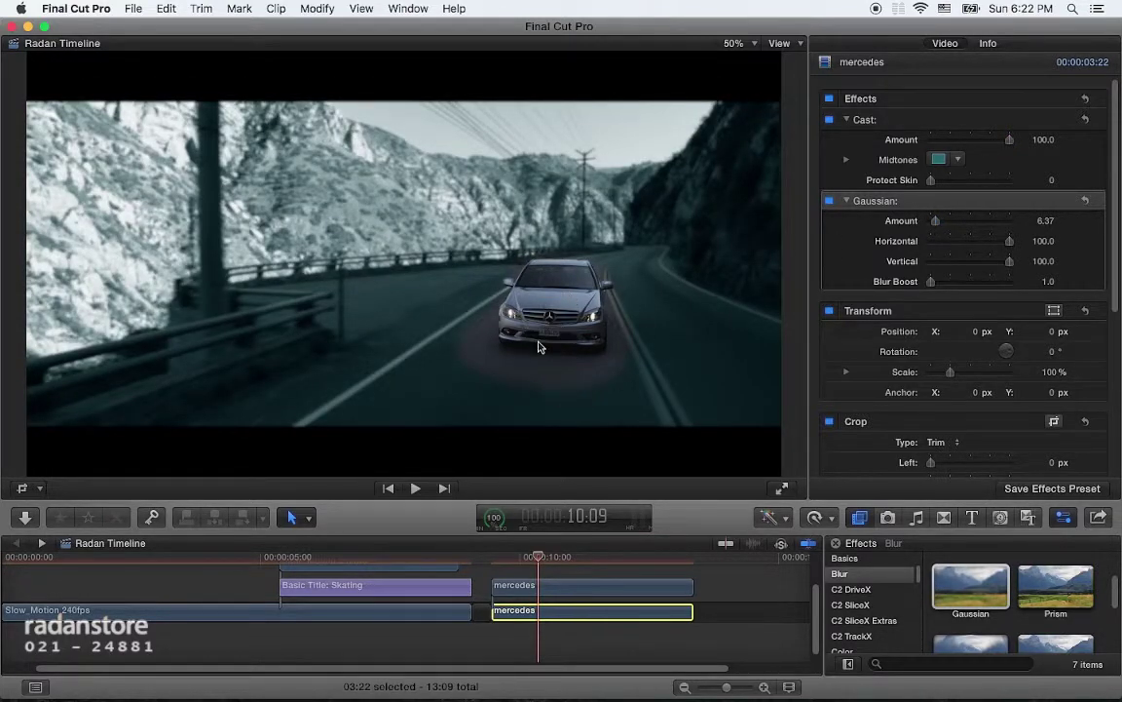
left_click(1044, 221)
type("5")
key("Return")
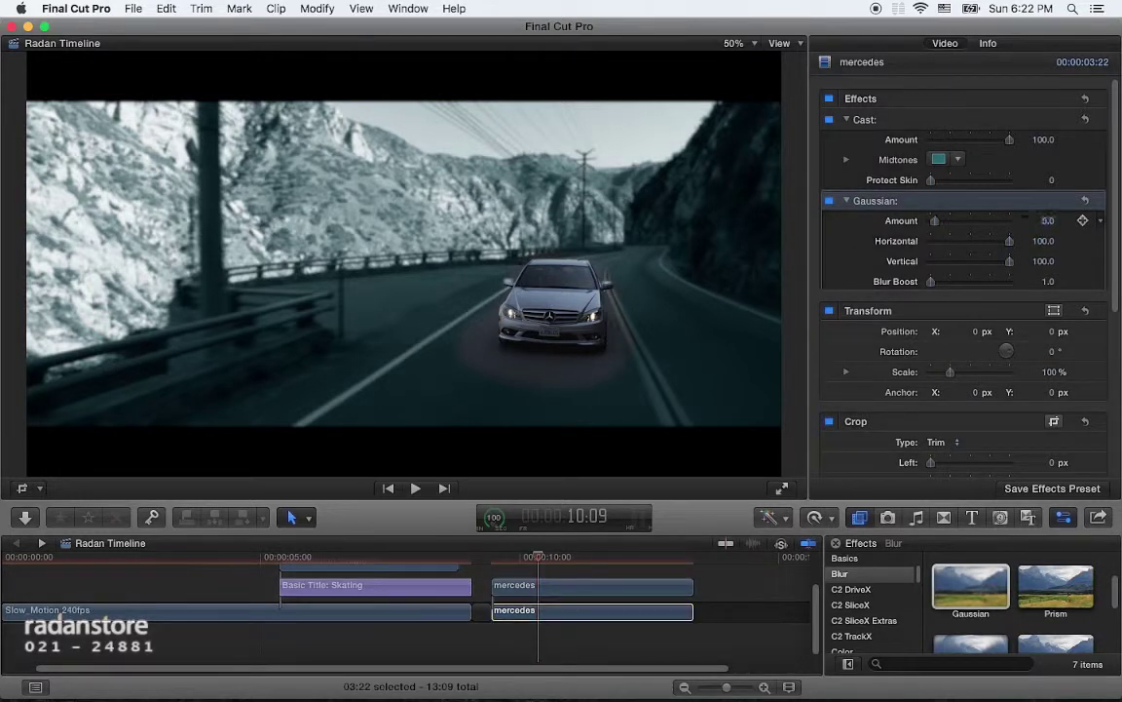
- On the upper mercedes clip, set the Shape Mask Layer's Shape Softness to 25
left_click(563, 587)
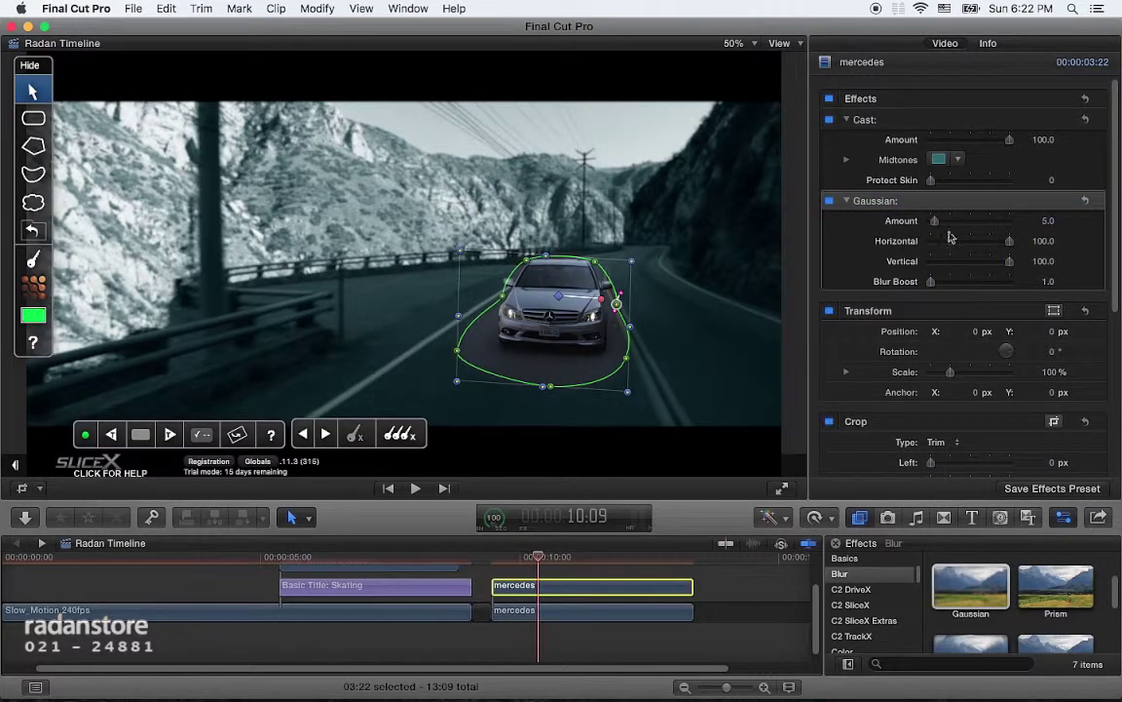
left_click_drag(1043, 161, 1050, 167)
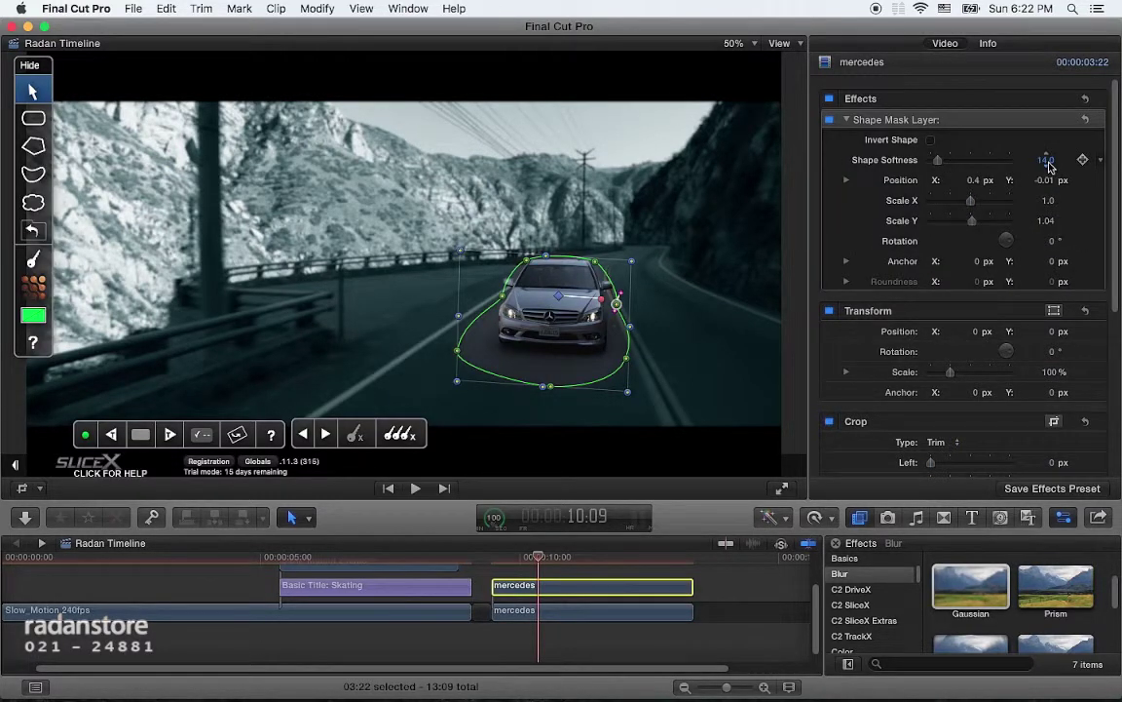
left_click(1048, 161)
type("20")
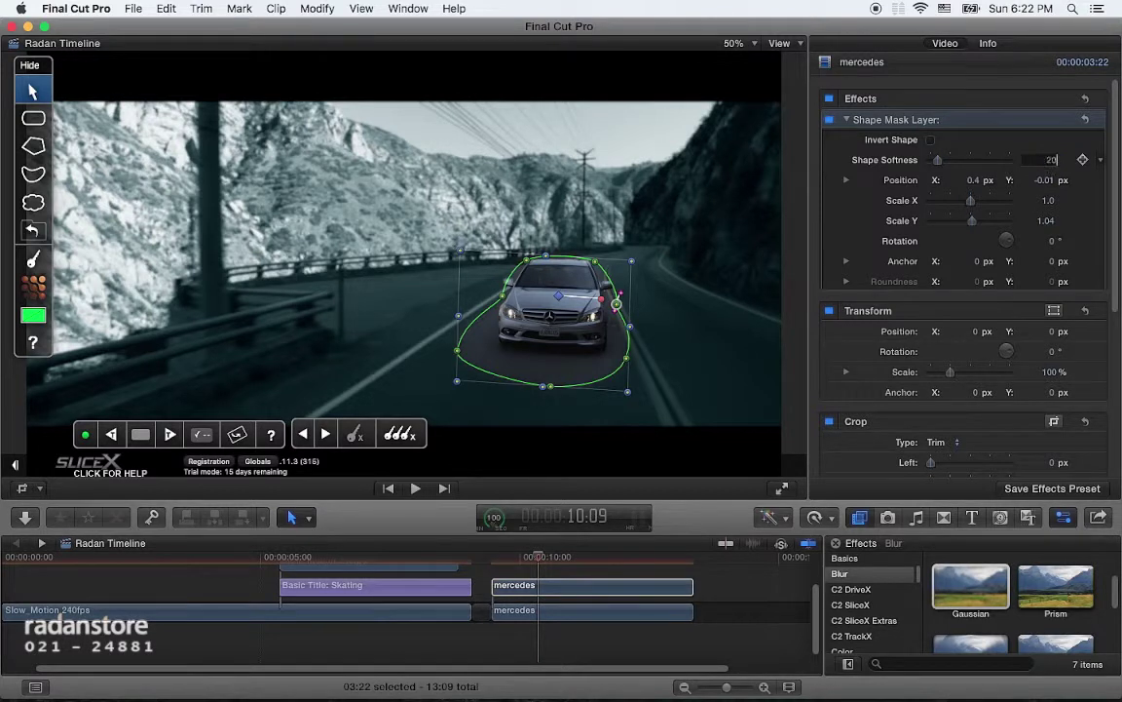
key("Return")
left_click(1045, 159)
type("2")
key("Return")
- Deselect the clip to hide the mask overlay, then select the lower mercedes background clip
left_click(531, 586)
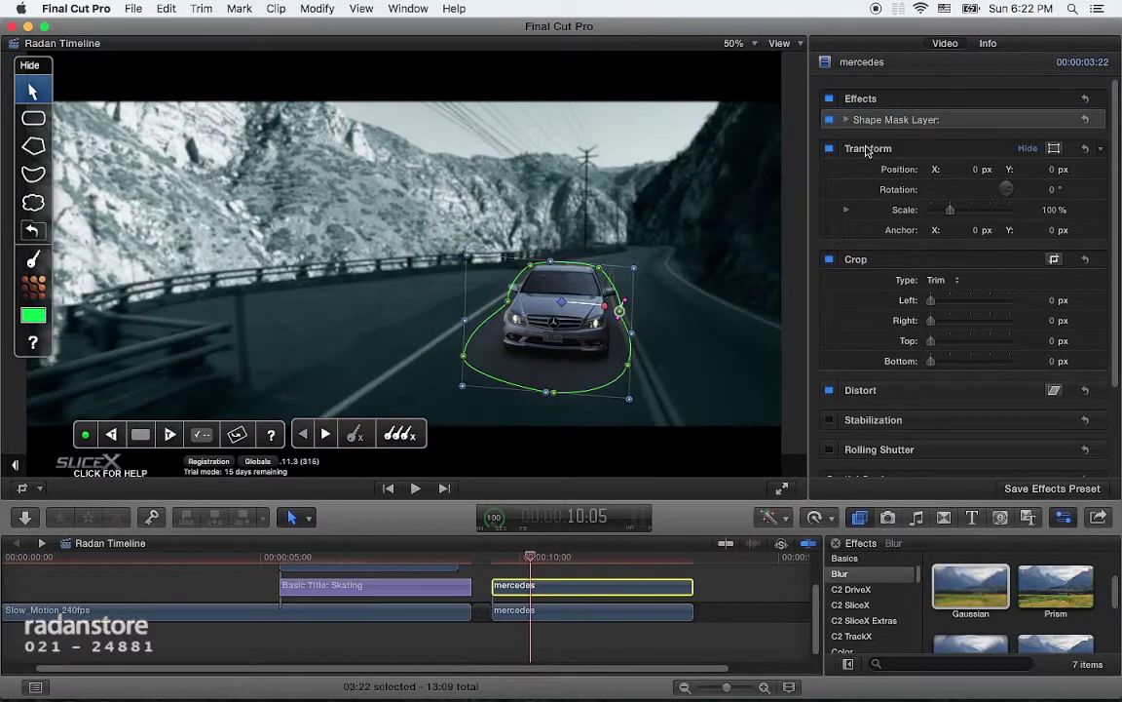
key("shift+super+a")
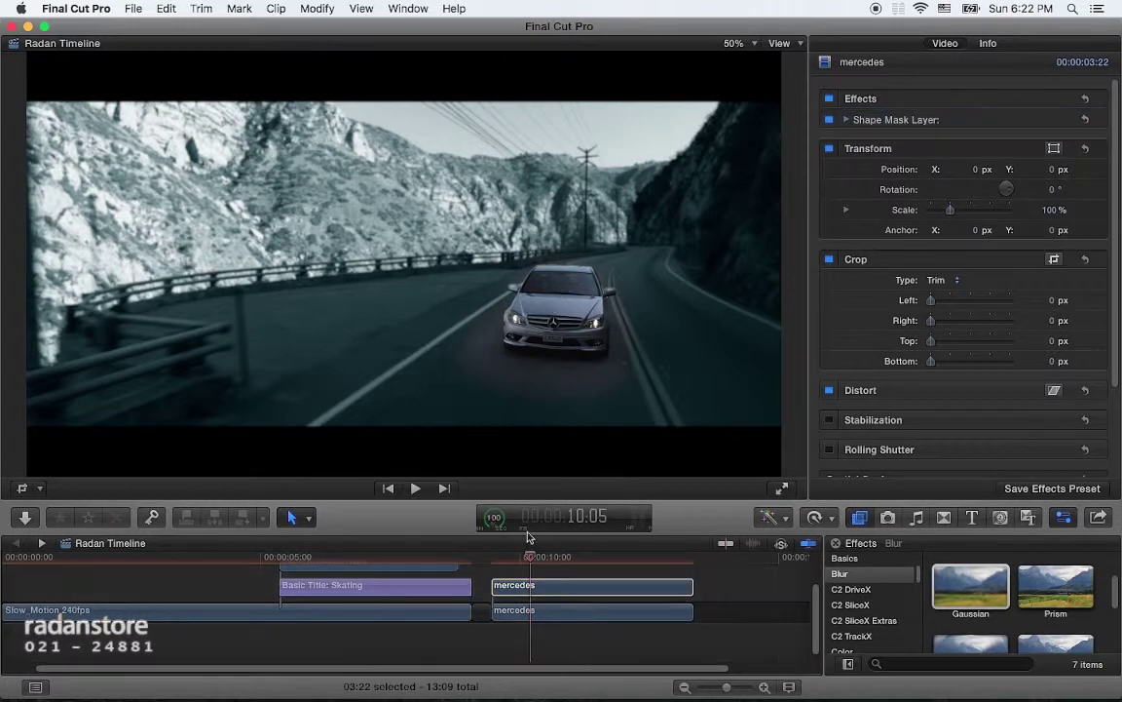
left_click(544, 586)
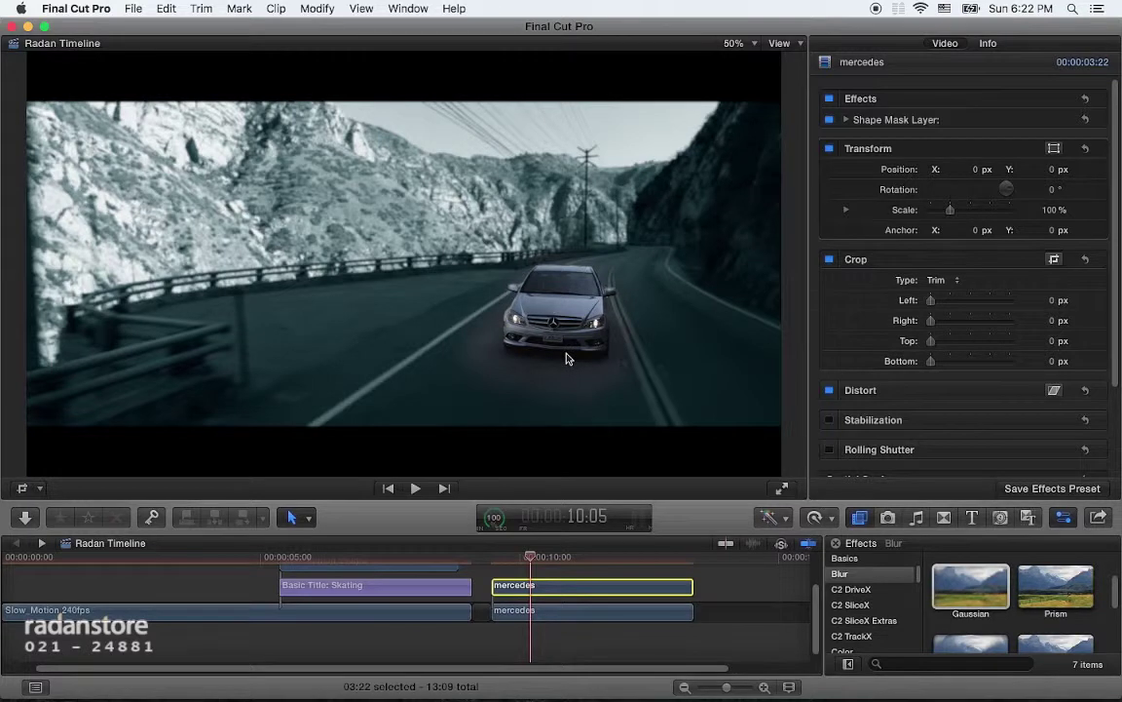
left_click(572, 618)
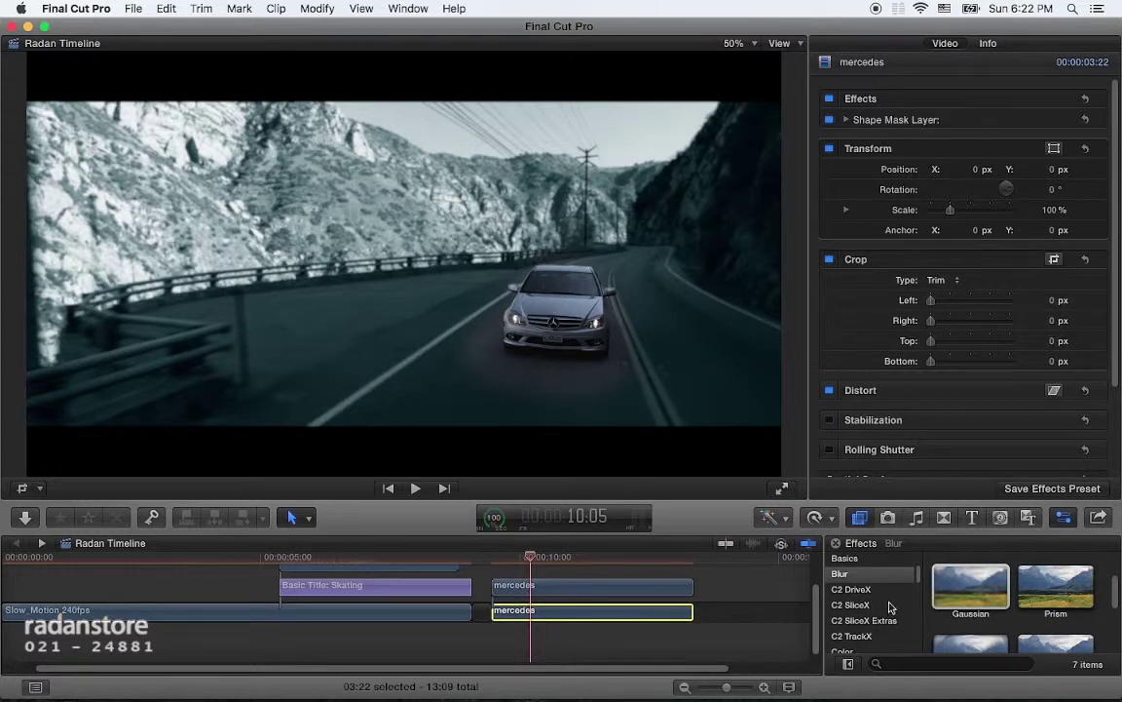
- Apply Color Correction from the Color effects category to the lower mercedes clip
scroll(872, 614, "down", 2)
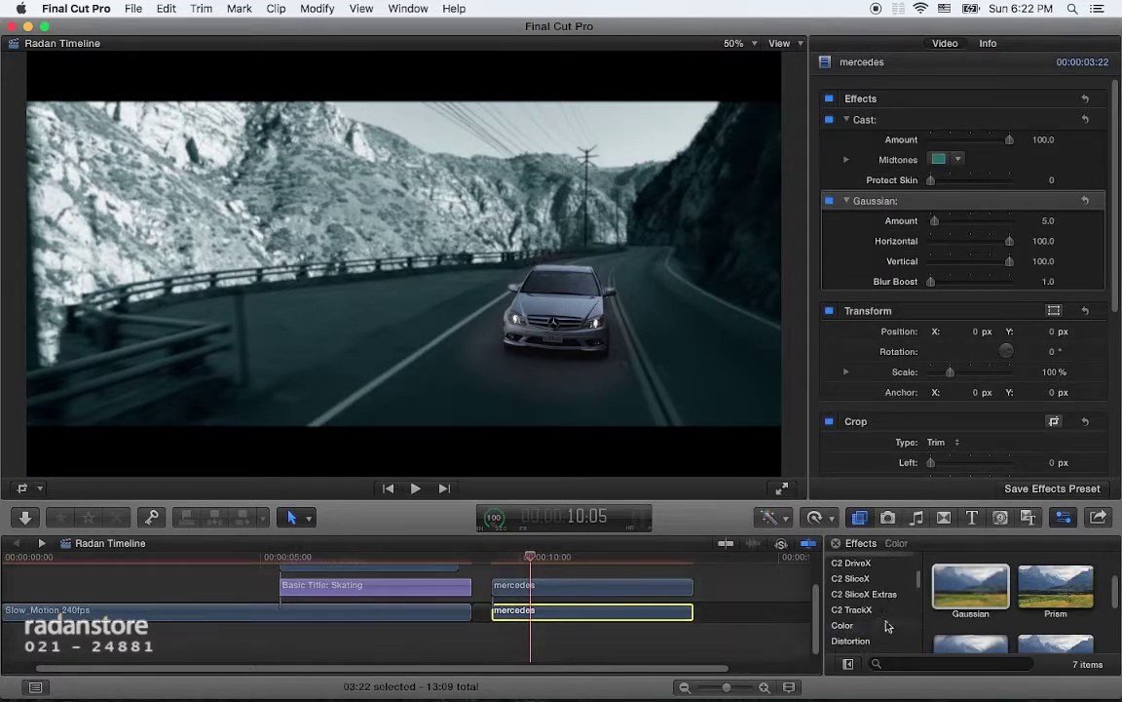
left_click(844, 625)
left_click_drag(971, 589, 595, 615)
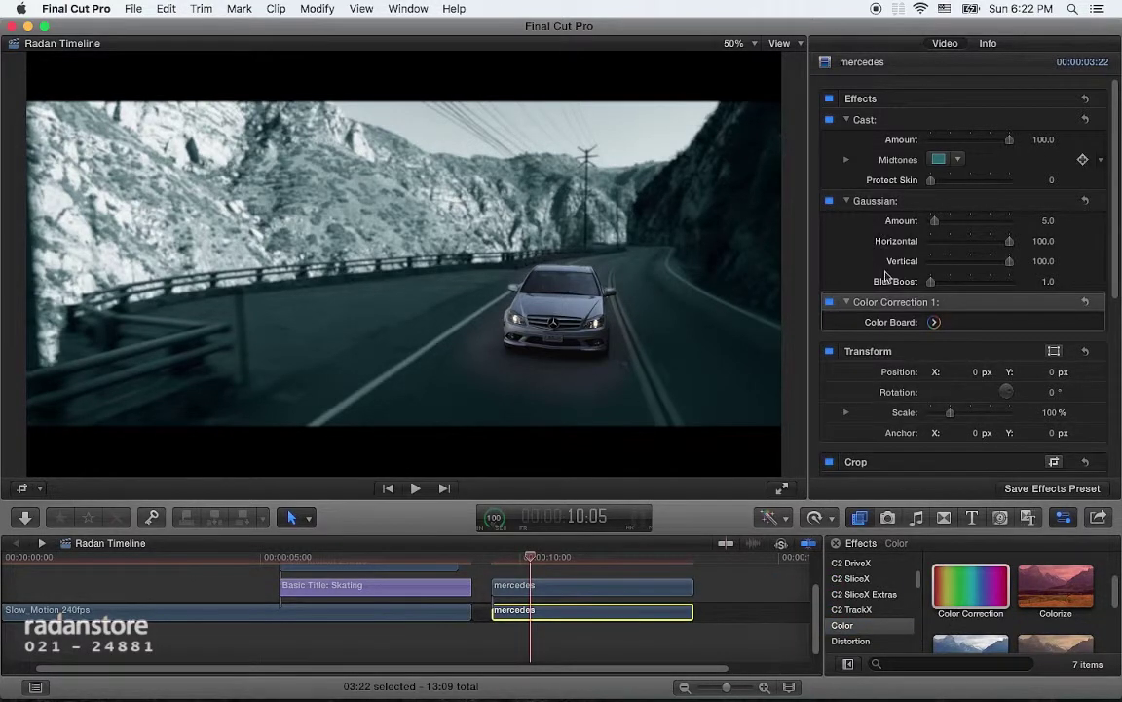
- Lower the background's exposure to Midtones -13% and Highlights -24% on the Color Board
left_click(933, 322)
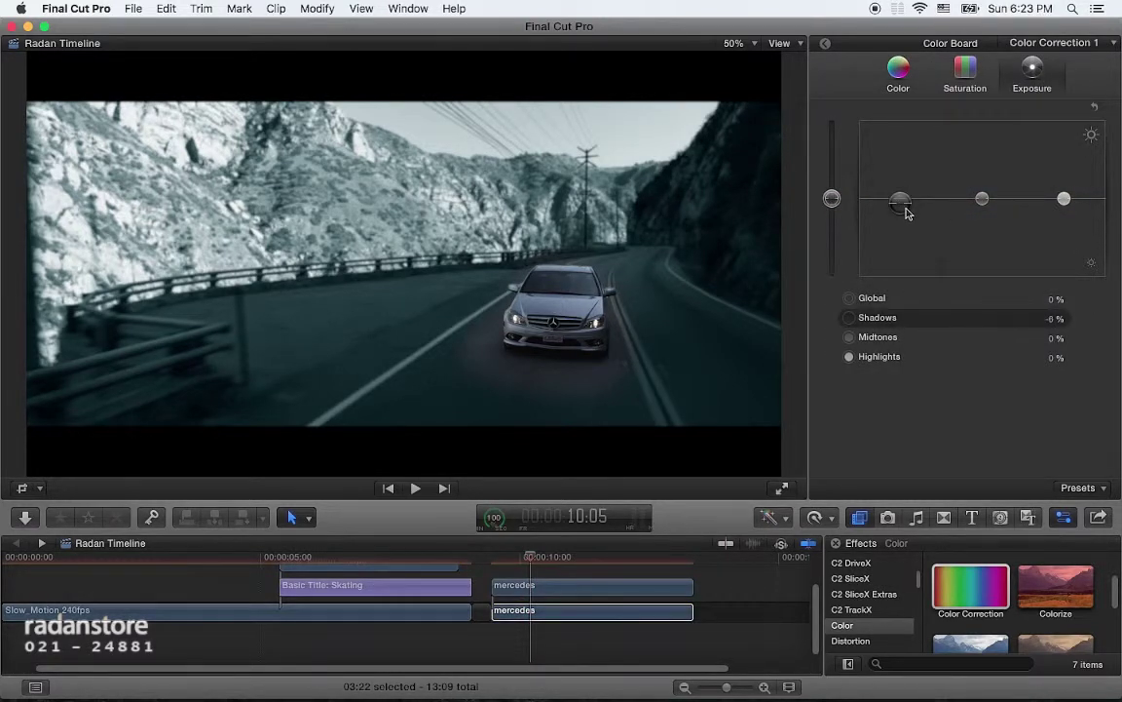
left_click_drag(902, 200, 903, 210)
key("super+z")
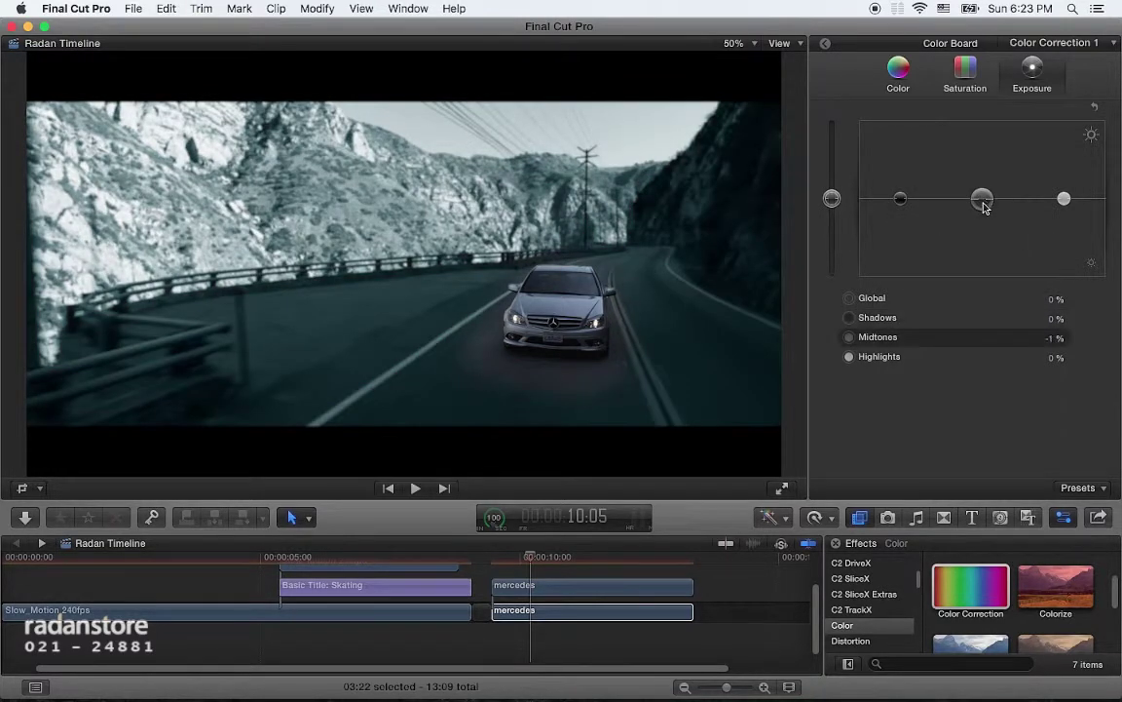
left_click_drag(984, 201, 984, 212)
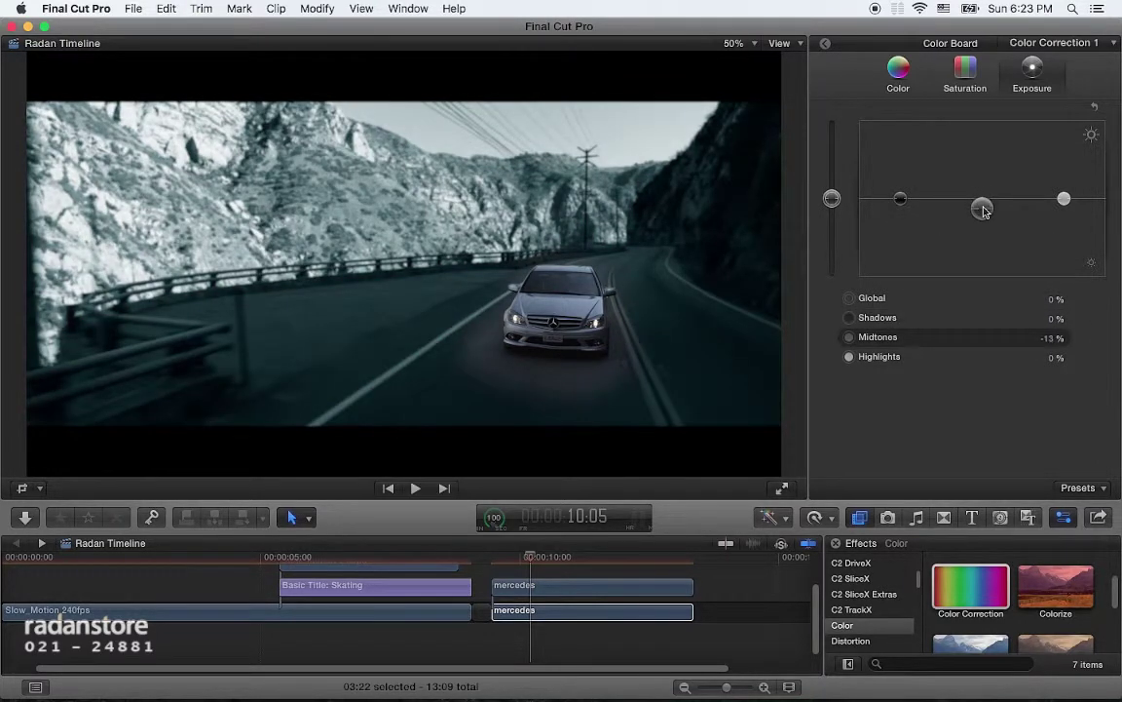
left_click_drag(1064, 199, 1066, 220)
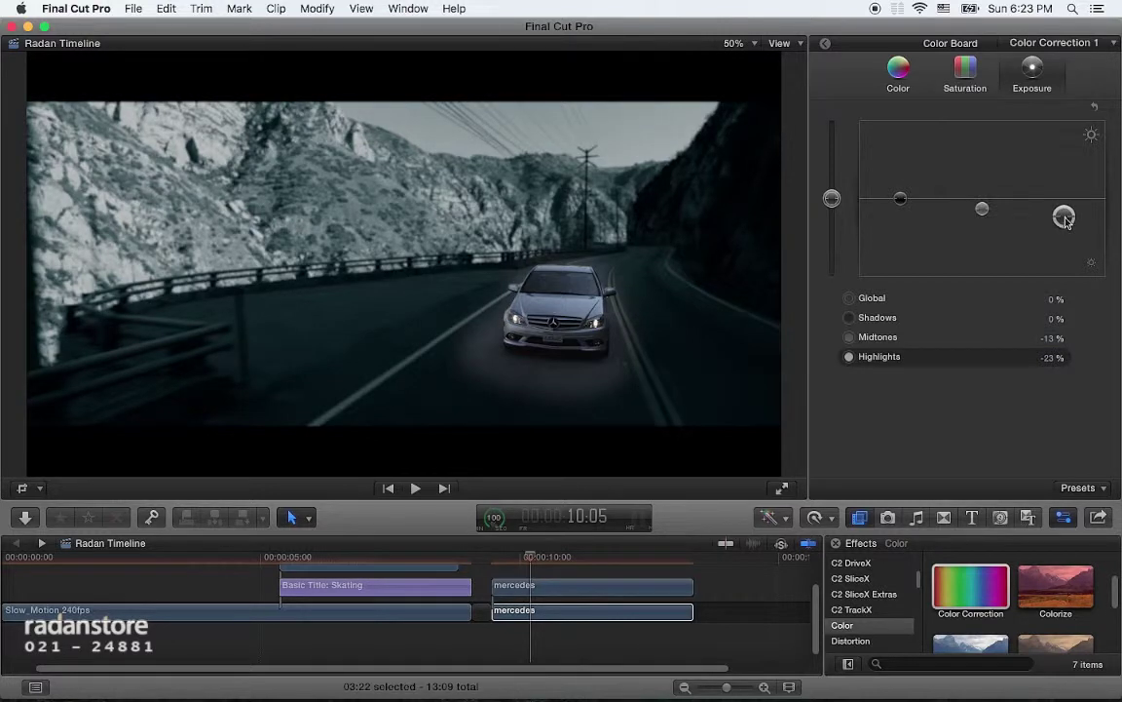
left_click(585, 594)
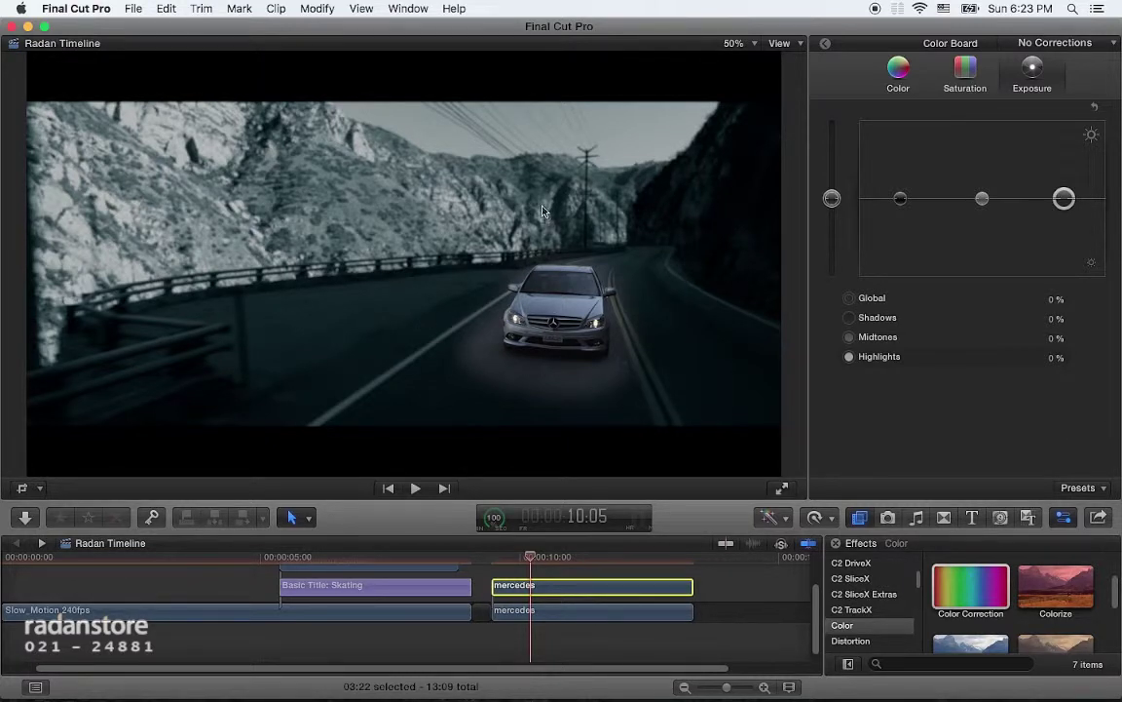
- Expand the car clip's Shape Mask Layer, undo a trial mask stretch, then add Color Correction to it
key("super+4")
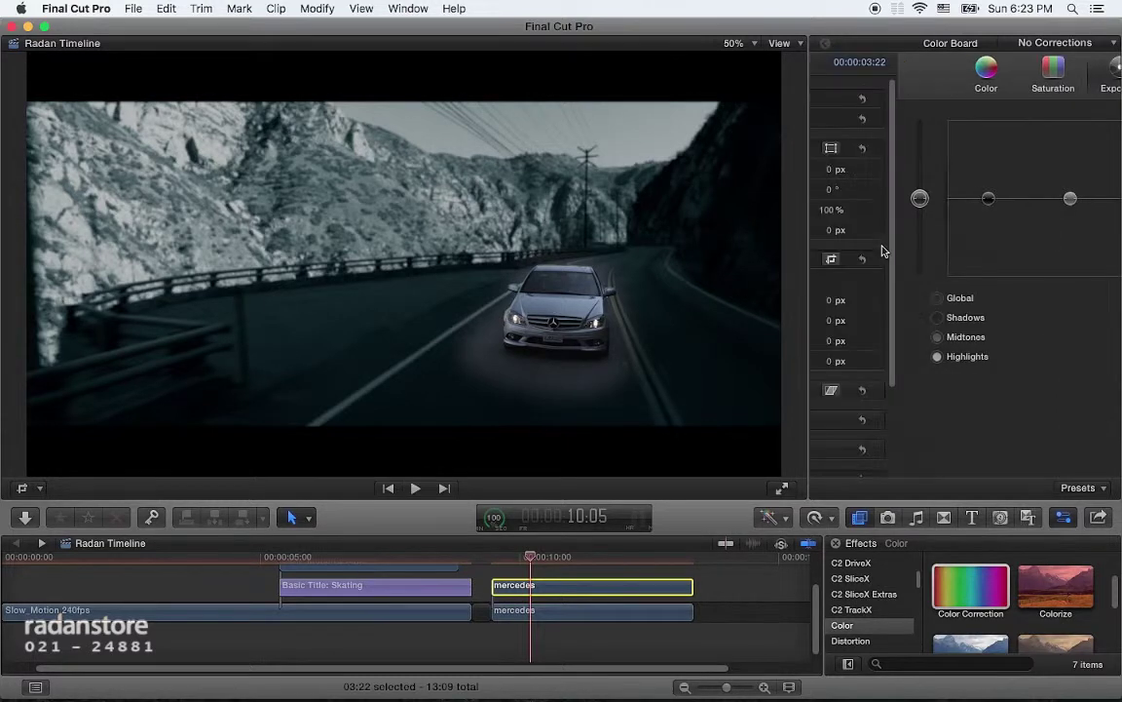
left_click(877, 136)
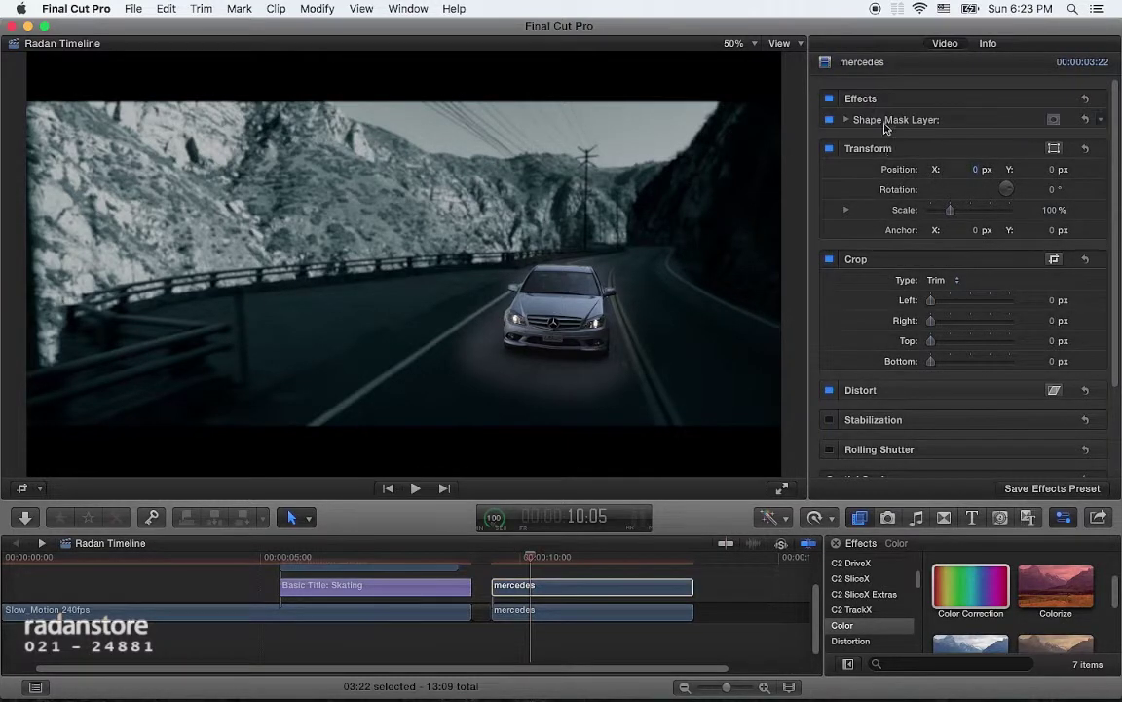
left_click(885, 124)
left_click(845, 119)
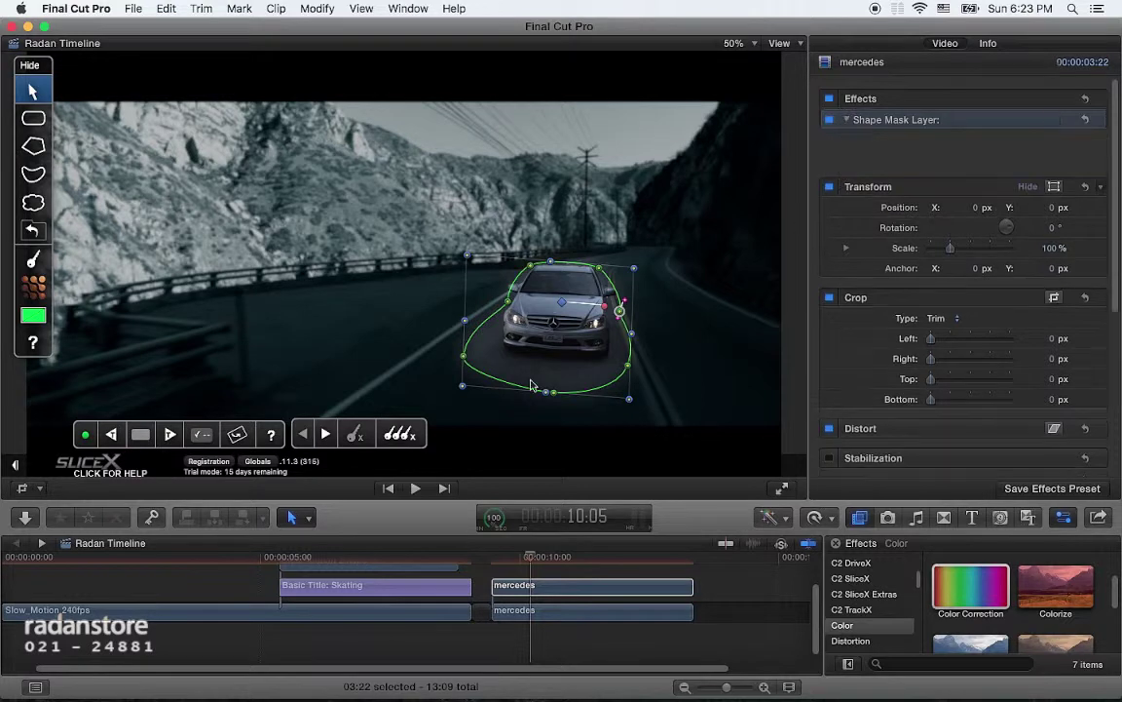
left_click(466, 360)
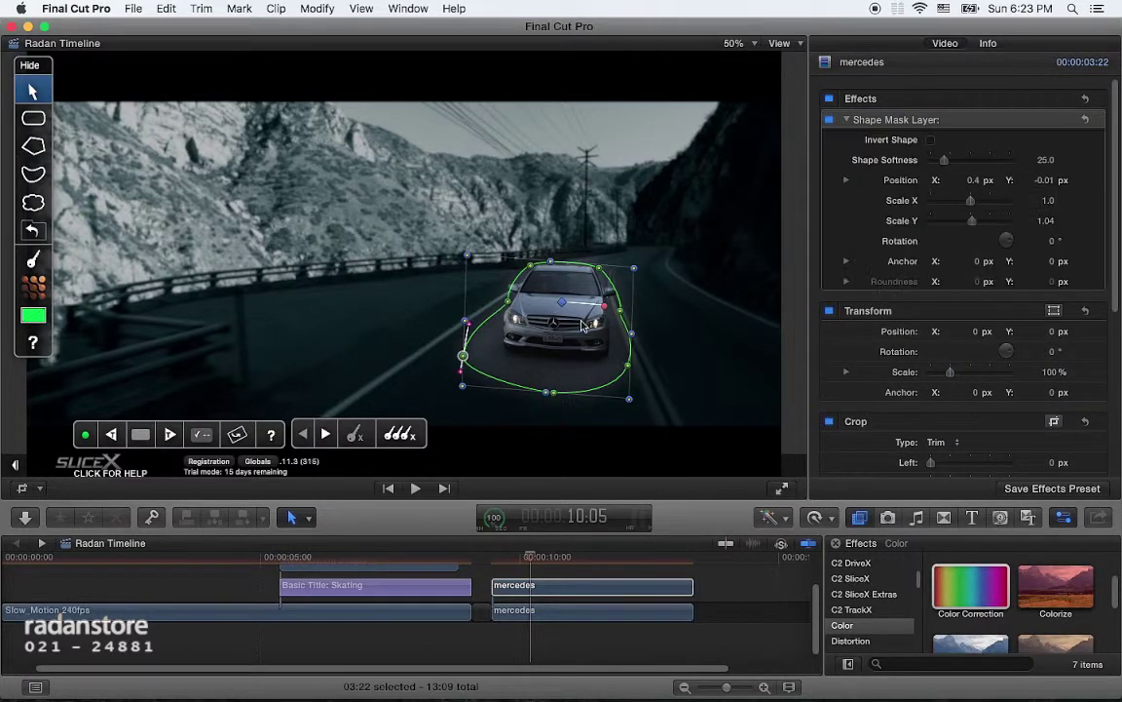
left_click_drag(548, 396, 537, 418)
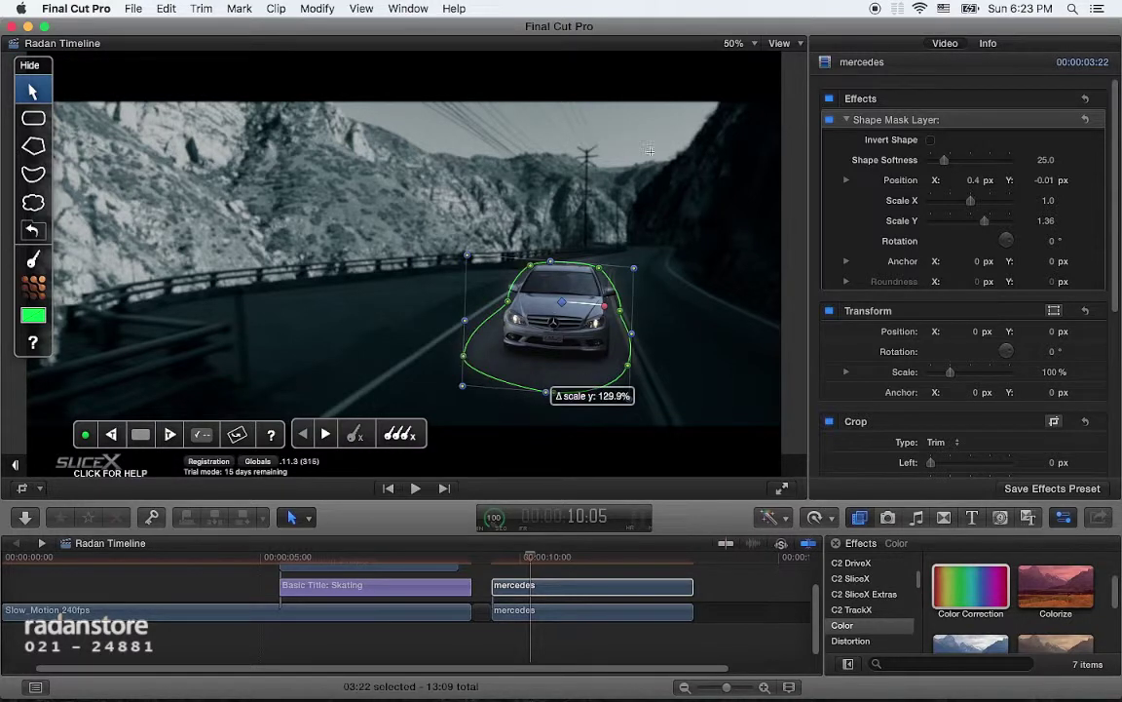
key("super+z")
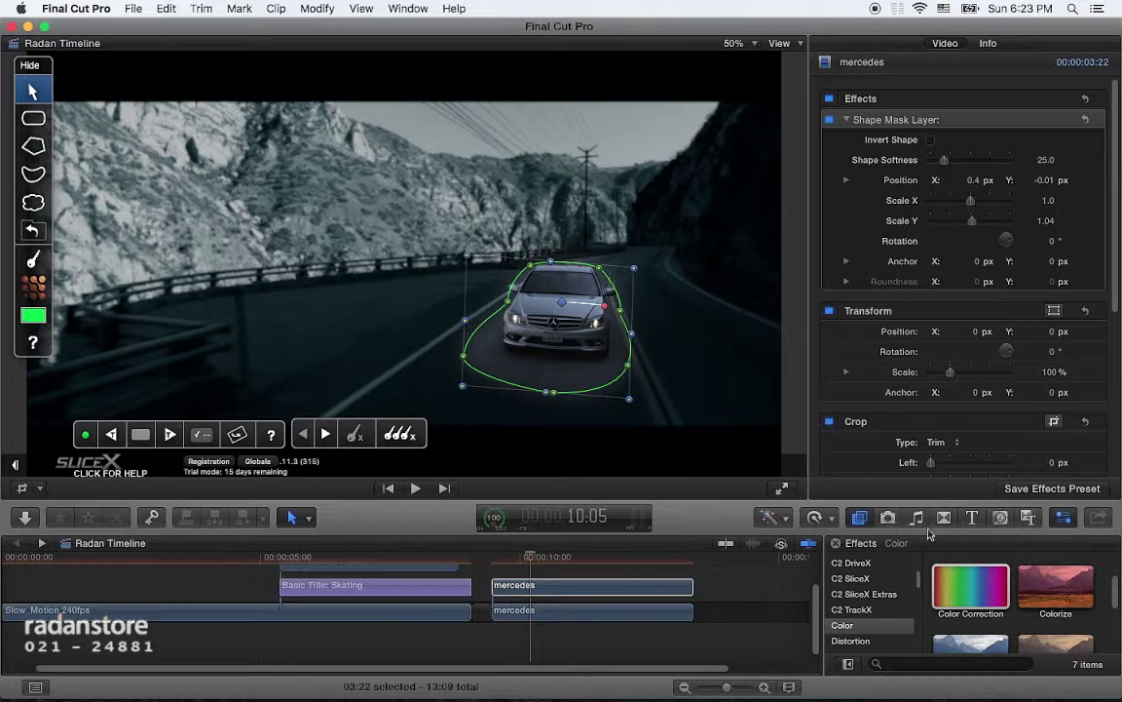
left_click_drag(987, 593, 577, 590)
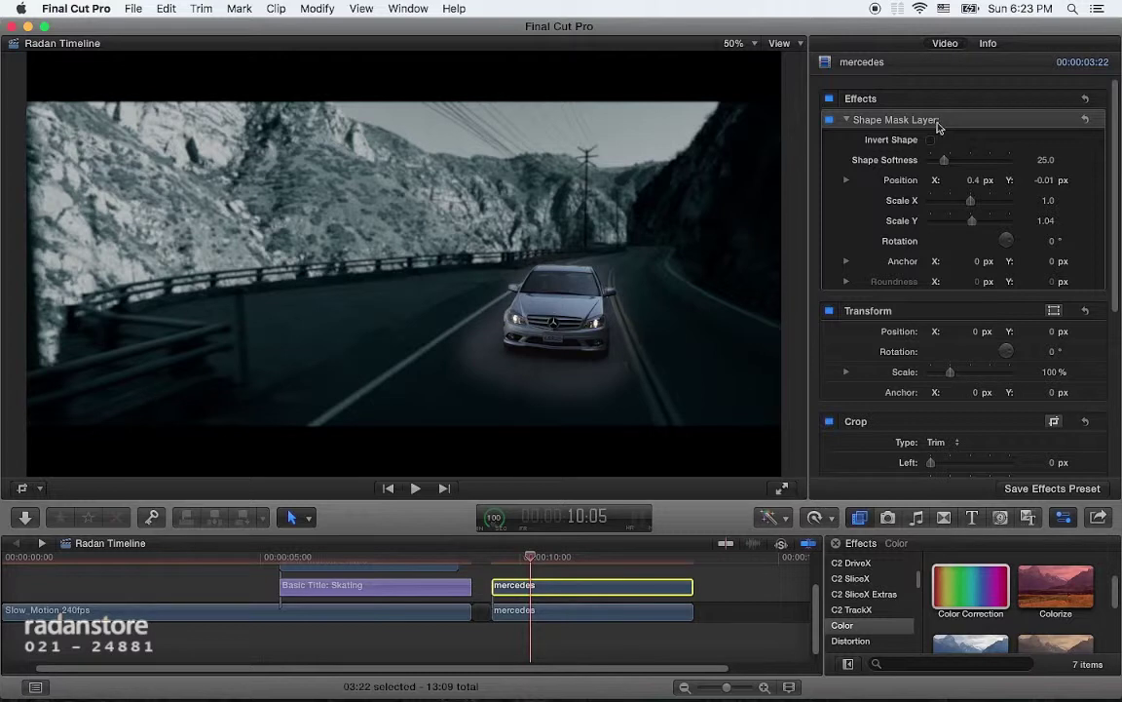
- Slightly darken the masked car's shadows and brighten its midtones in the exposure board
left_click(845, 119)
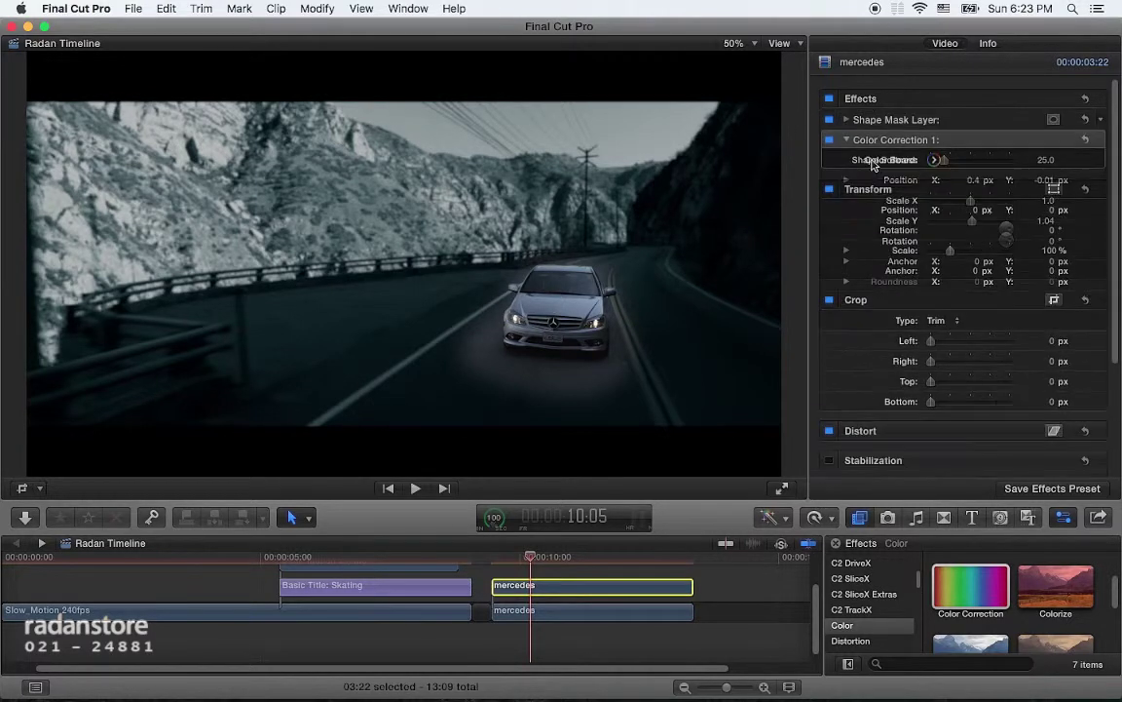
left_click(936, 159)
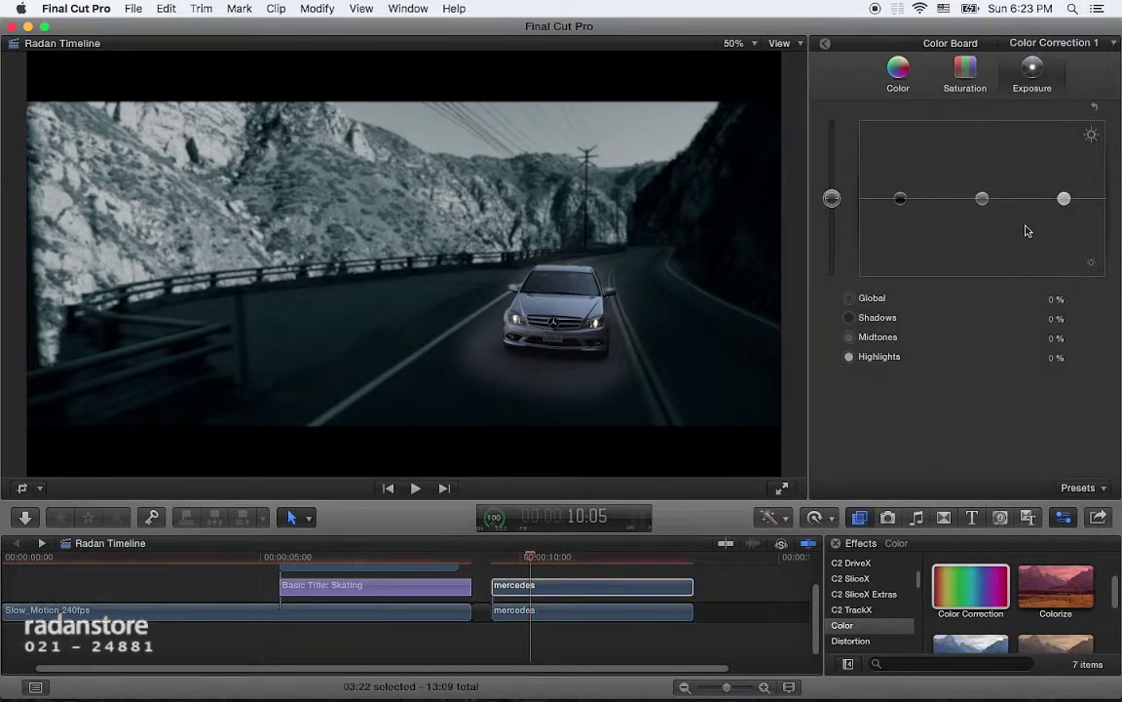
left_click_drag(900, 200, 899, 203)
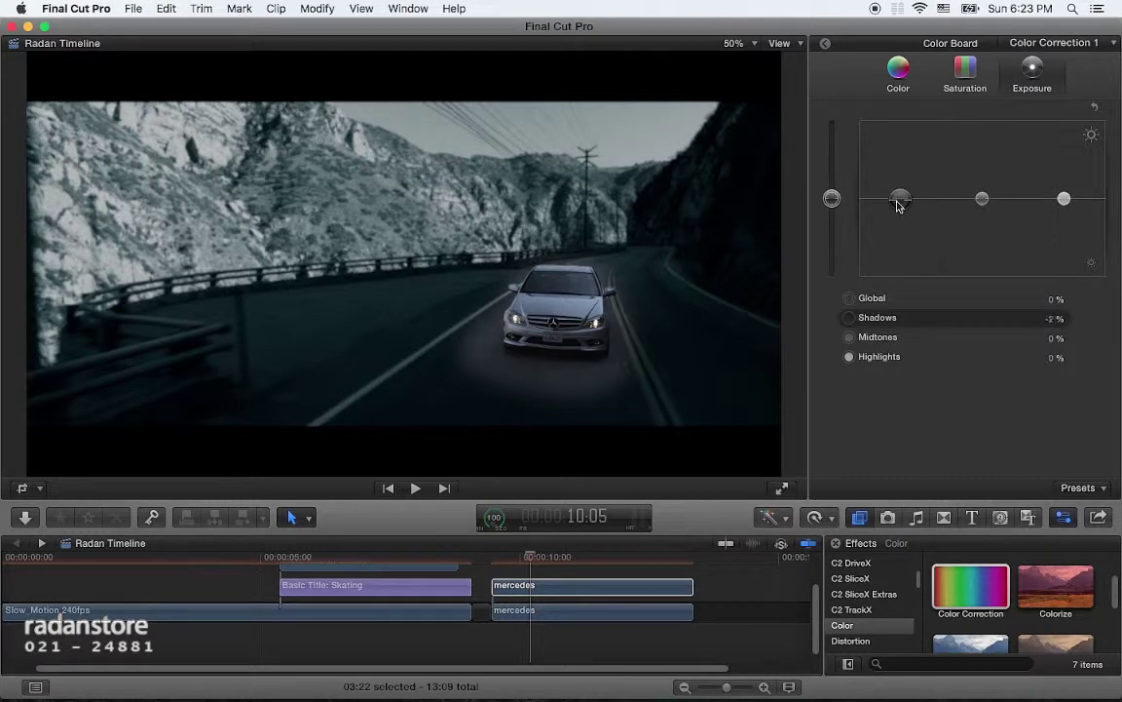
left_click_drag(982, 201, 982, 194)
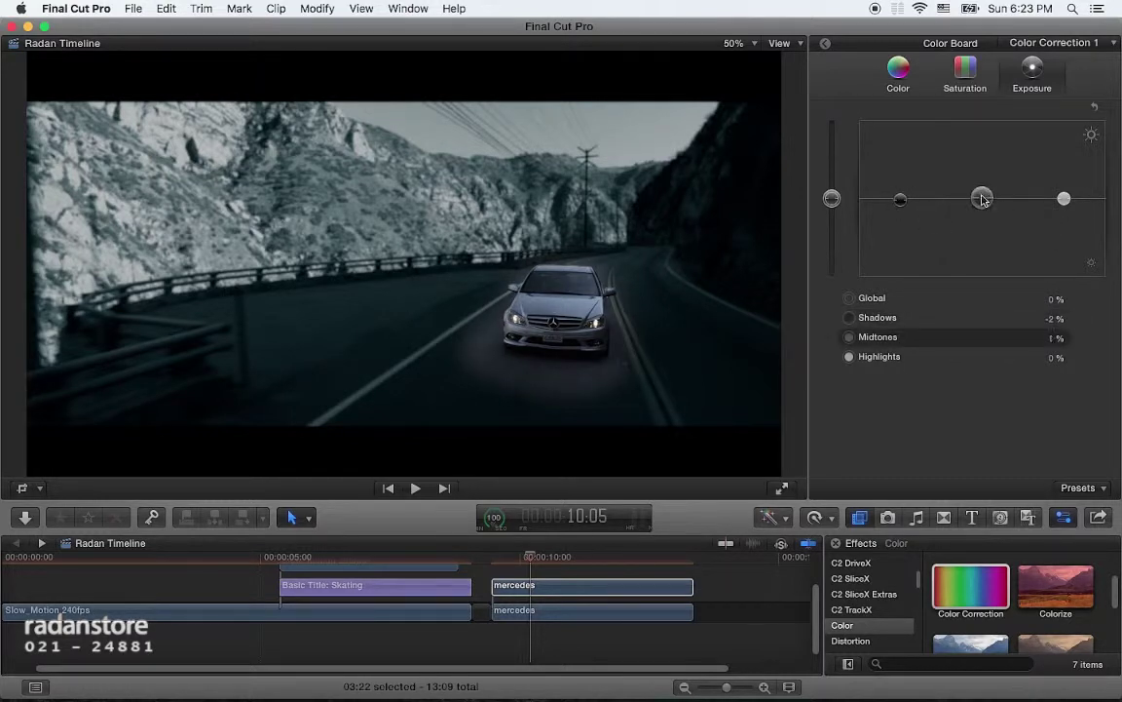
- Boost Global saturation and tint the masked car warm, Global color 42° at 4%
left_click(963, 74)
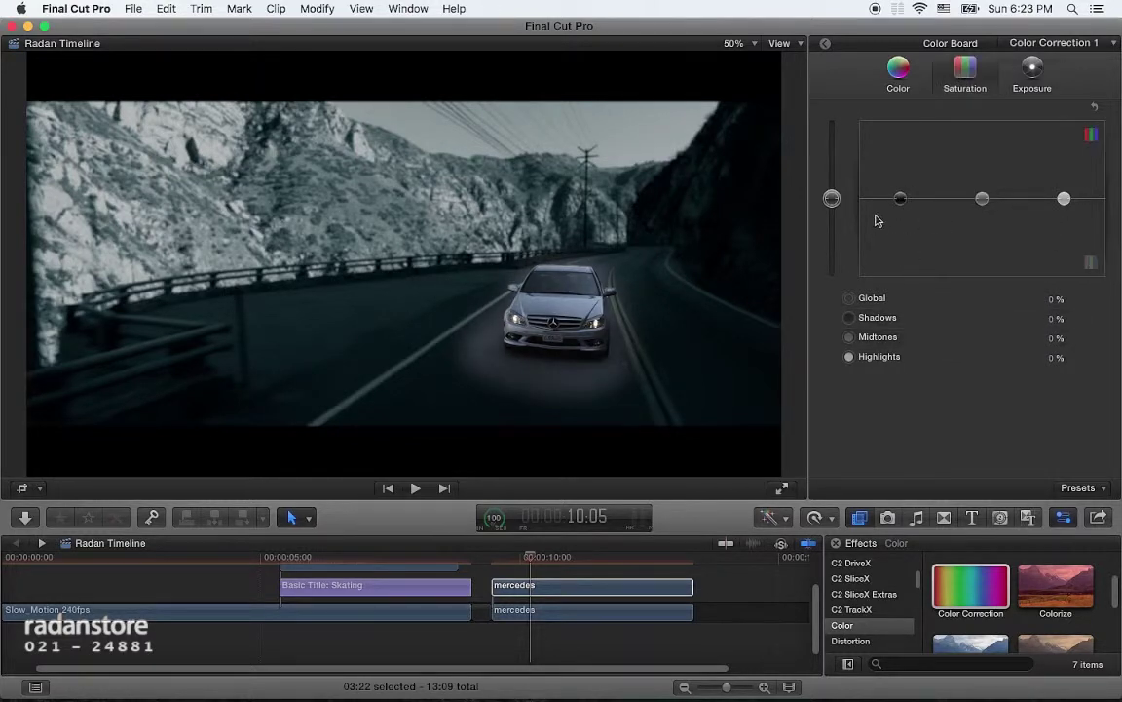
left_click_drag(831, 197, 838, 175)
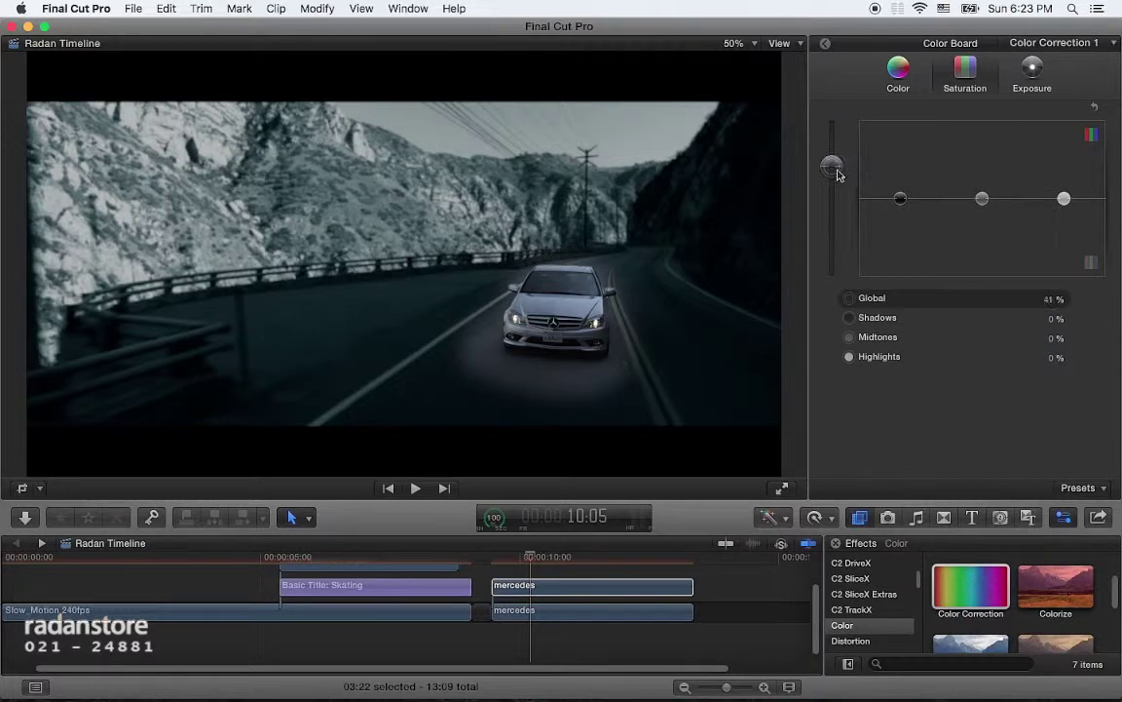
left_click(898, 70)
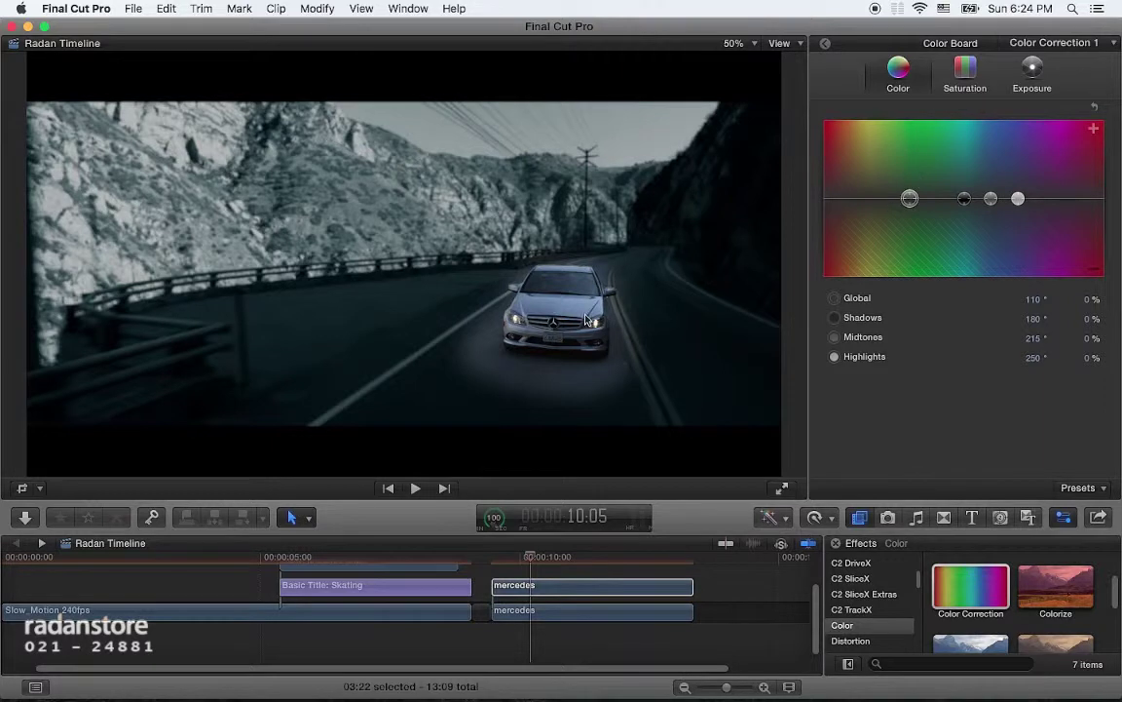
mouse_move(909, 199)
left_mouse_down()
mouse_move(845, 187)
mouse_move(854, 197)
left_mouse_up()
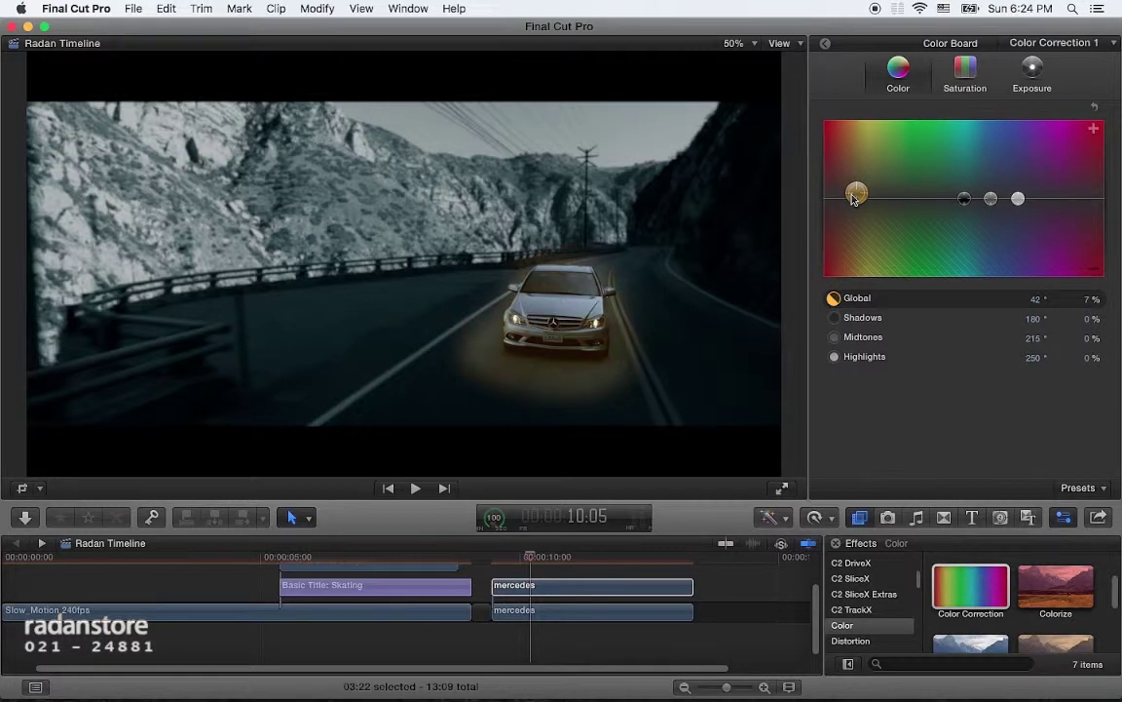
left_click_drag(853, 198, 854, 200)
left_click_drag(535, 558, 561, 558)
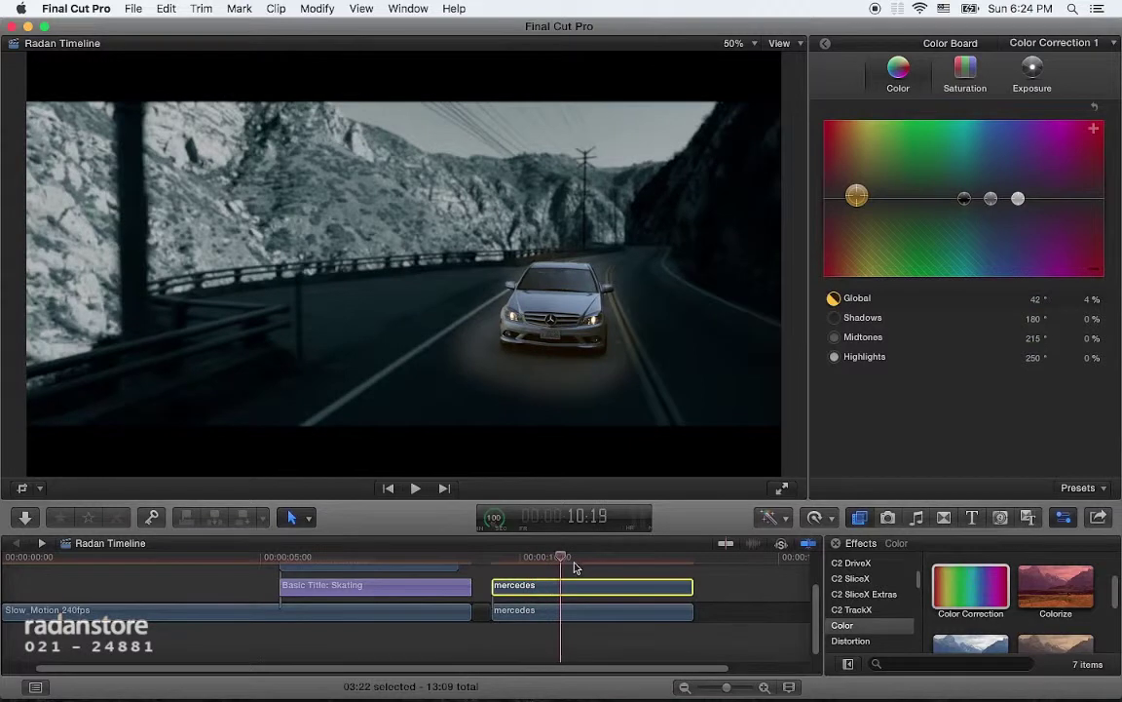
- At 12:06, reshape the shape mask's control points to fit snugly around the car
left_click(596, 560)
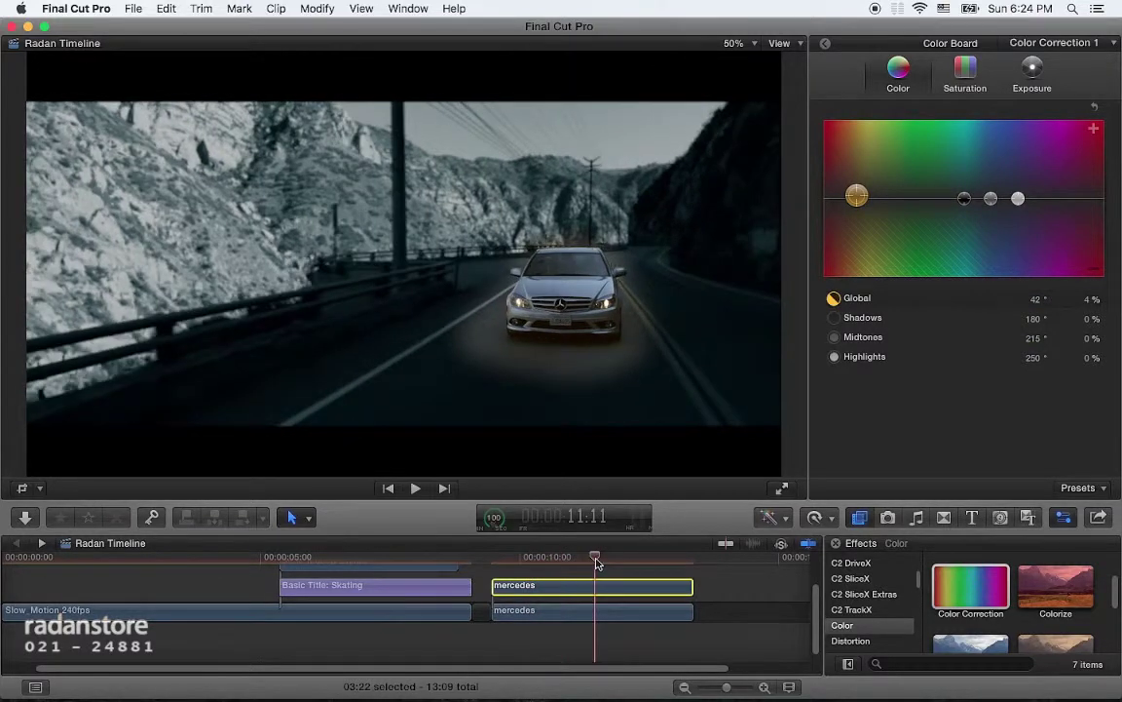
left_click(611, 558)
left_click(638, 558)
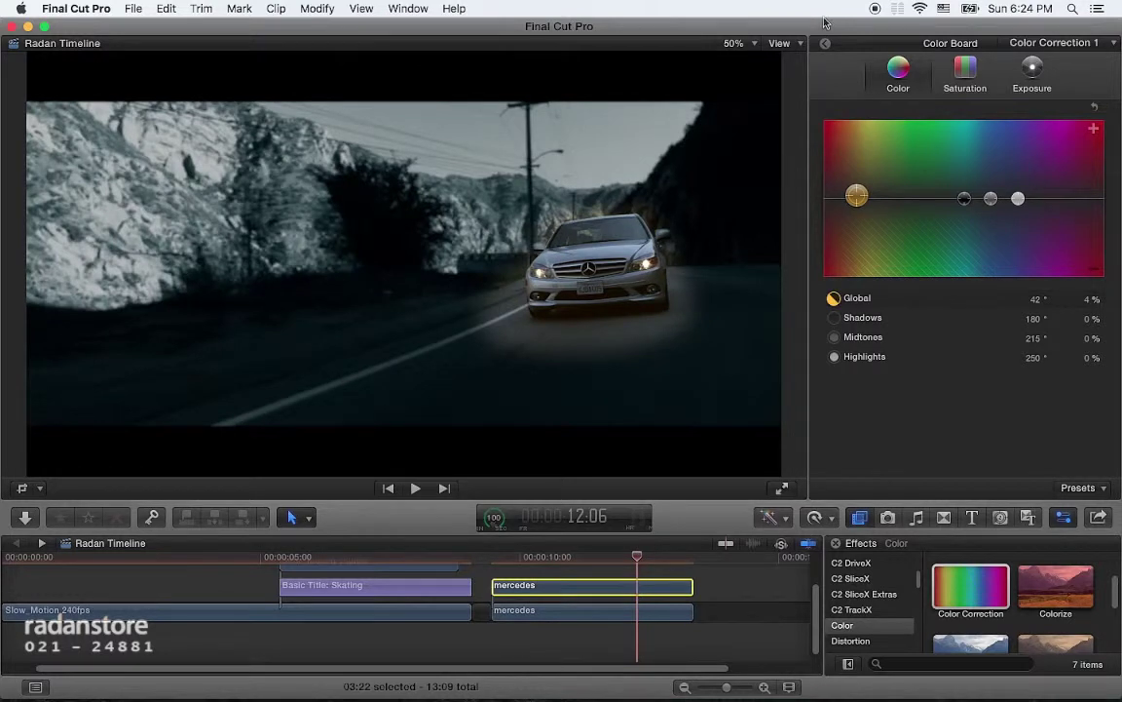
left_click(822, 46)
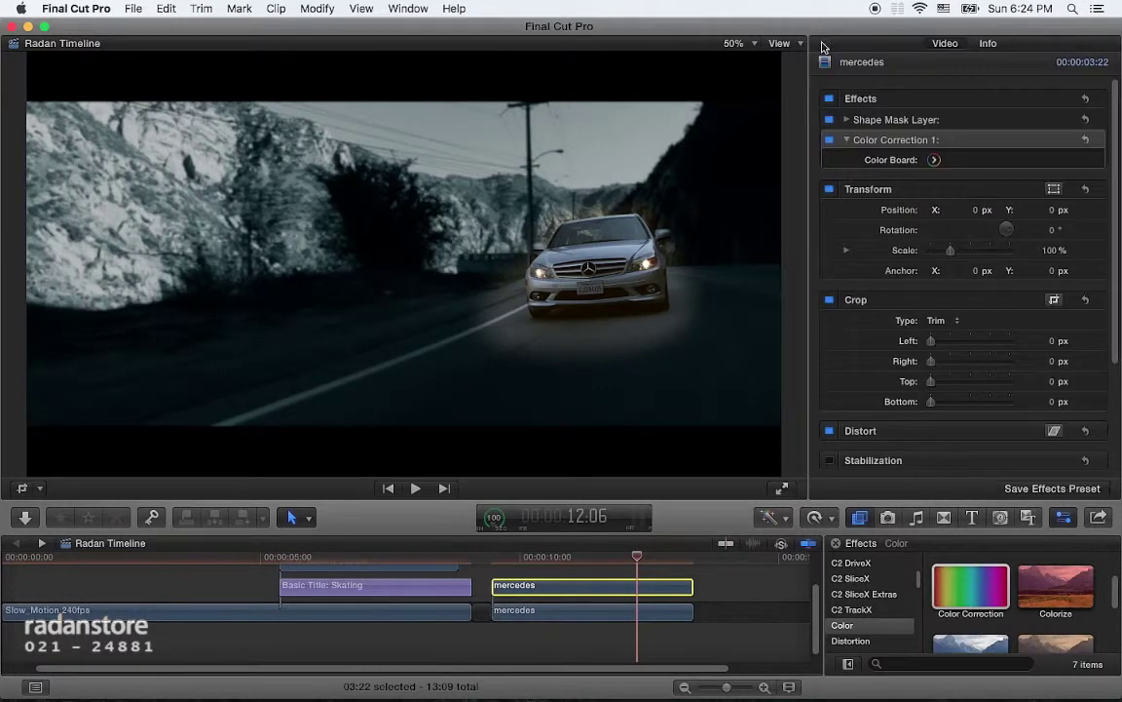
left_click(848, 120)
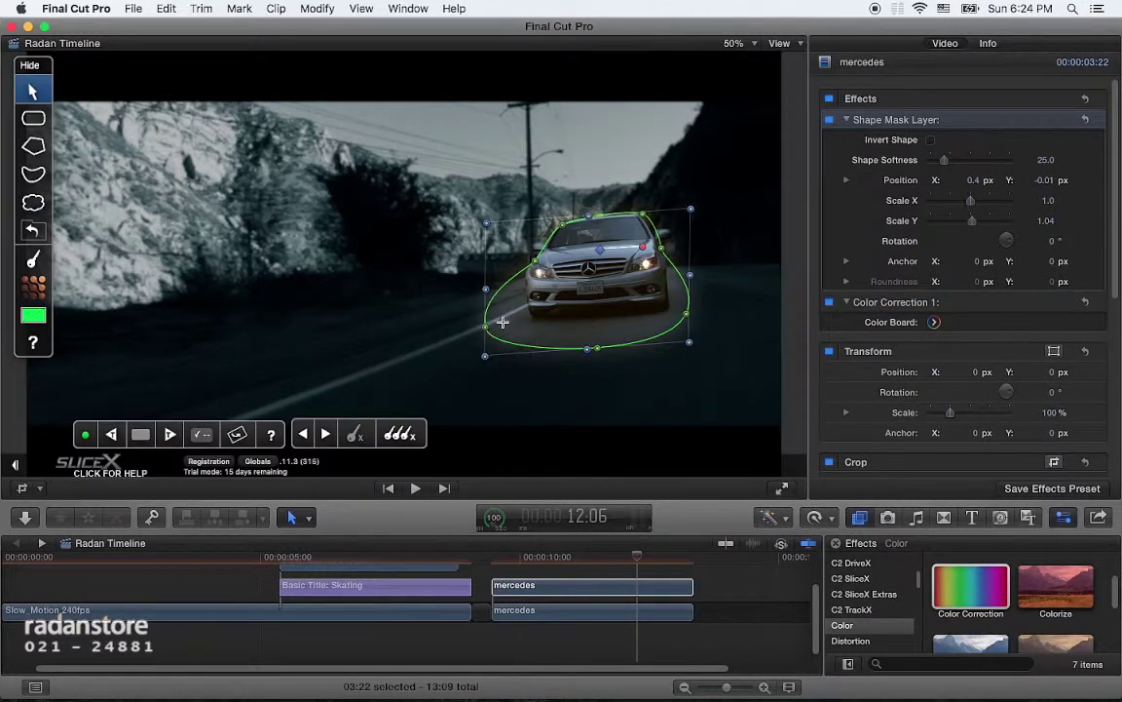
mouse_move(503, 318)
left_mouse_down()
mouse_move(482, 289)
mouse_move(529, 305)
left_mouse_up()
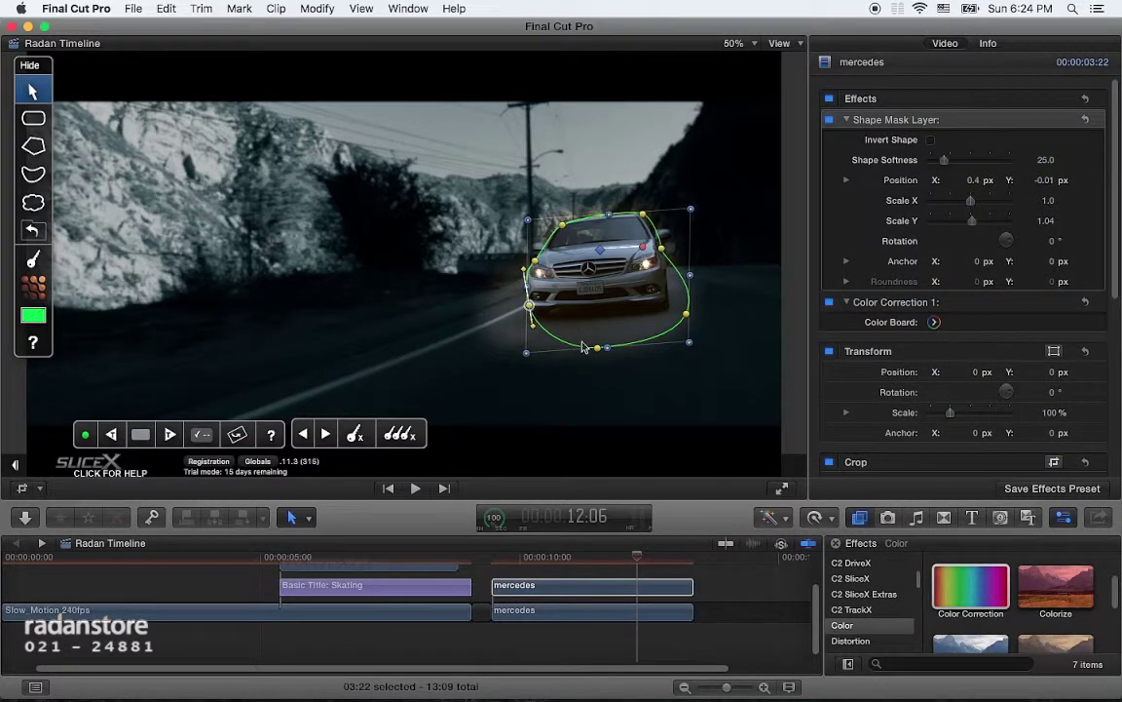
left_click_drag(595, 347, 582, 315)
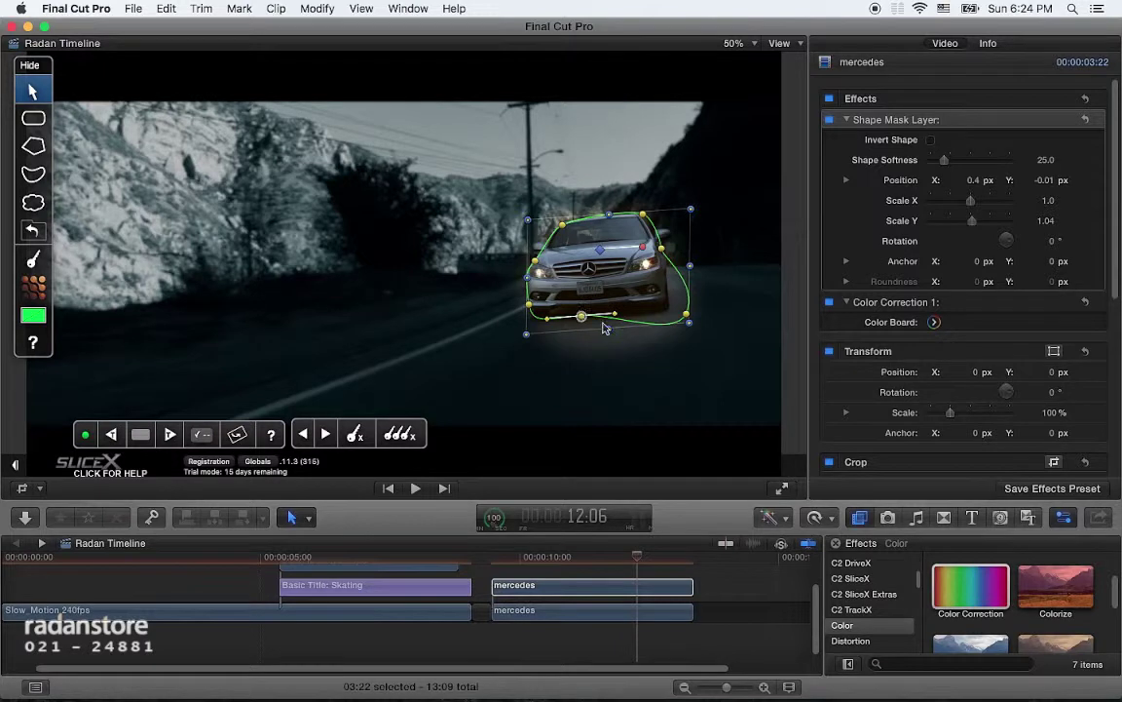
left_click_drag(680, 319, 670, 316)
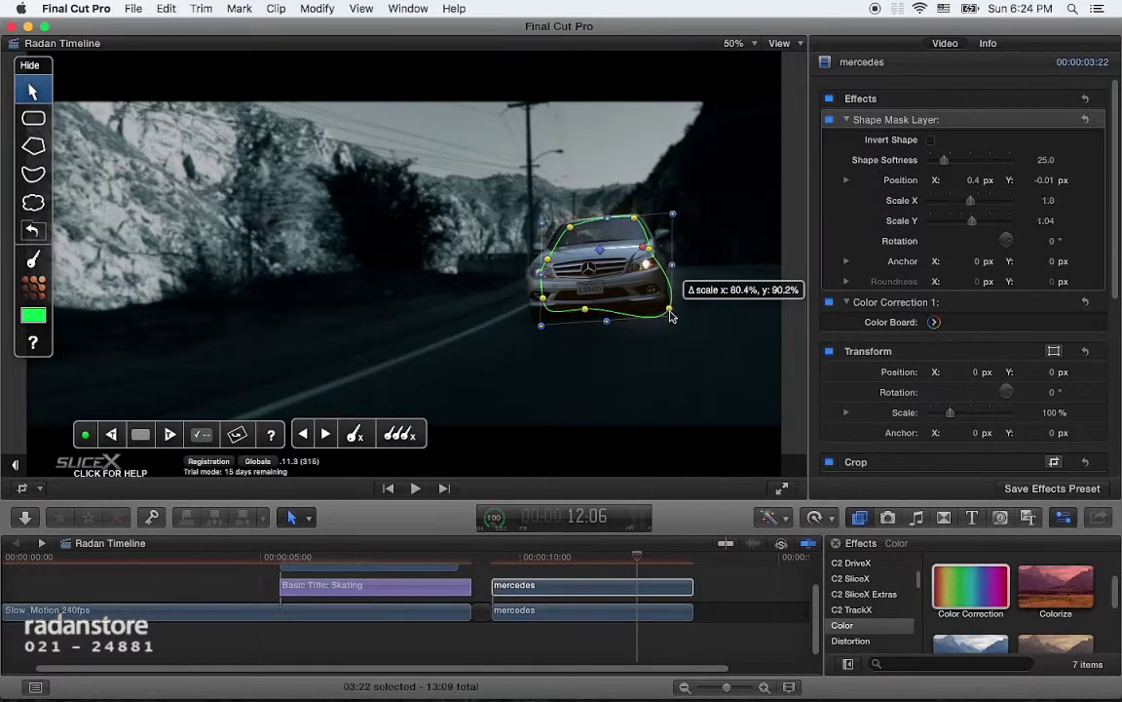
mouse_move(671, 316)
left_mouse_down()
mouse_move(686, 317)
mouse_move(665, 306)
left_mouse_up()
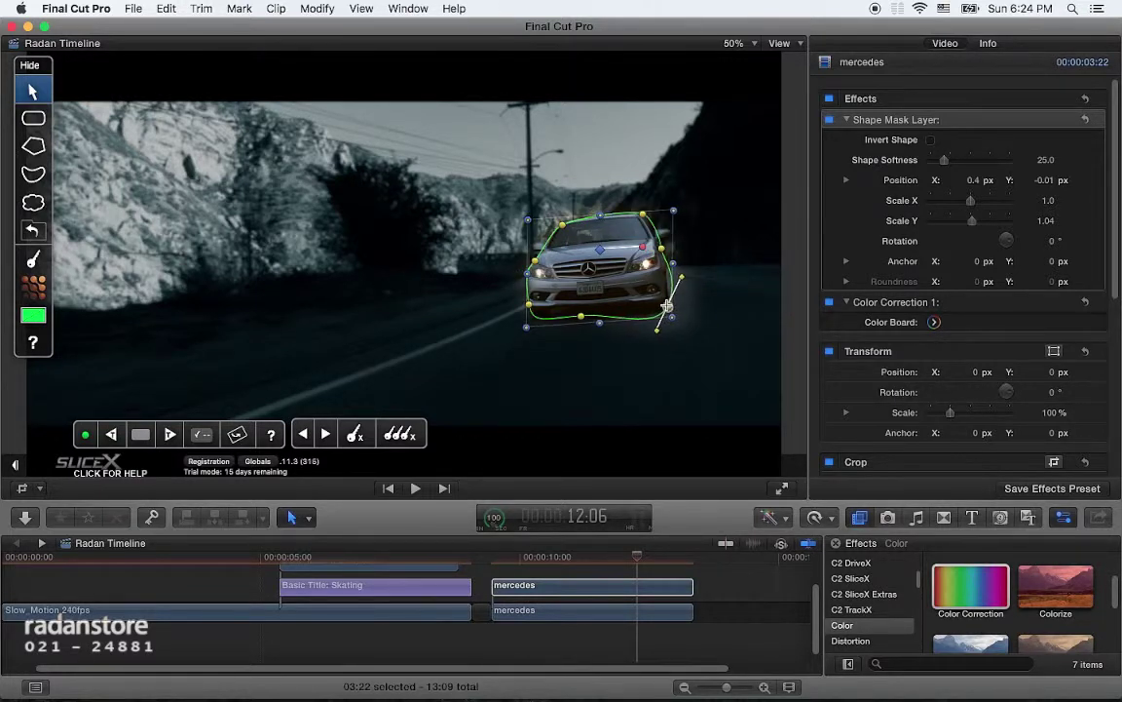
- Track the mask forward and backward with SliceX from 12:14, then verify it follows the car
left_click(644, 560)
left_click_drag(645, 560, 653, 563)
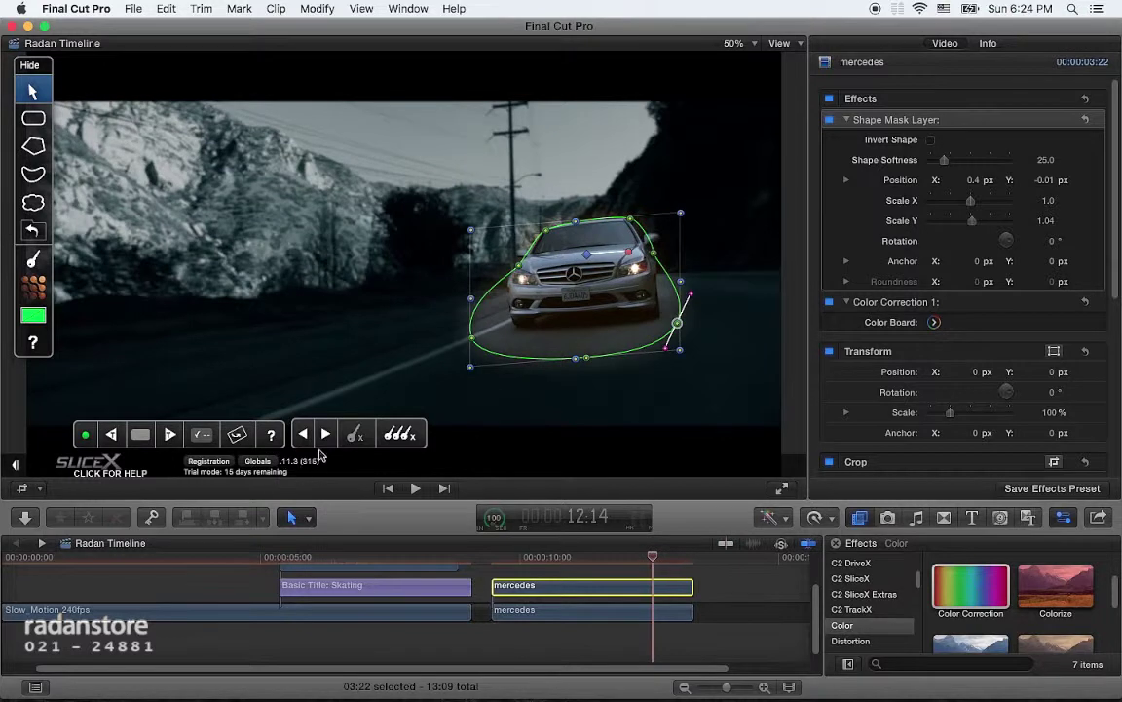
left_click(325, 435)
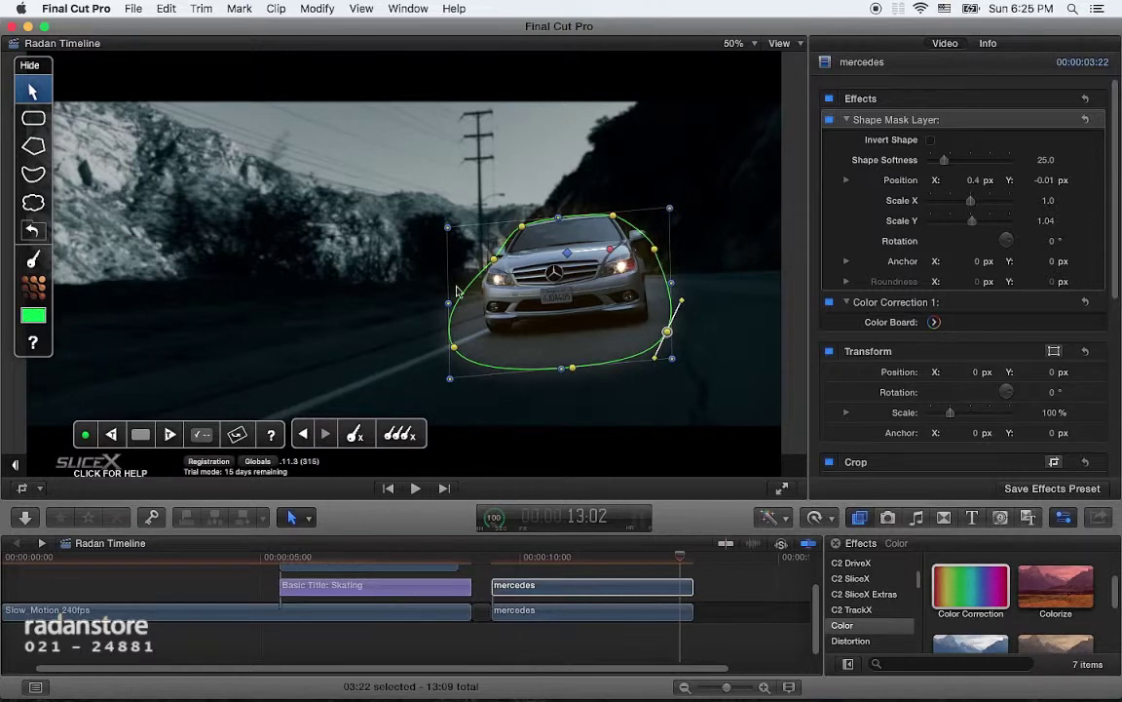
left_click(353, 441)
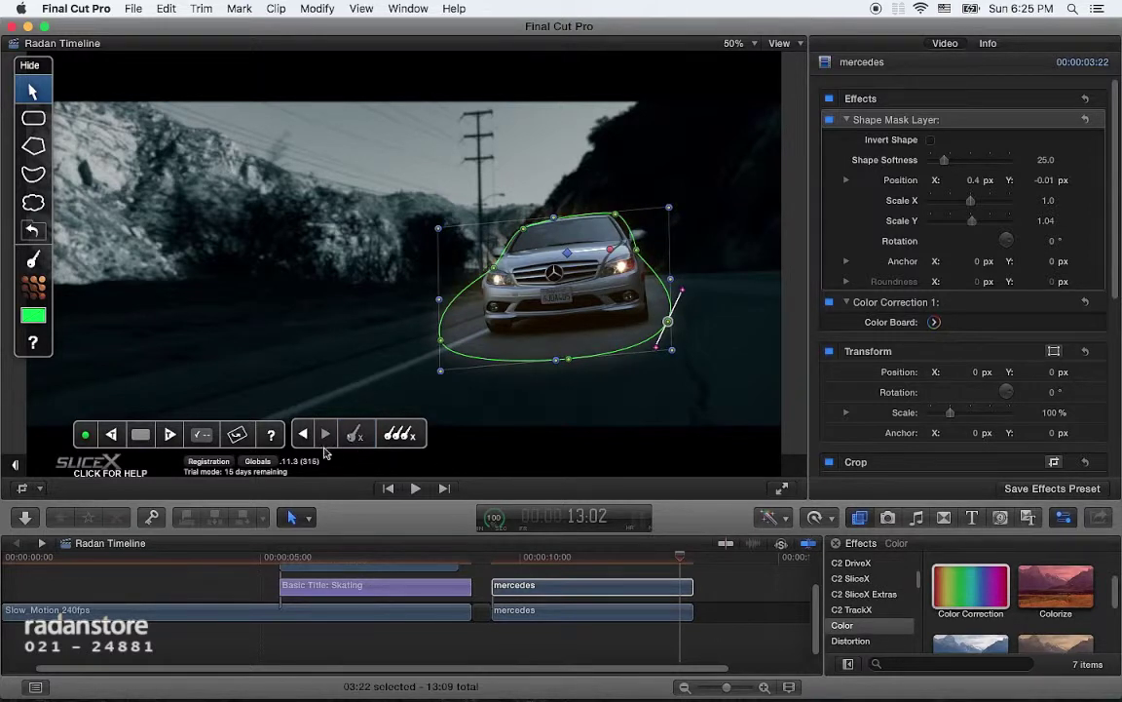
left_click(304, 439)
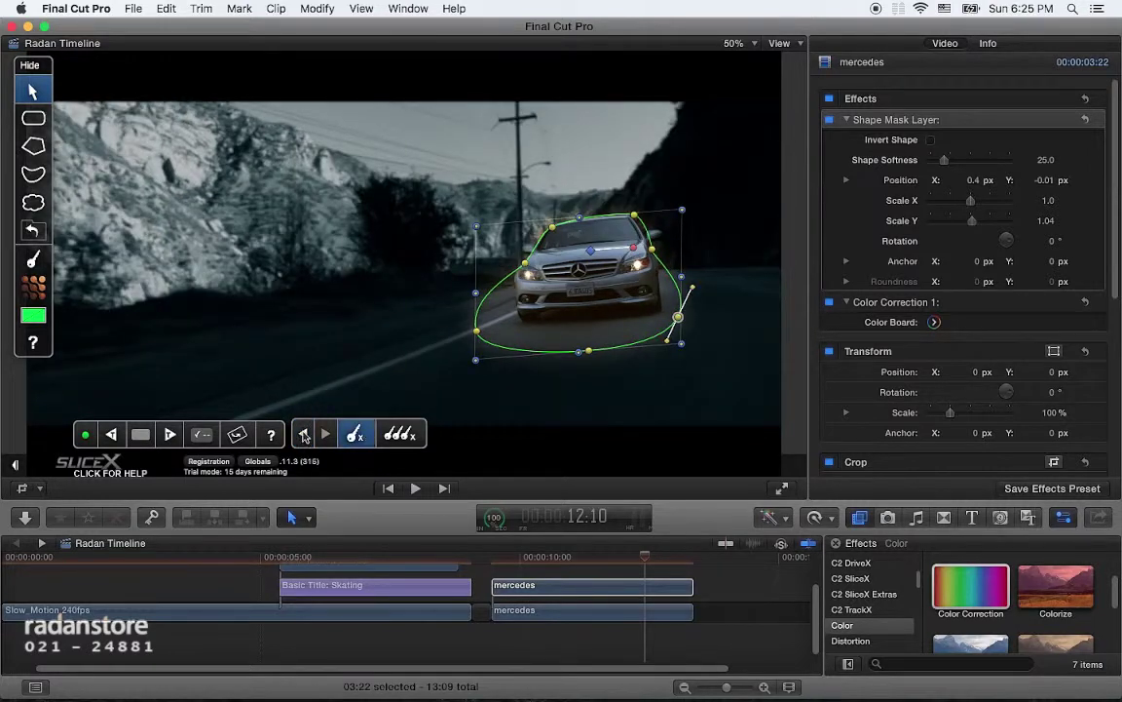
left_click(650, 559)
left_click_drag(651, 558, 674, 562)
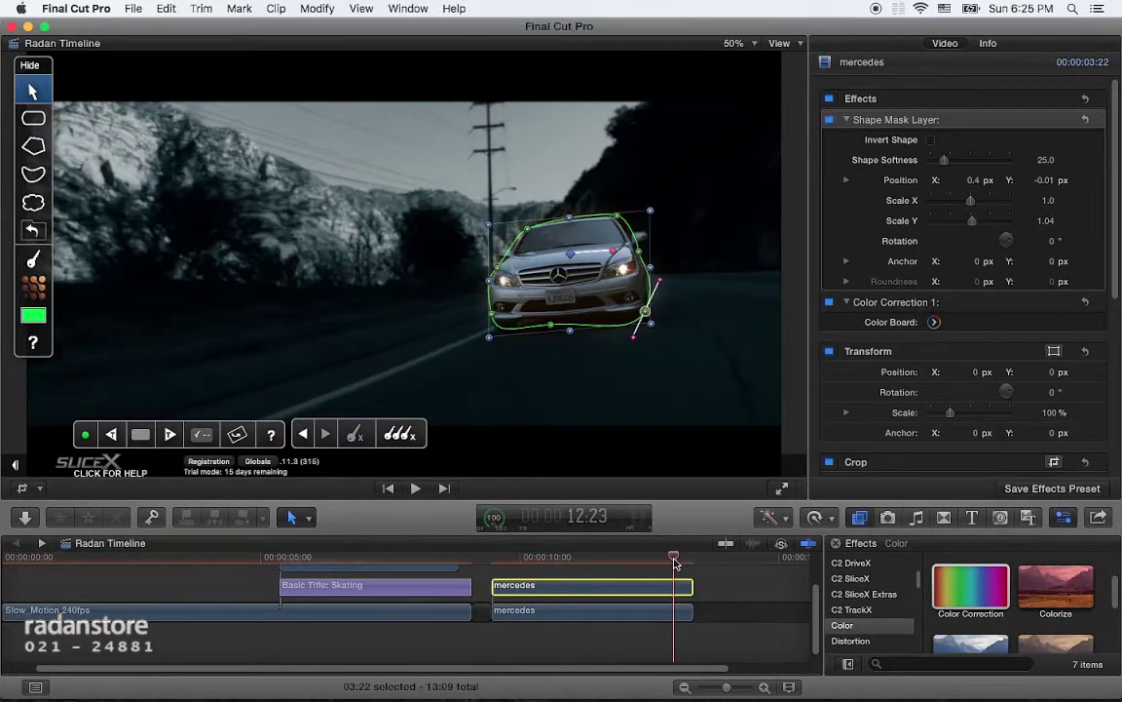
key("shift+Right")
left_click(847, 120)
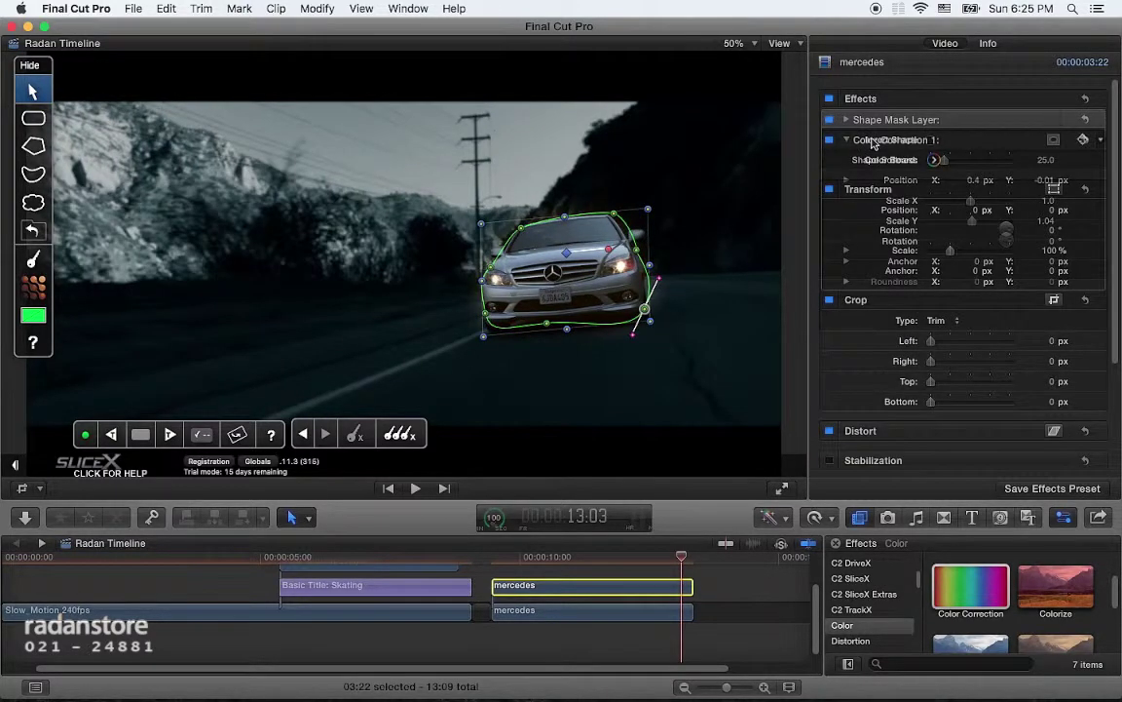
left_click(846, 141)
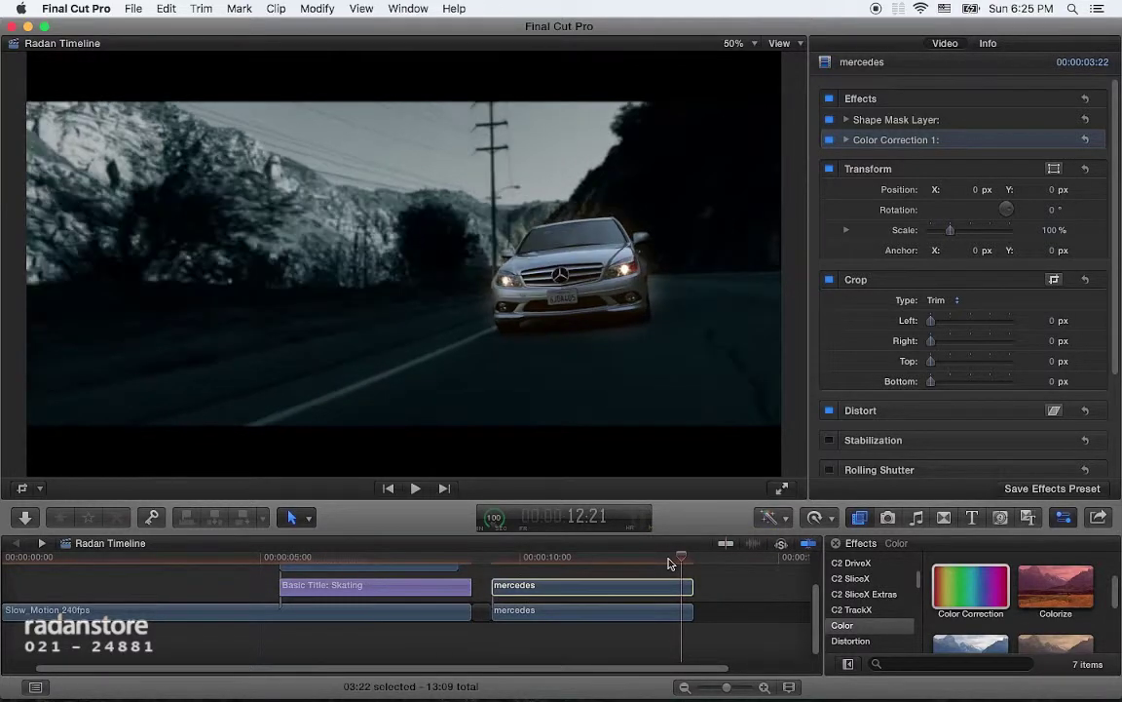
left_click(669, 558)
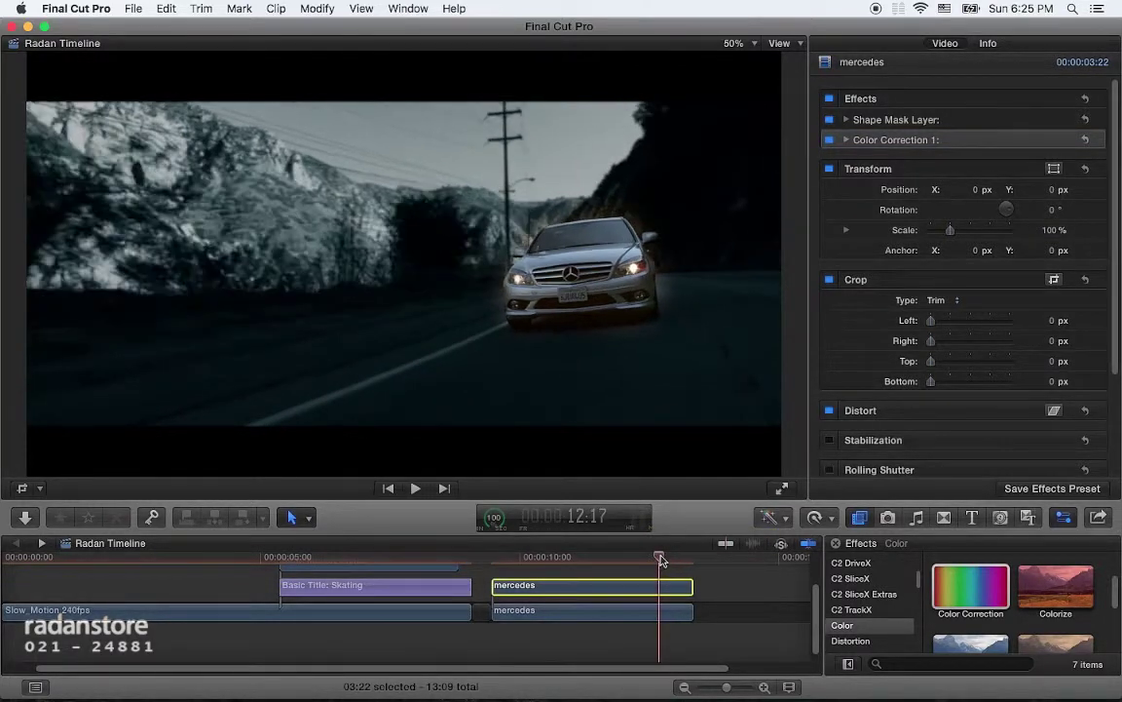
left_click(664, 557)
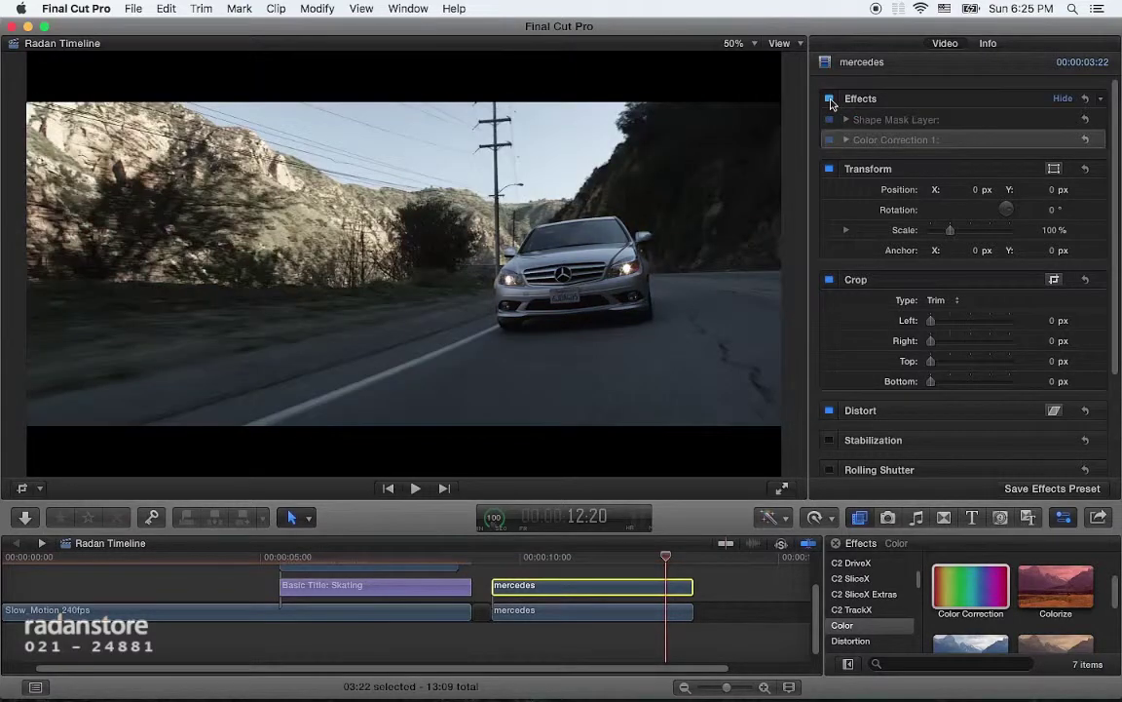
left_click(829, 99)
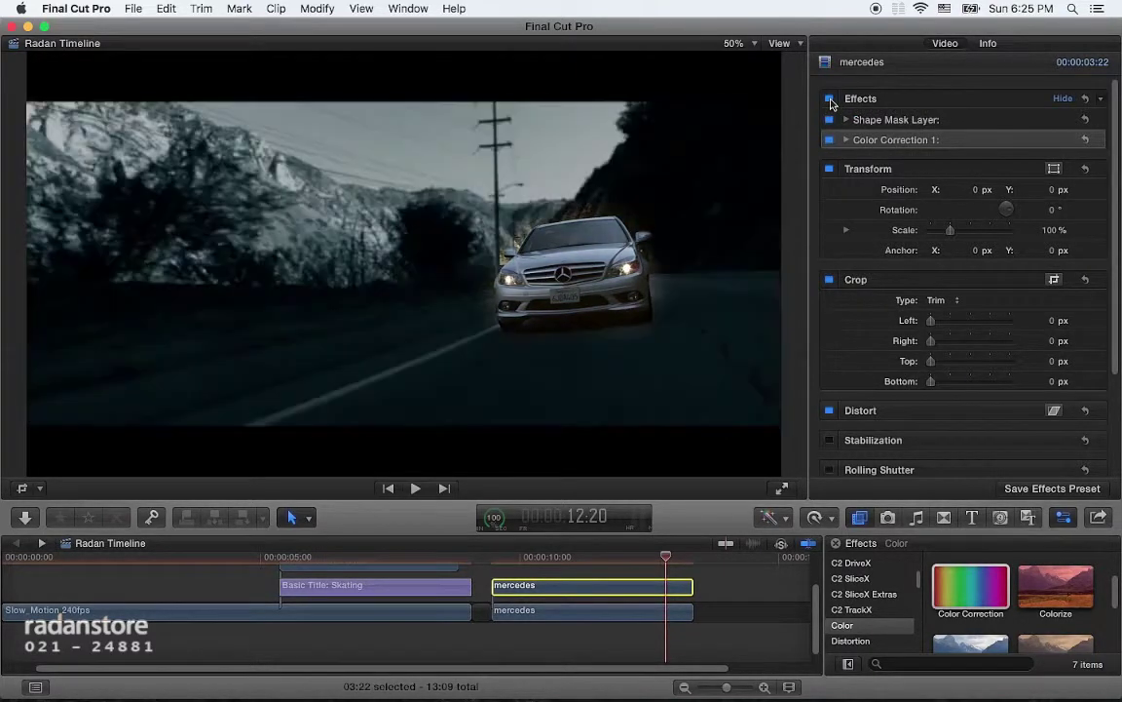